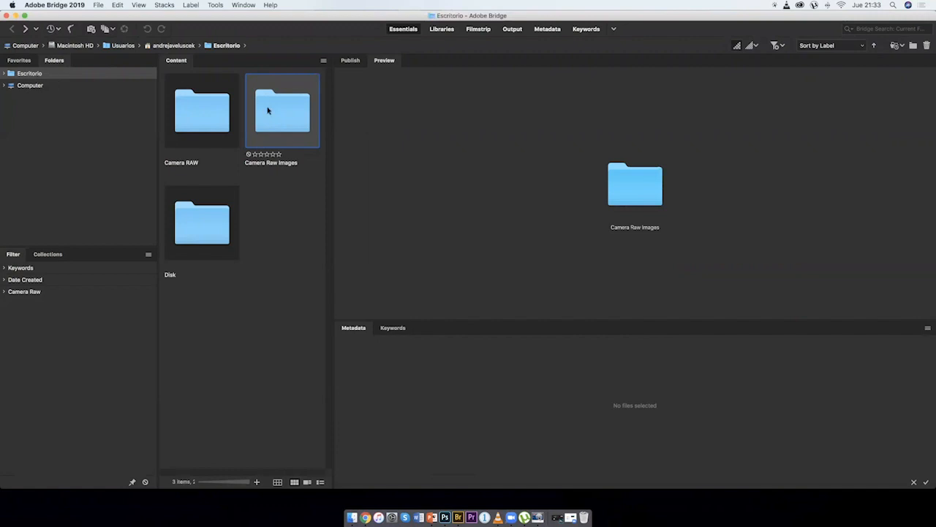
Open the Camera Raw Images folder and expand the File Type filter to view its image types.
double_click(282, 132)
mouse_move(330, 126)
left_mouse_down()
mouse_move(330, 330)
mouse_move(330, 111)
left_mouse_up()
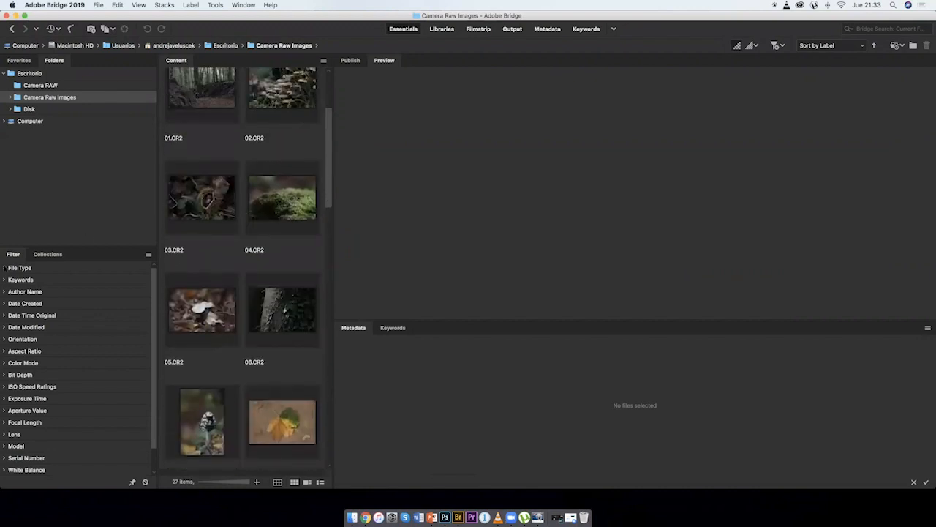
left_click(5, 268)
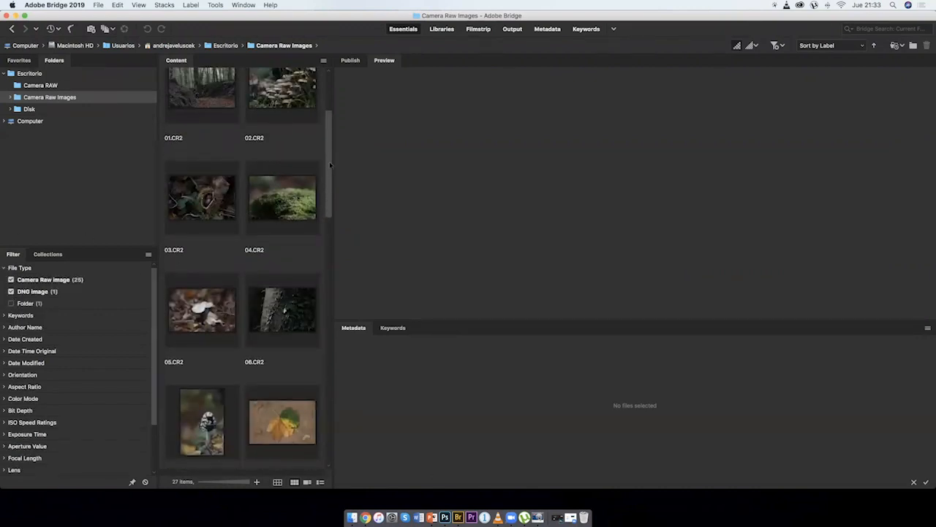
left_click_drag(330, 165, 333, 77)
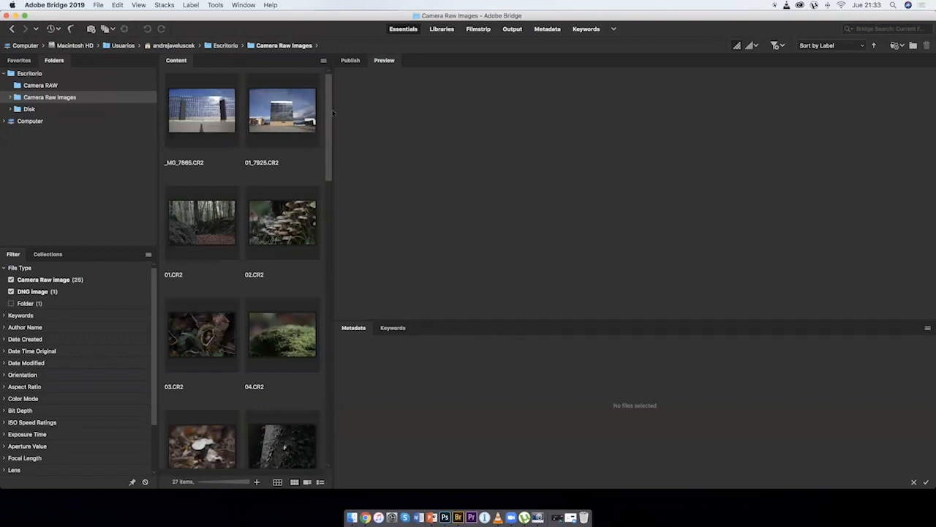
Examine the folder's raw photos, previewing 11.CR2, Slovenia2018Triglav park08.CR2 and 01_7925.CR2 among them.
left_click_drag(328, 123, 327, 366)
left_click(280, 269)
left_click(212, 275)
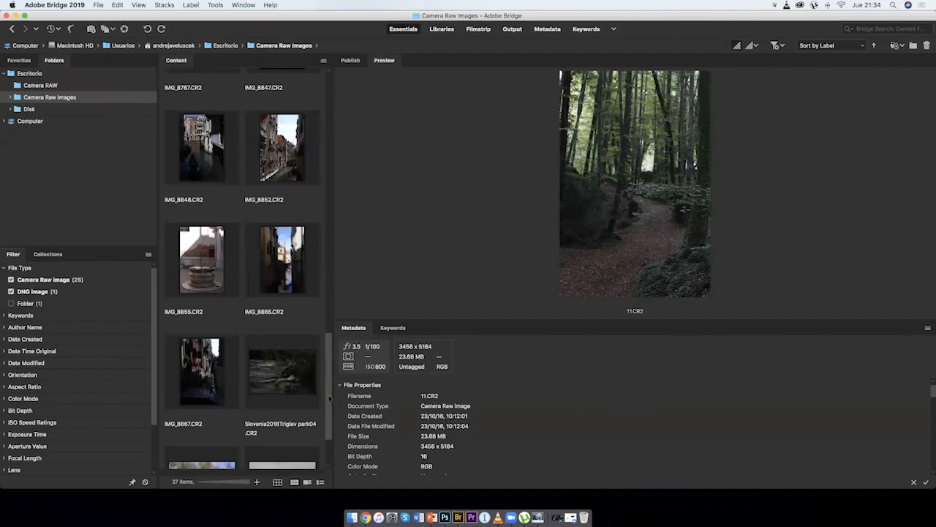
left_click_drag(329, 399, 329, 424)
left_click(281, 395)
scroll(303, 75, "up", 15)
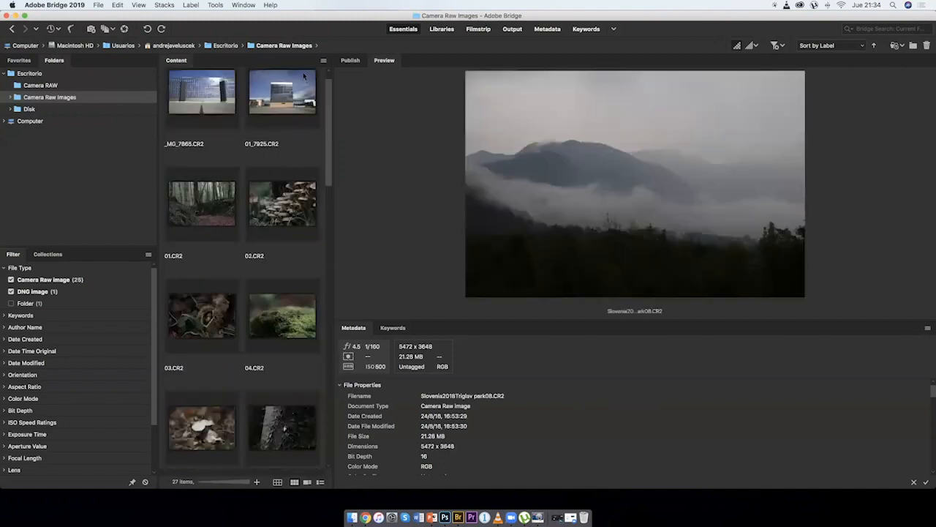
scroll(305, 77, "up", 1)
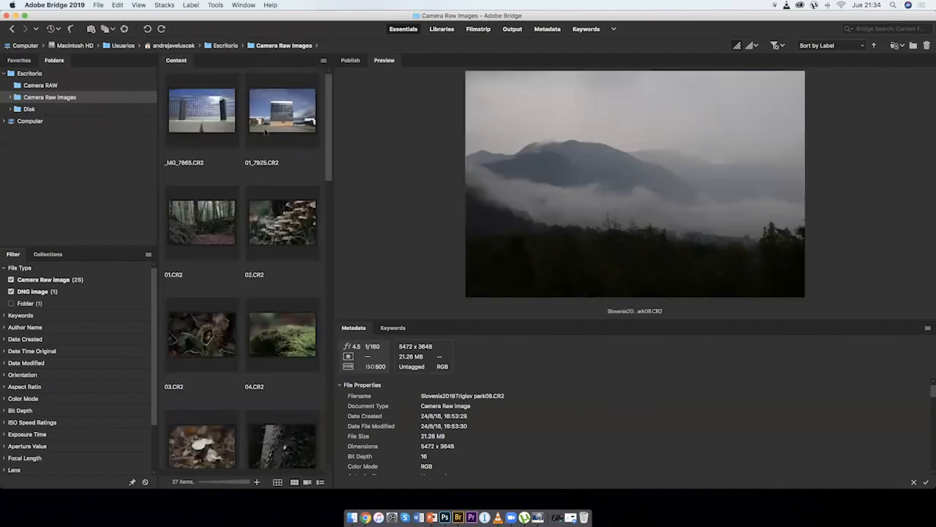
left_click(263, 135)
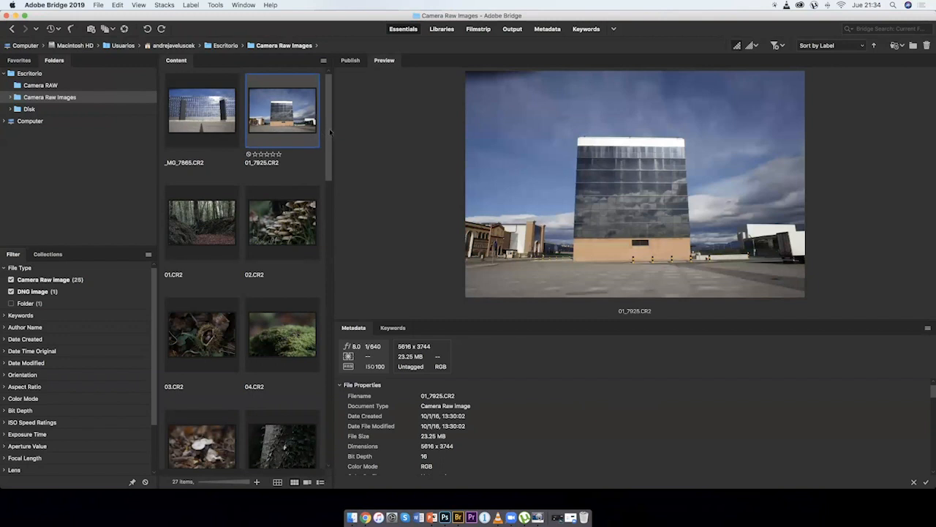
scroll(330, 131, "down", 5)
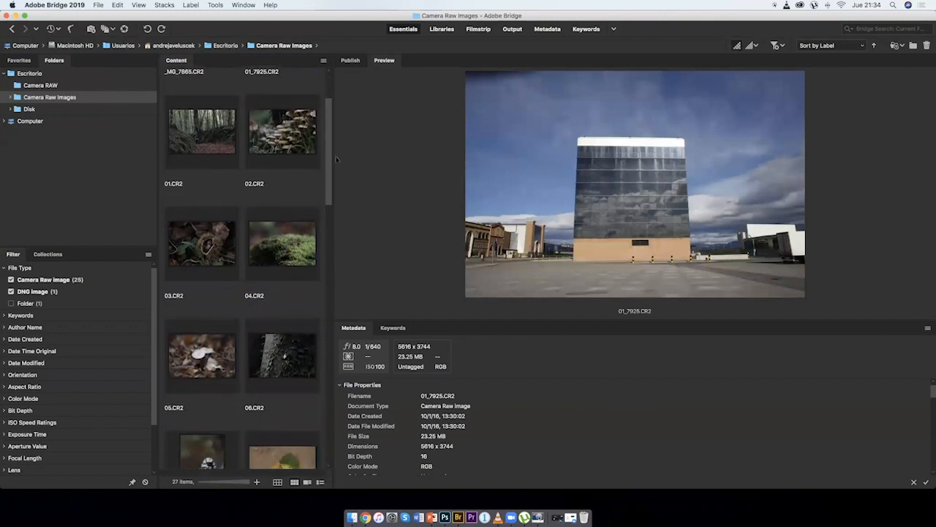
left_click_drag(336, 158, 364, 251)
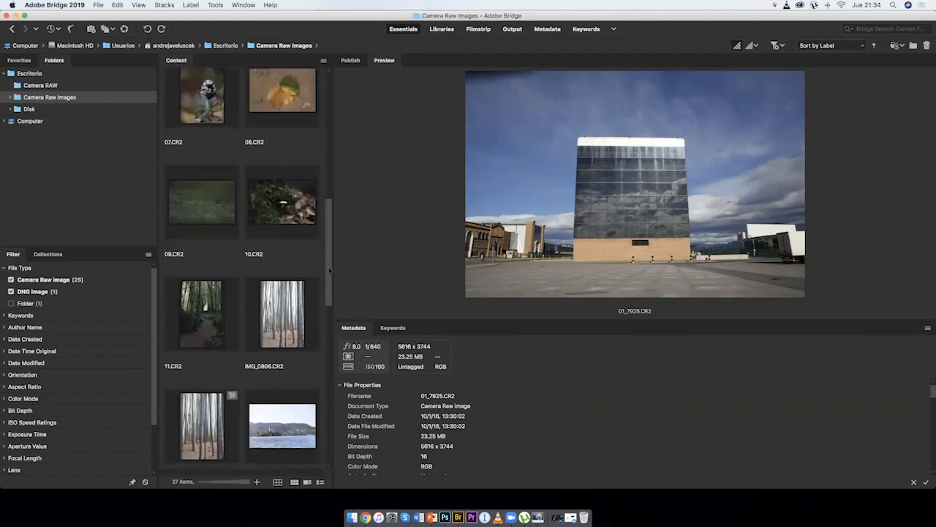
scroll(312, 244, "down", 4)
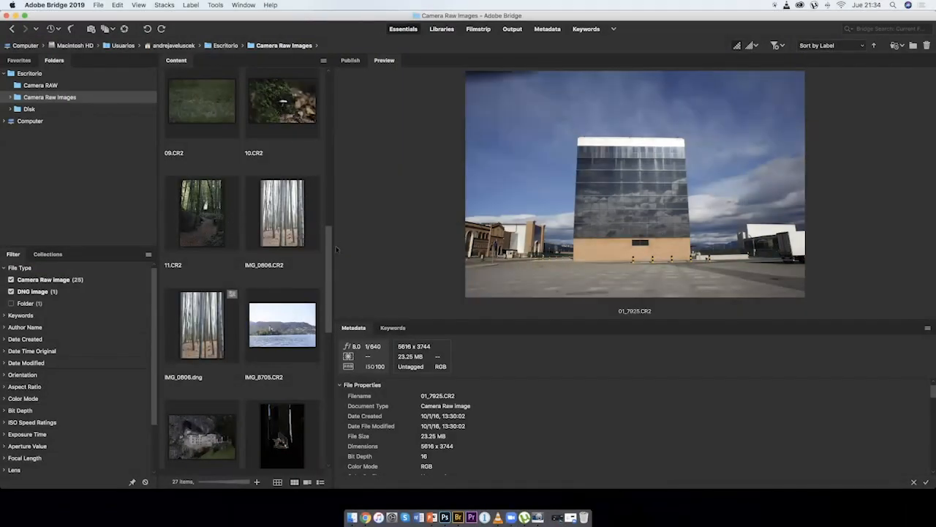
left_click_drag(328, 245, 325, 171)
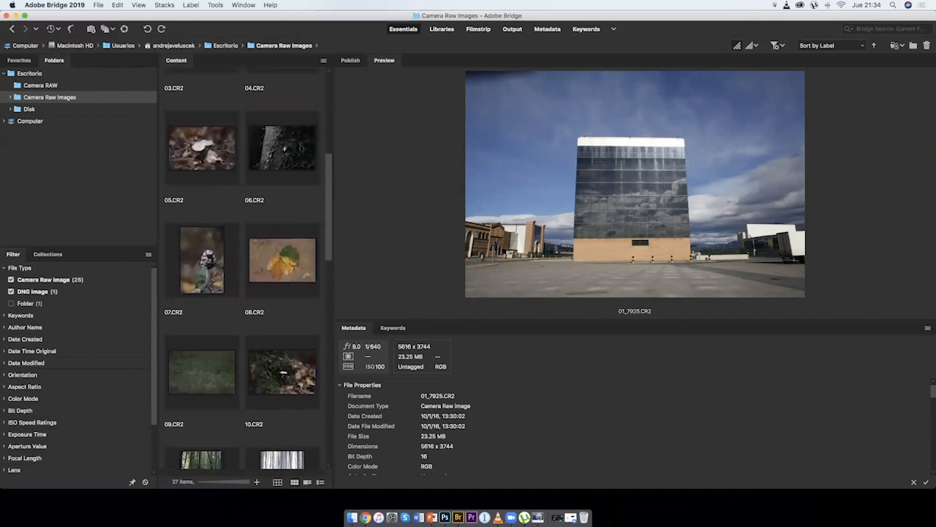
Select 06.CR2, IMG_0806.CR2 and IMG_8705.CR2 together, and enlarge the thumbnail area to show all photos.
left_click(286, 149)
left_click_drag(329, 229, 328, 318)
left_click(282, 351, "super")
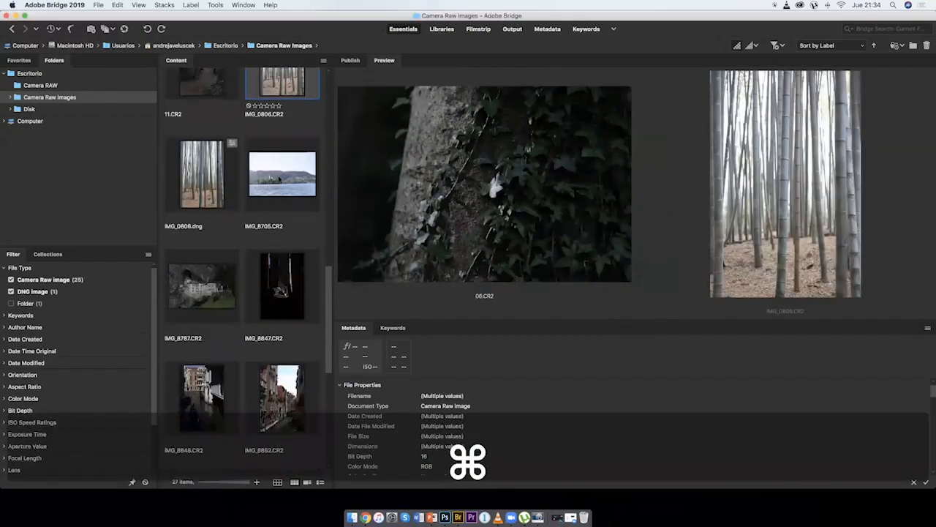
left_click(282, 174, "super")
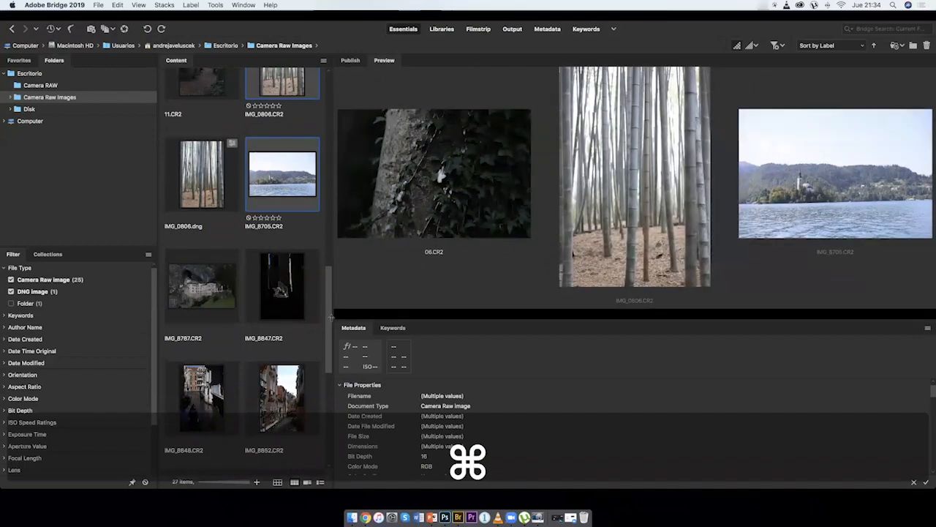
double_click(333, 321)
Add IMG_8847.CR2, 09.CR2, Slovenia2018Triglav park08.CR2 and 03.CR2 to the selection and open all selected photos in Camera Raw.
left_click(609, 218, "super")
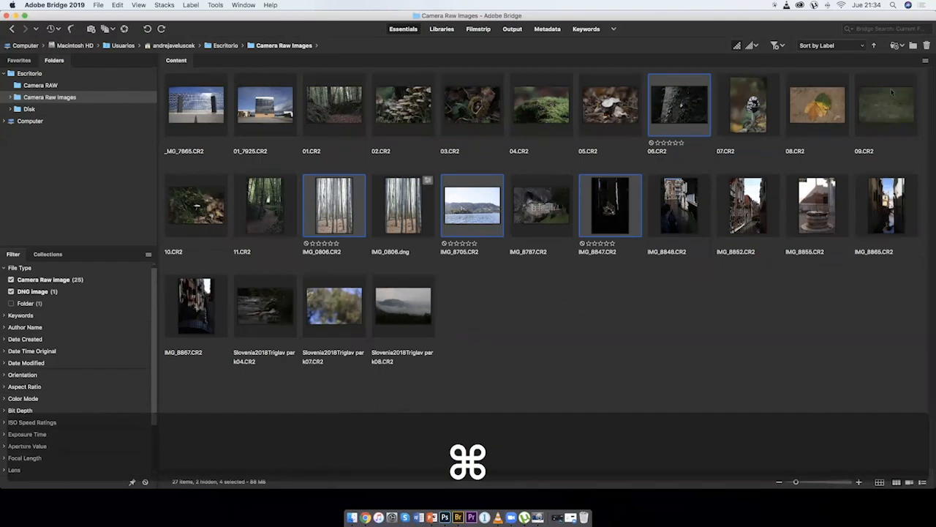
left_click(852, 131, "super")
left_click(403, 306, "super")
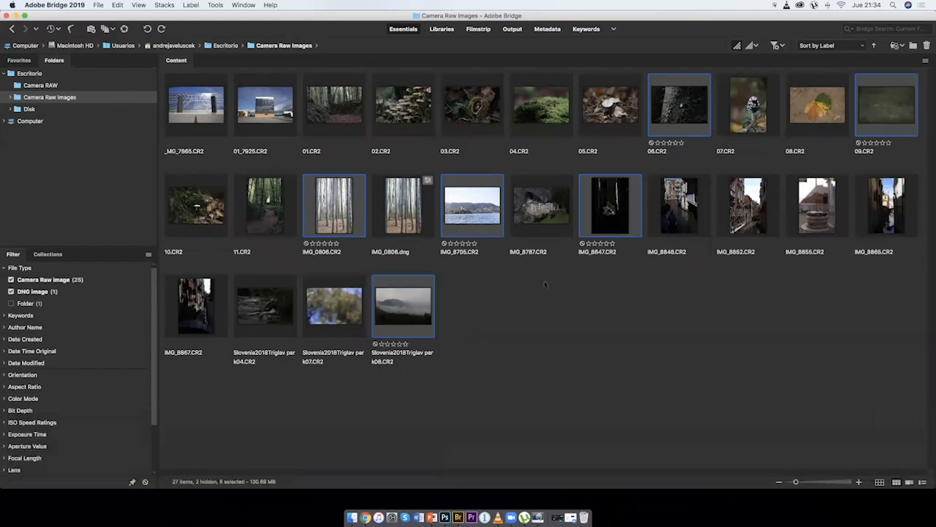
left_click(472, 105, "super")
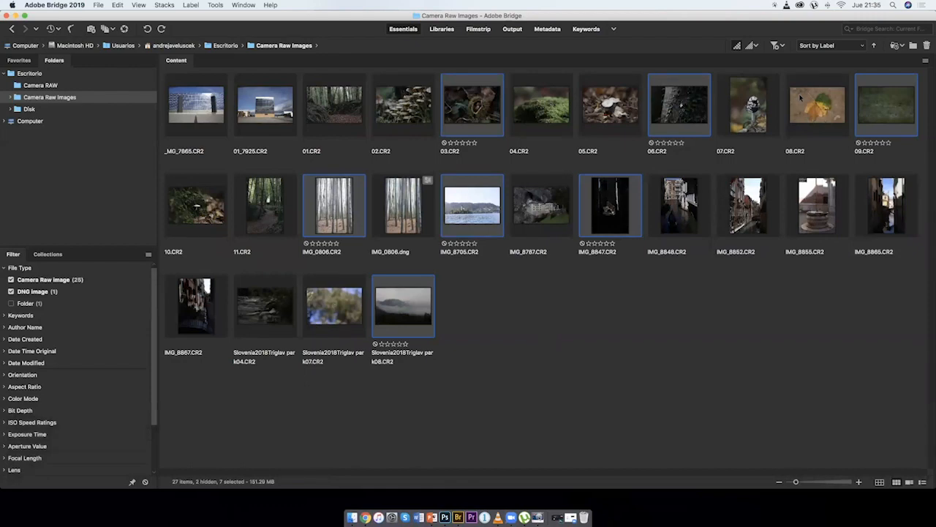
key("super+o")
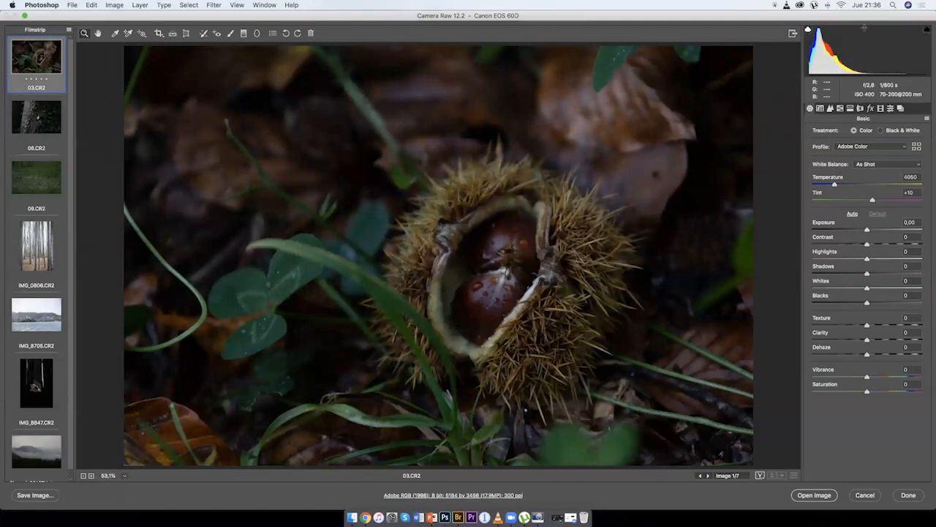
Toggle the shadow and highlight clipping warnings for 03.CR2 and push Exposure to +5.00 to test for clipping.
left_click(808, 30)
left_click(926, 30)
left_click_drag(876, 229, 923, 223)
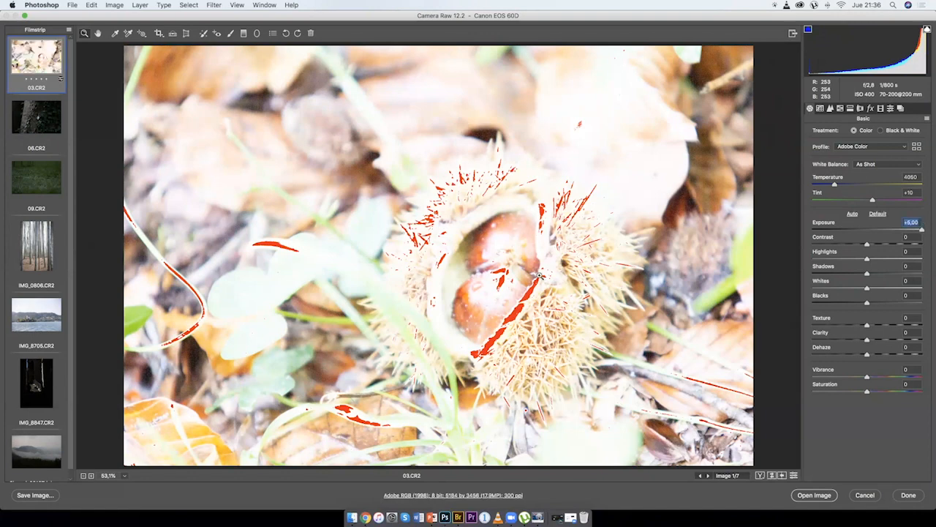
With the Hand tool active, turn on both clipping warnings and set the Exposure of 03.CR2 to +0.15.
left_click(98, 34)
left_click_drag(922, 230, 871, 231)
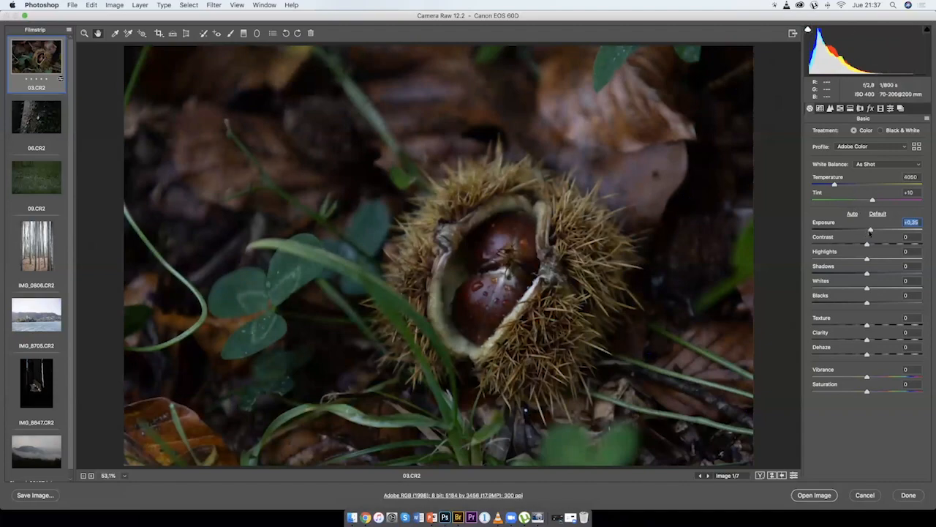
mouse_move(863, 233)
left_mouse_down()
mouse_move(882, 230)
mouse_move(845, 228)
mouse_move(882, 231)
mouse_move(861, 230)
mouse_move(877, 226)
mouse_move(864, 223)
mouse_move(872, 219)
left_mouse_up()
left_click(809, 30)
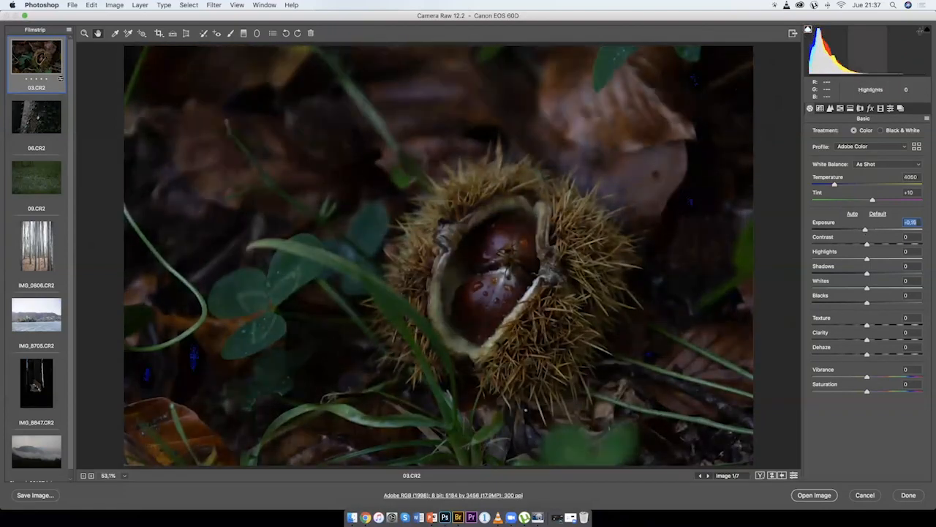
left_click(926, 30)
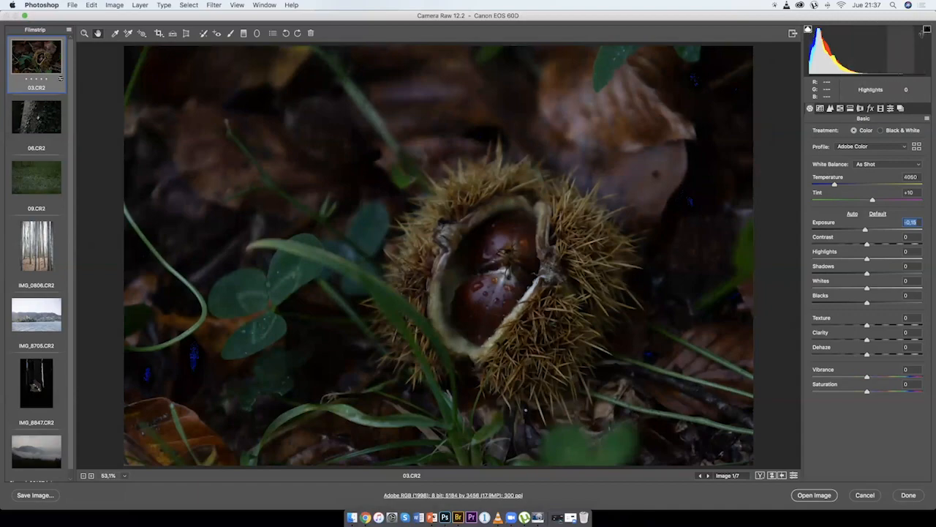
mouse_move(864, 229)
left_mouse_down()
mouse_move(850, 230)
mouse_move(879, 230)
mouse_move(869, 230)
left_mouse_up()
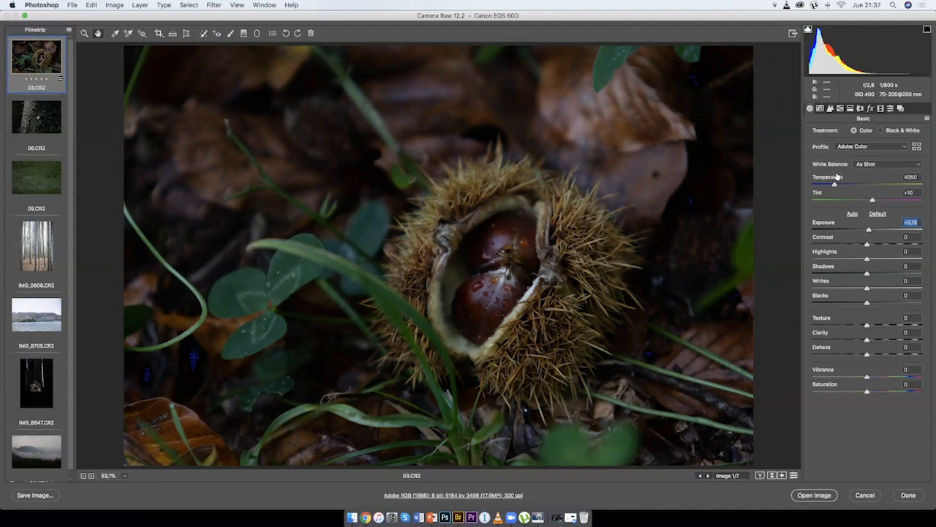
Set the Temperature of 03.CR2 to 4550, Exposure to +0.10 and Contrast to +32.
left_click_drag(835, 185, 842, 186)
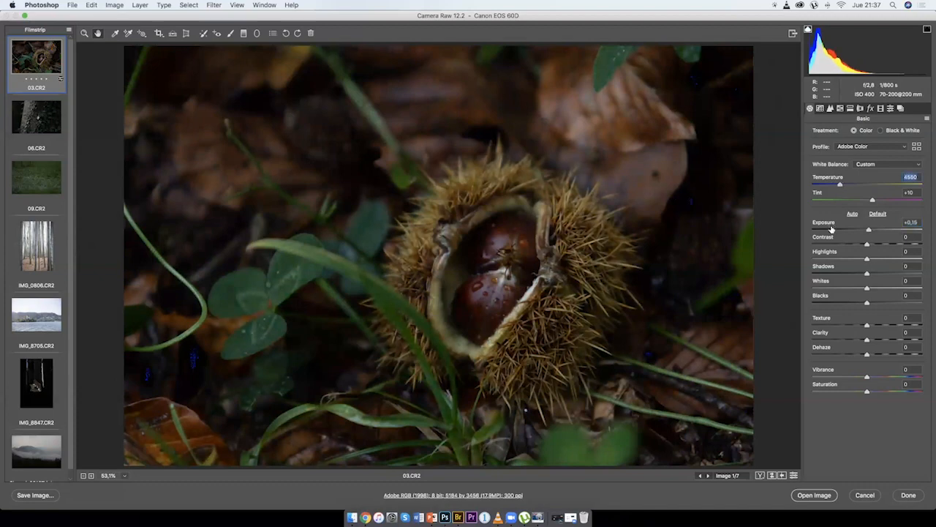
mouse_move(869, 229)
left_mouse_down()
mouse_move(856, 230)
mouse_move(868, 230)
left_mouse_up()
mouse_move(867, 245)
left_mouse_down()
mouse_move(883, 244)
mouse_move(856, 245)
mouse_move(885, 241)
left_mouse_up()
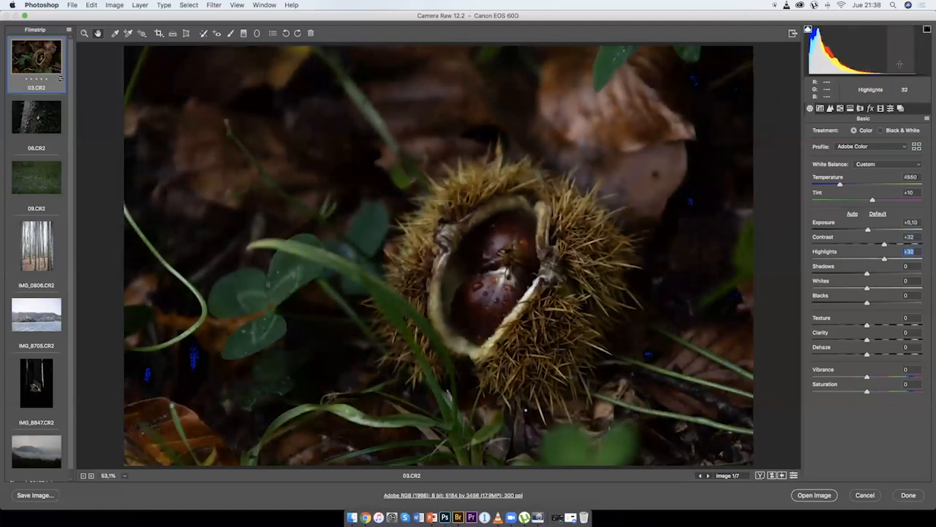
Adjust the tones of 03.CR2: Highlights +11, Shadows +100, Whites +39 and Blacks +2.
double_click(869, 258)
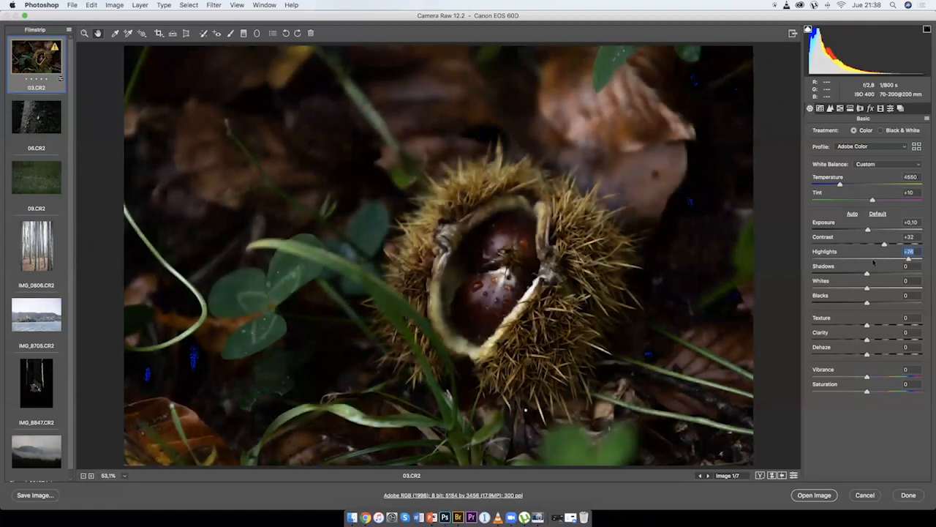
left_click_drag(868, 260, 923, 270)
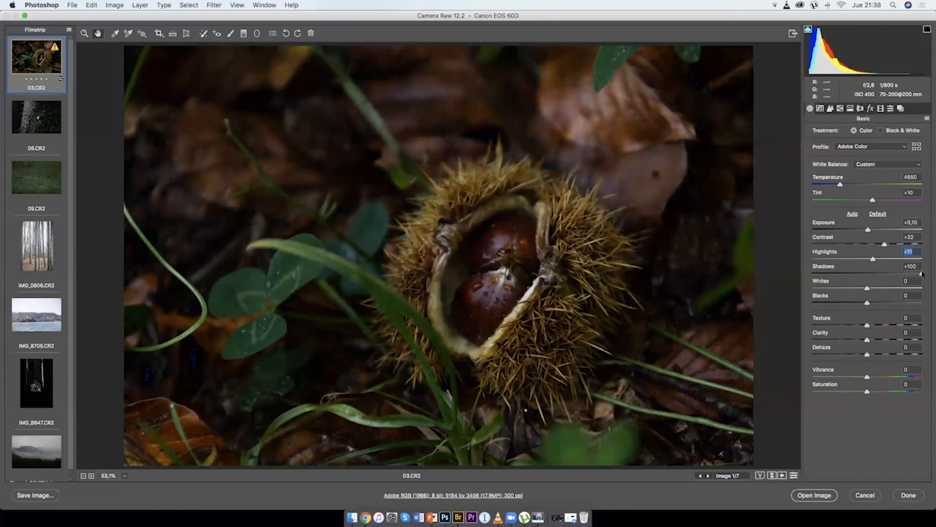
key("Tab")
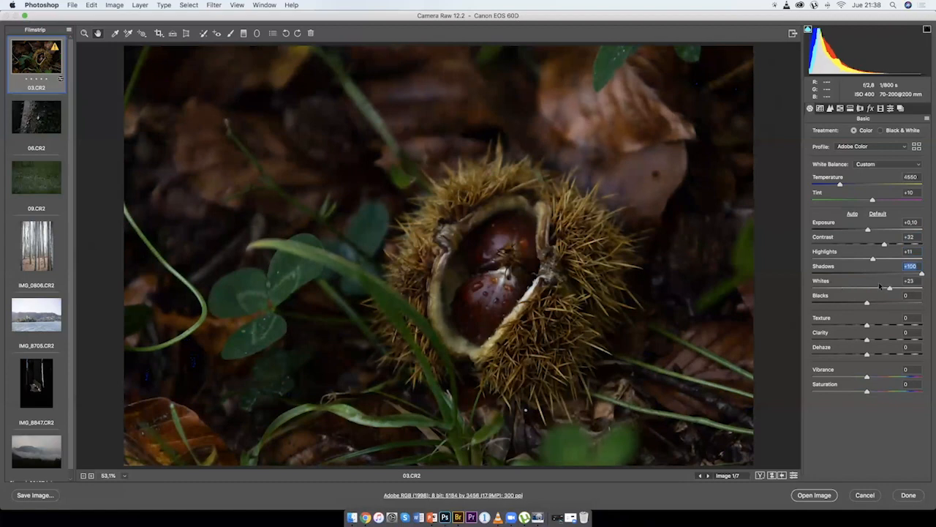
left_click_drag(868, 287, 889, 287)
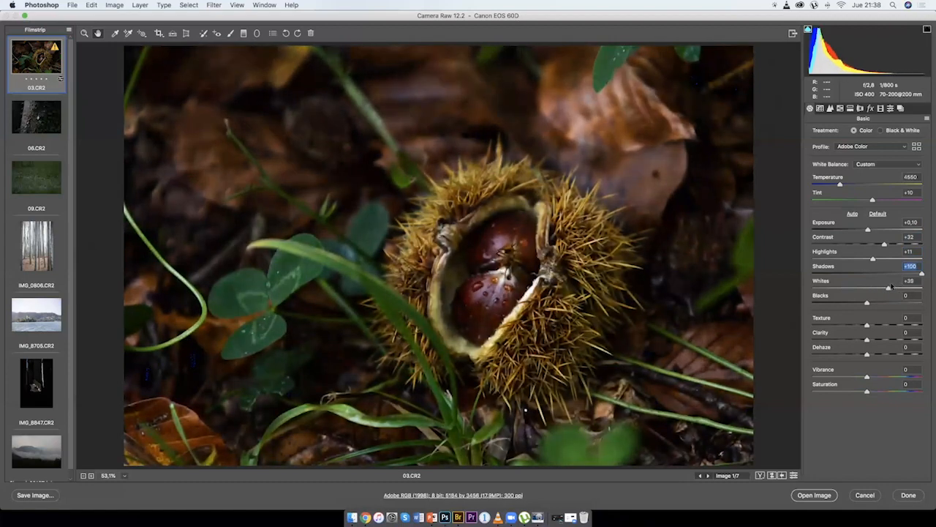
key("Tab")
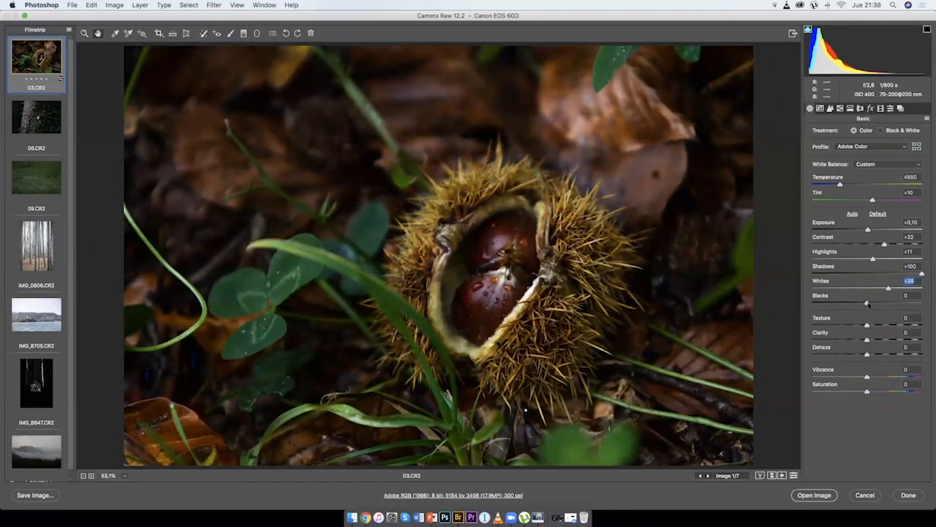
mouse_move(860, 302)
left_mouse_down()
mouse_move(883, 327)
mouse_move(833, 341)
mouse_move(872, 327)
mouse_move(857, 316)
left_mouse_up()
Set Texture to +2, Clarity to +1 and Vibrance to -8 on 03.CR2, and slightly reduce its Saturation.
mouse_move(871, 326)
left_mouse_down()
mouse_move(880, 327)
mouse_move(871, 326)
left_mouse_up()
left_click_drag(869, 328, 865, 342)
left_click_drag(874, 344, 883, 327)
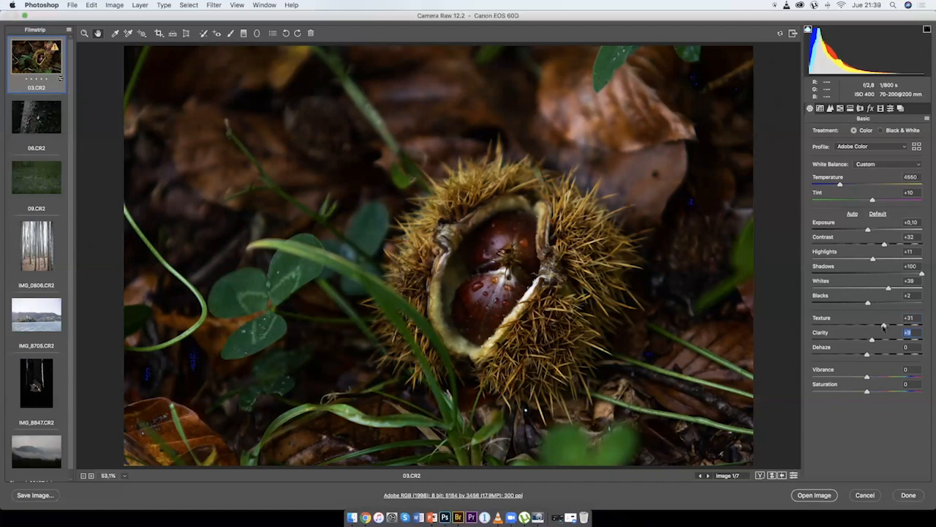
left_click_drag(884, 328, 877, 326)
left_click_drag(870, 341, 871, 327)
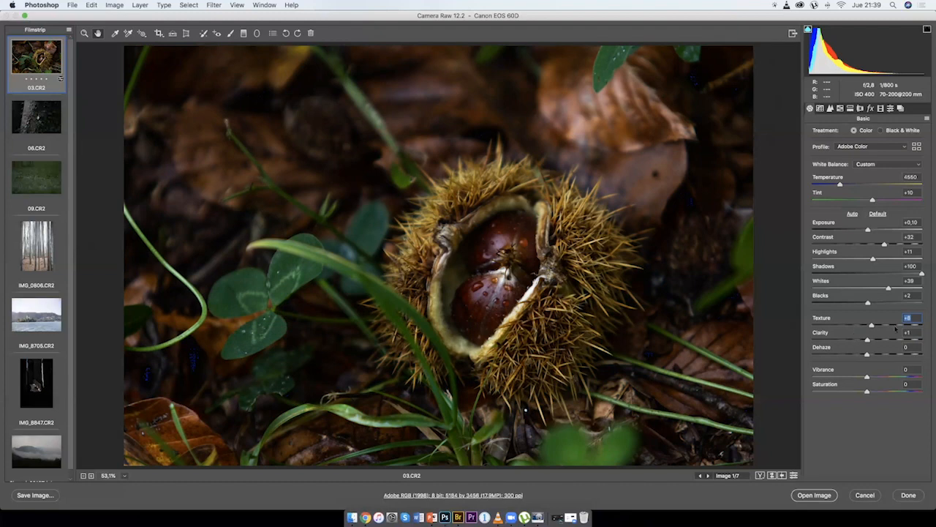
mouse_move(867, 340)
left_mouse_down()
mouse_move(869, 326)
mouse_move(867, 340)
left_mouse_up()
mouse_move(861, 377)
left_mouse_down()
mouse_move(851, 392)
mouse_move(879, 389)
mouse_move(865, 391)
mouse_move(874, 376)
mouse_move(865, 377)
mouse_move(861, 391)
mouse_move(869, 392)
mouse_move(863, 377)
mouse_move(864, 392)
left_mouse_up()
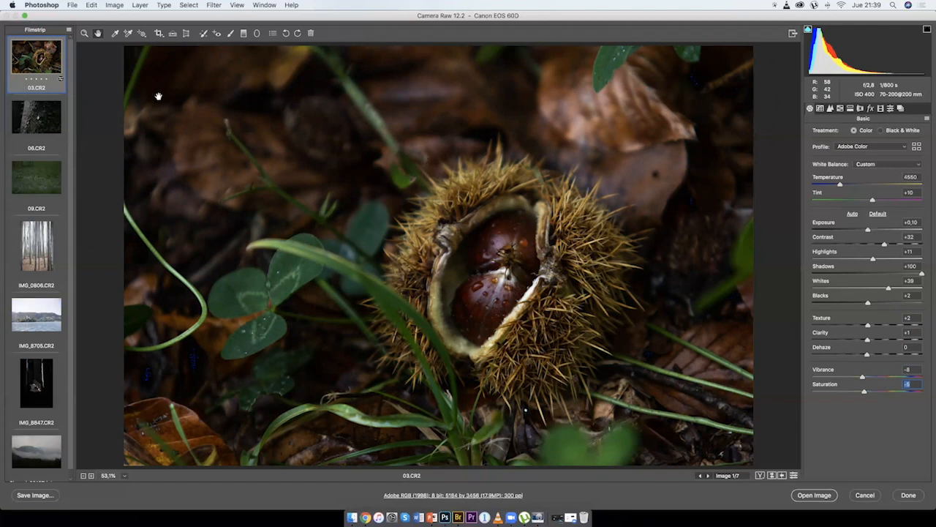
Open 06.CR2 for editing and set its Exposure to +0.40 and Highlights to -61.
left_click(43, 129)
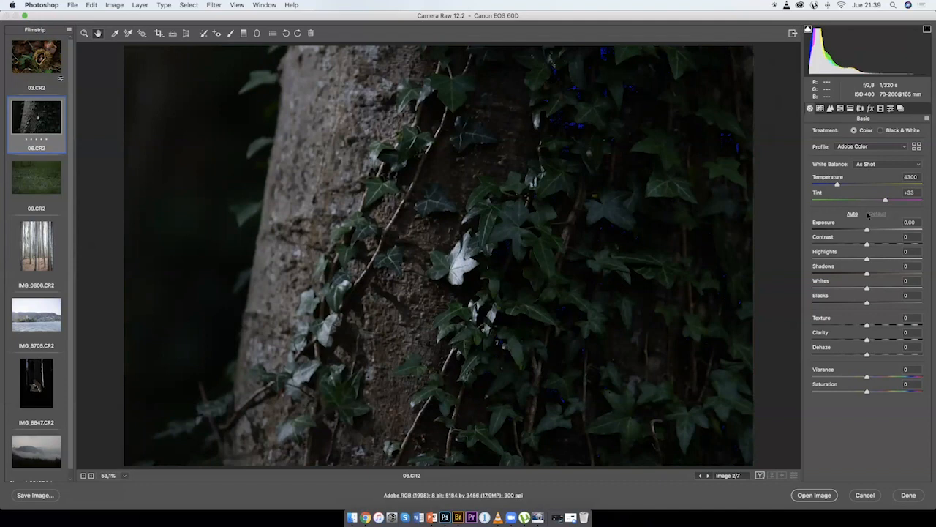
left_click_drag(865, 230, 871, 230)
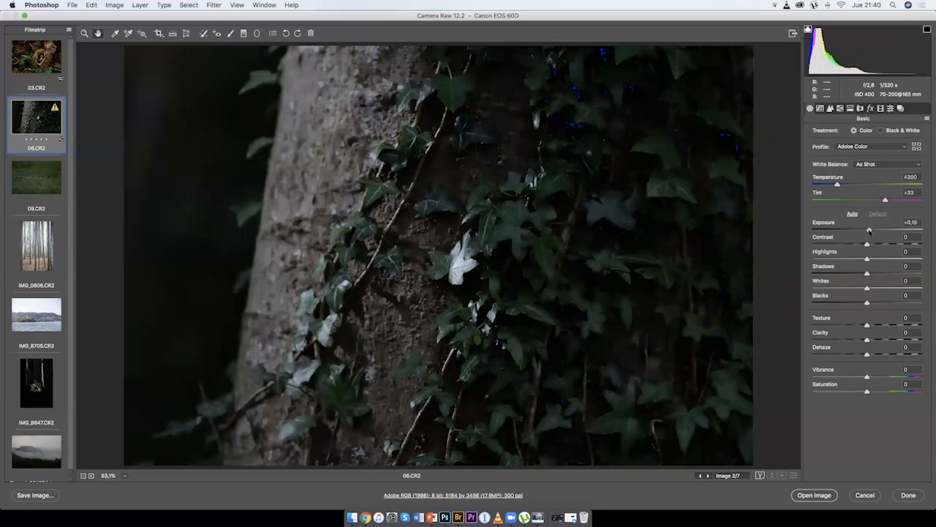
left_click(835, 259)
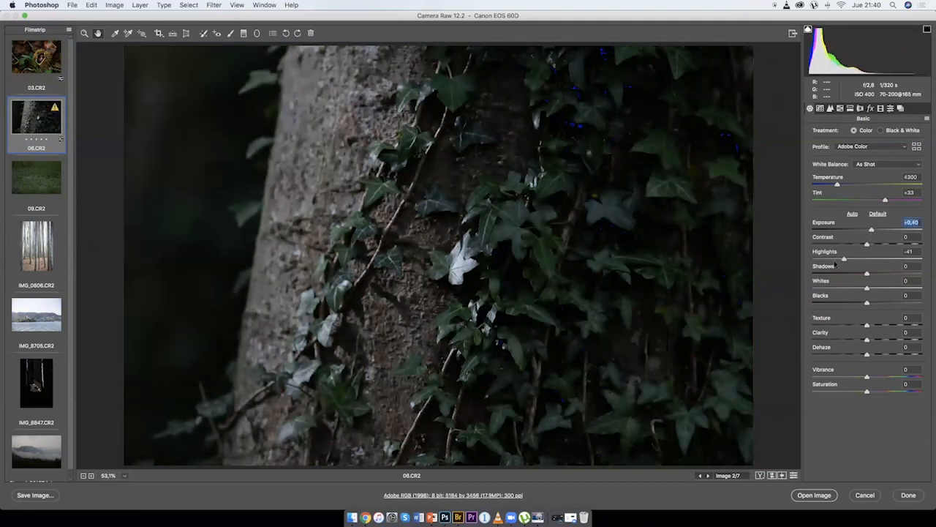
Set Shadows to +43, Whites to +46 and Blacks to -12 on 06.CR2, turn off the shadow clipping warning and raise Texture.
left_click_drag(867, 274, 860, 303)
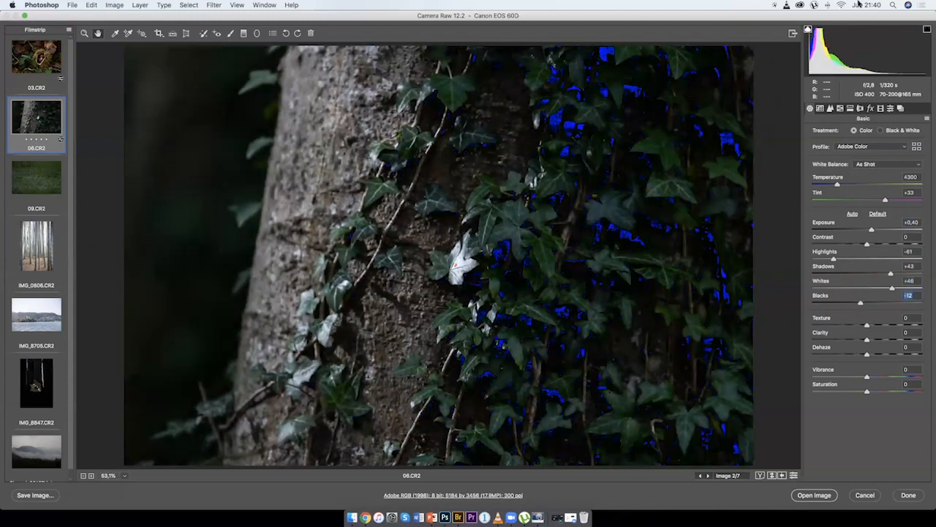
left_click(809, 30)
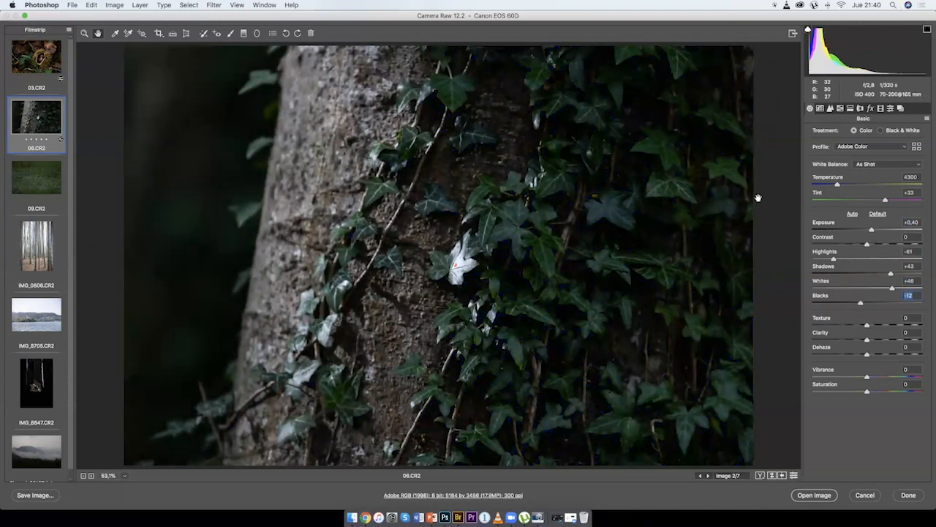
left_click(878, 325)
Adjust the tones of IMG_0806.CR2: Highlights -100, Blacks -35 and Whites +8.
left_click(39, 247)
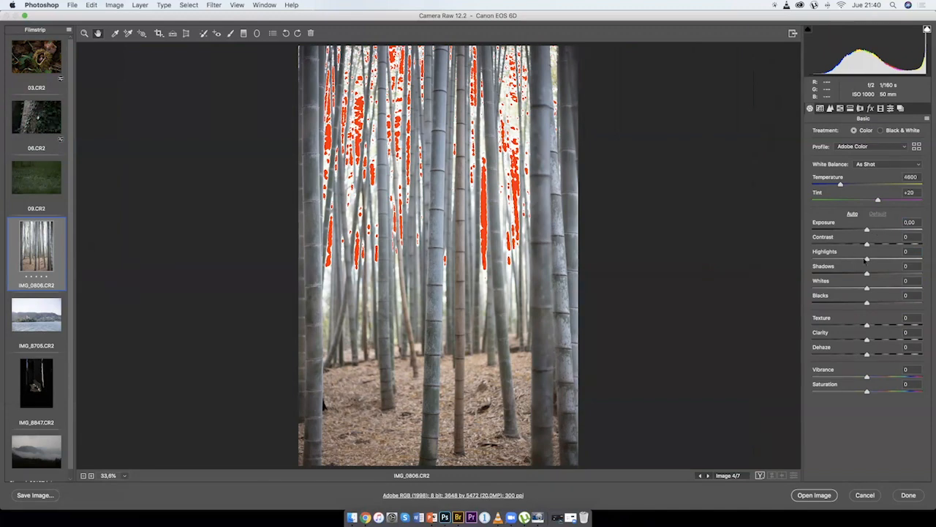
left_click_drag(867, 259, 802, 269)
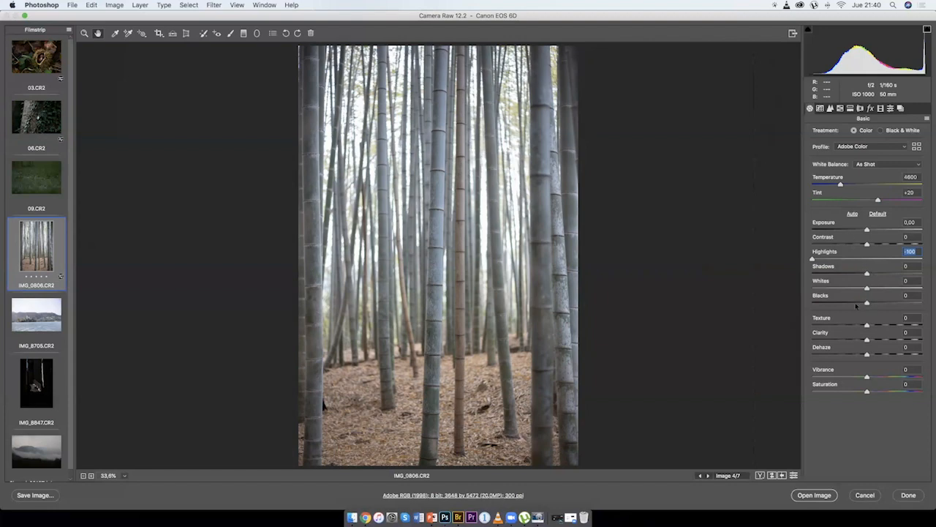
left_click_drag(857, 306, 871, 288)
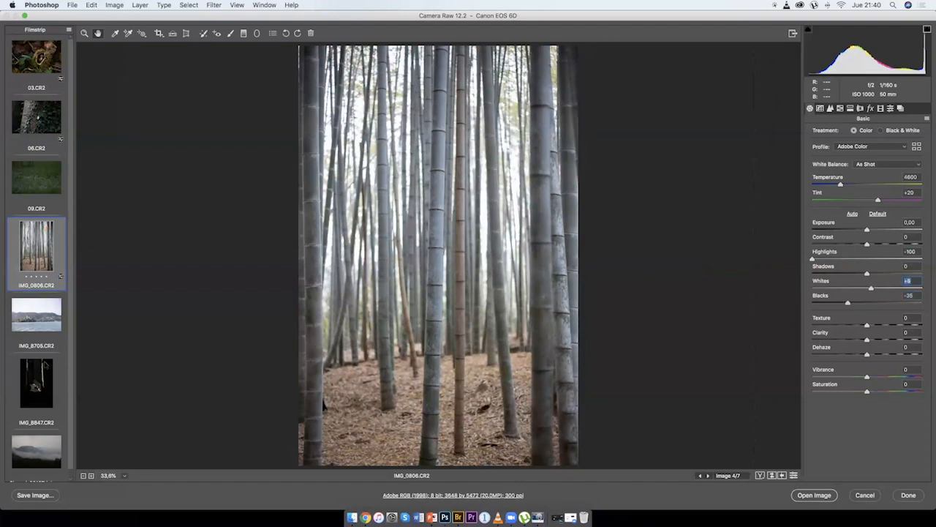
Straighten IMG_8847.CR2 along the vertical building edge beside the strip of blue sky and apply the rotation.
left_click(47, 370)
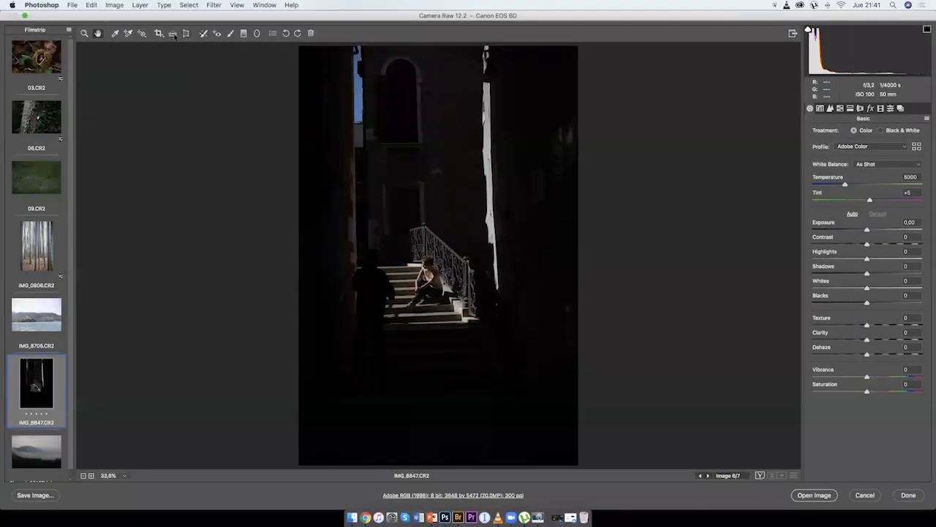
left_click(172, 33)
left_click_drag(356, 48, 361, 436)
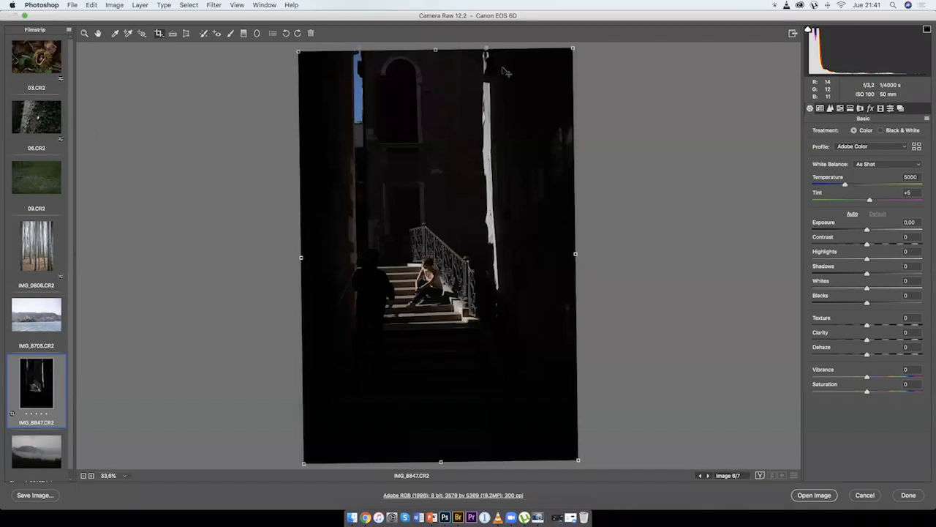
key("Return")
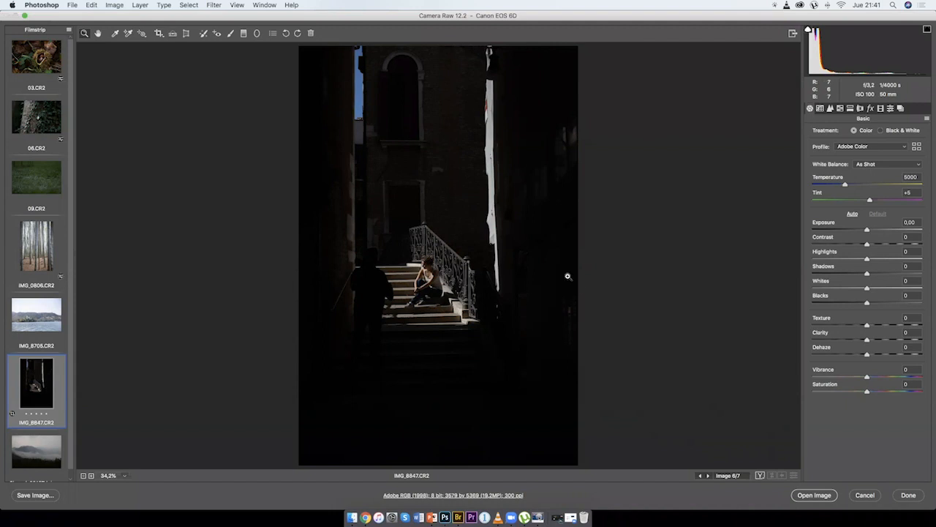
Crop IMG_8847.CR2 with a 2 to 3 ratio to about 3413 by 5119 pixels and apply the crop.
left_click(159, 34)
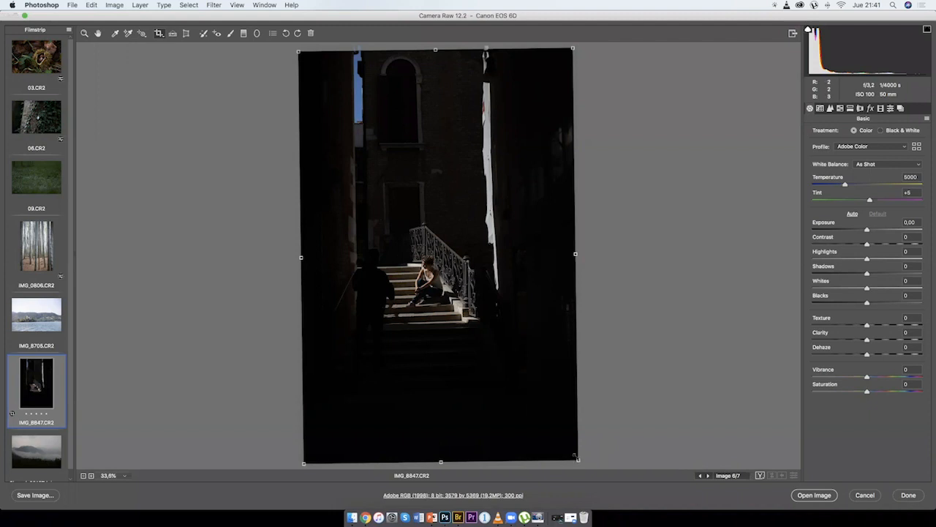
left_click_drag(577, 459, 561, 432)
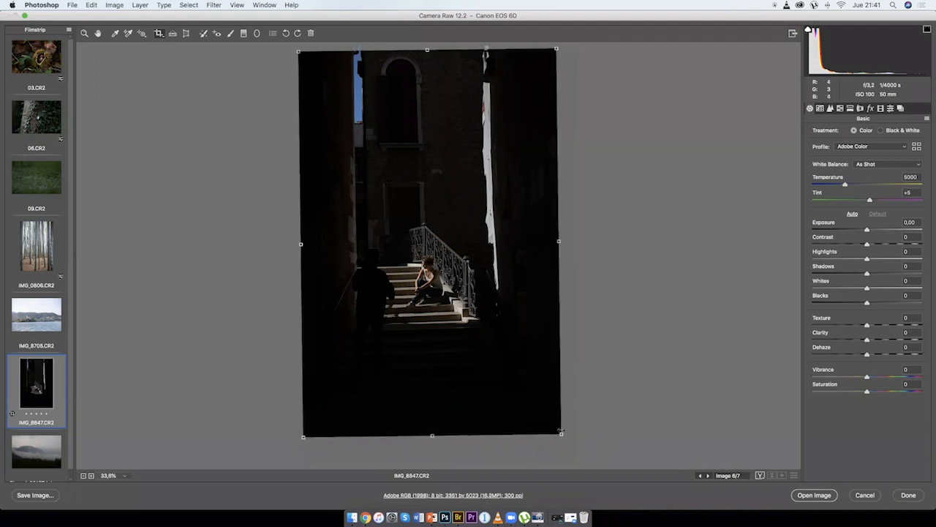
left_click_drag(561, 432, 565, 436)
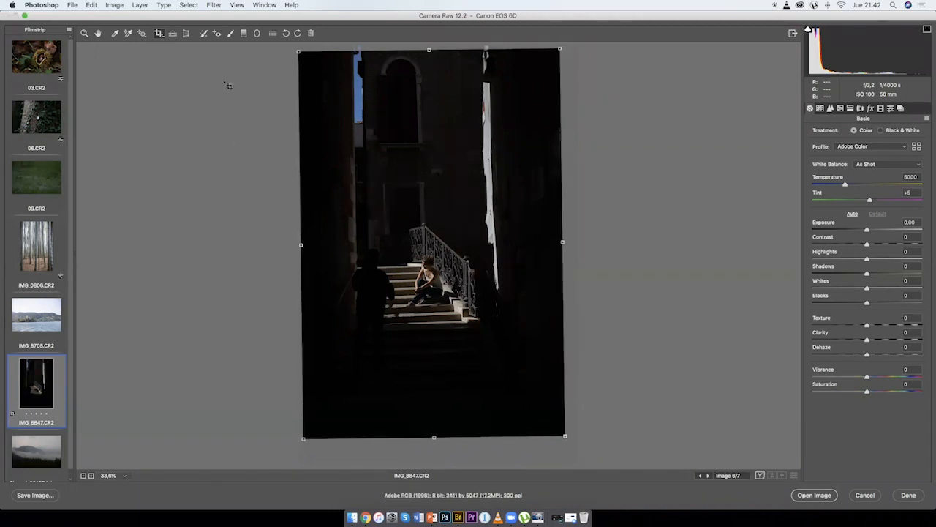
left_click(163, 36)
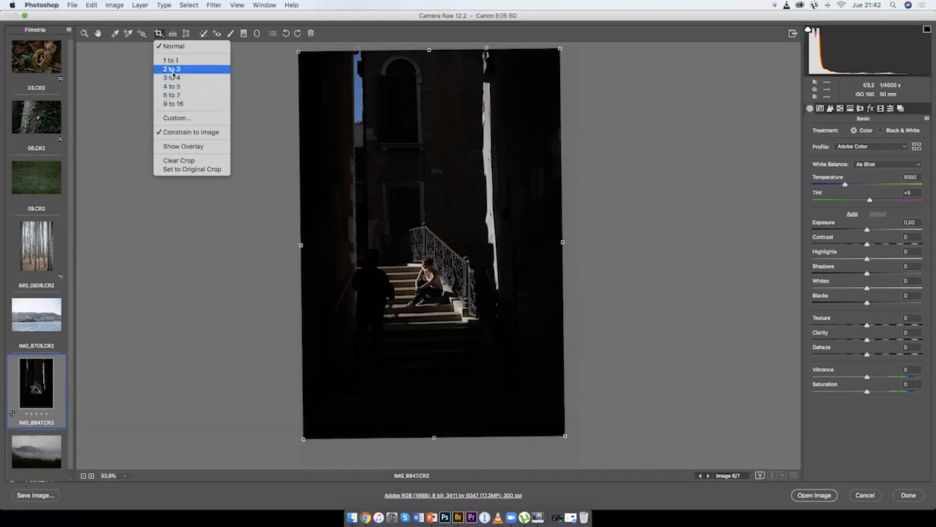
left_click(172, 70)
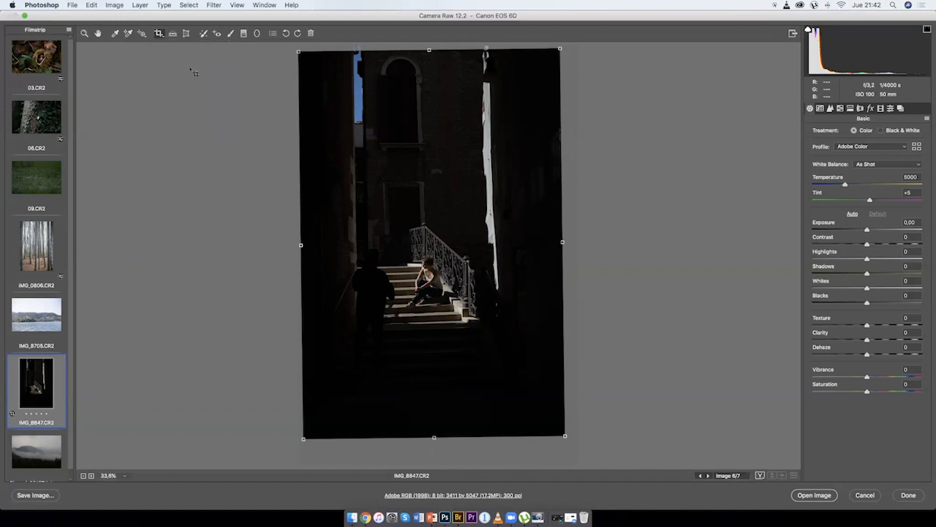
mouse_move(563, 434)
left_mouse_down()
mouse_move(542, 412)
mouse_move(564, 429)
mouse_move(539, 431)
mouse_move(529, 410)
mouse_move(569, 442)
left_mouse_up()
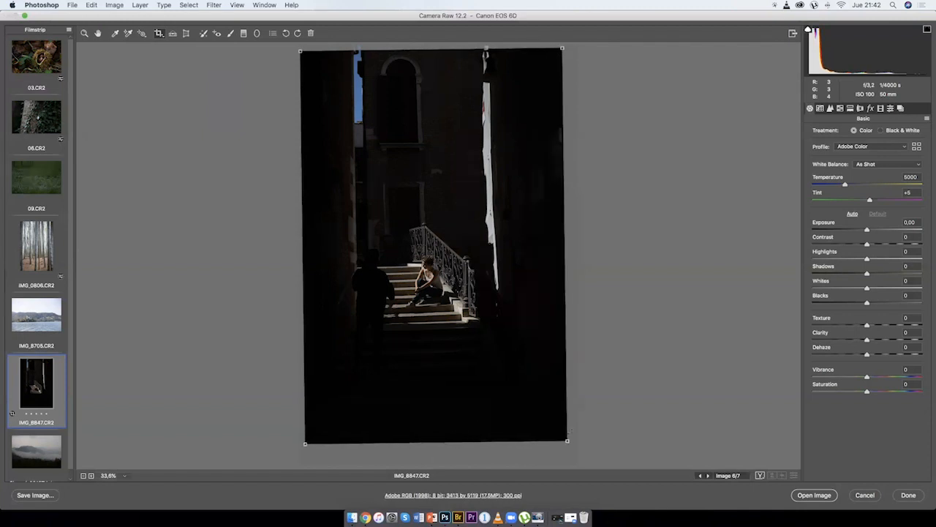
key("Return")
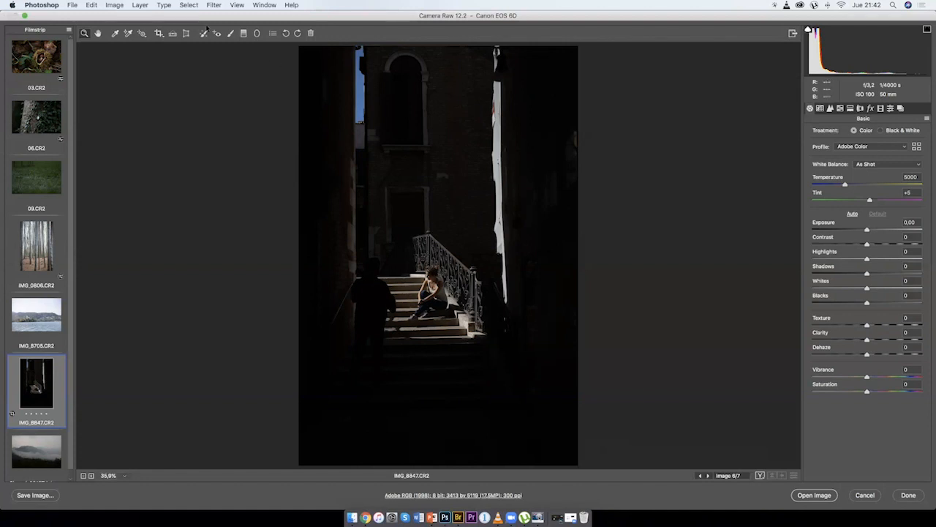
Tighten the crop of IMG_8847.CR2 to about 3123 by 4685 pixels and apply it.
left_click(159, 33)
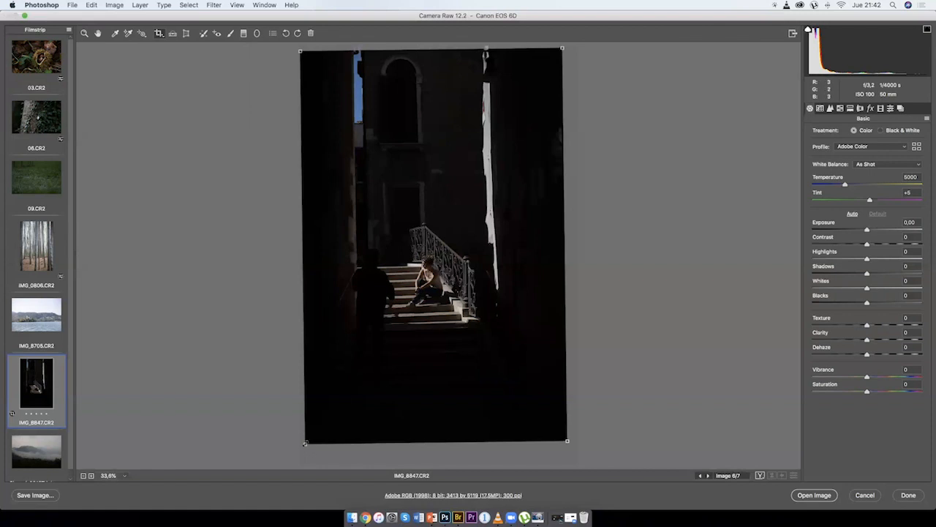
left_click_drag(300, 462, 283, 476)
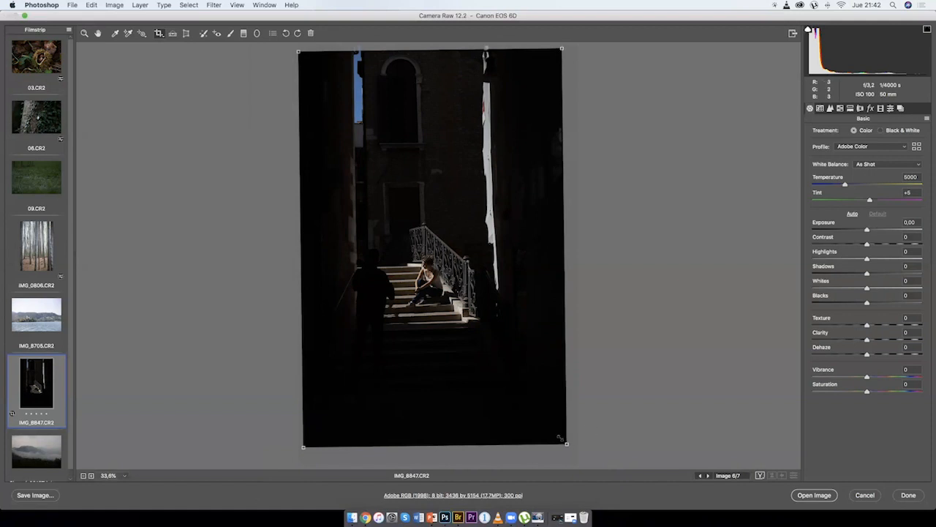
left_click_drag(561, 439, 542, 408)
key("Return")
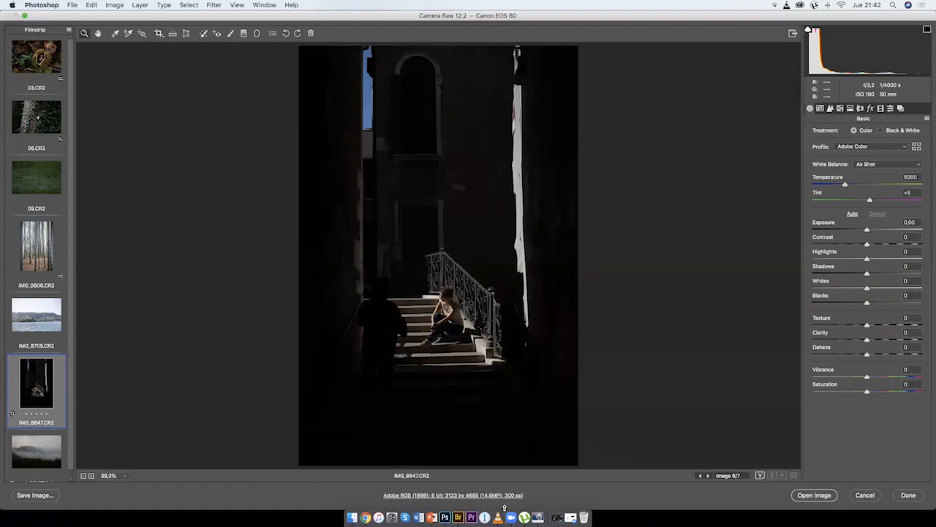
Adjust the tones of IMG_8705.CR2: Exposure -0.85, Highlights -63, Shadows -21, Whites +13 and Blacks -22.
left_click(38, 319)
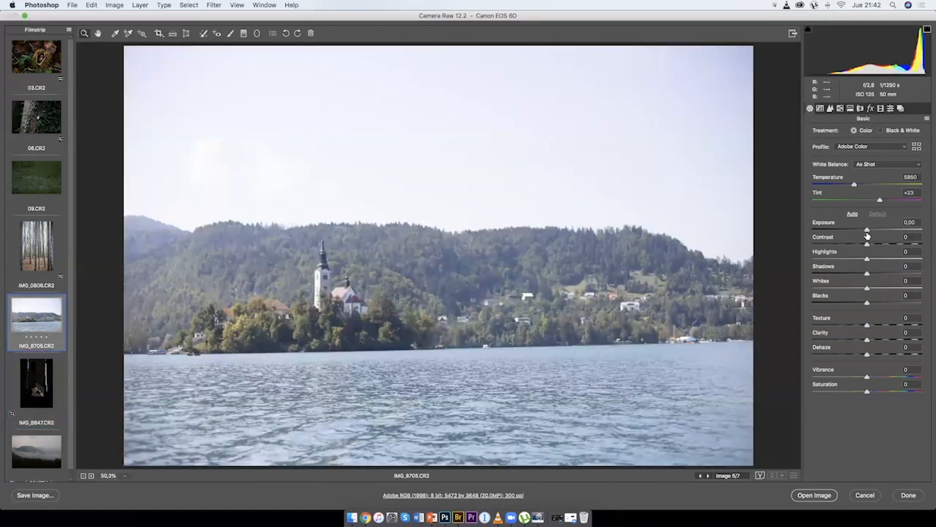
left_click_drag(867, 230, 858, 229)
left_click(867, 229)
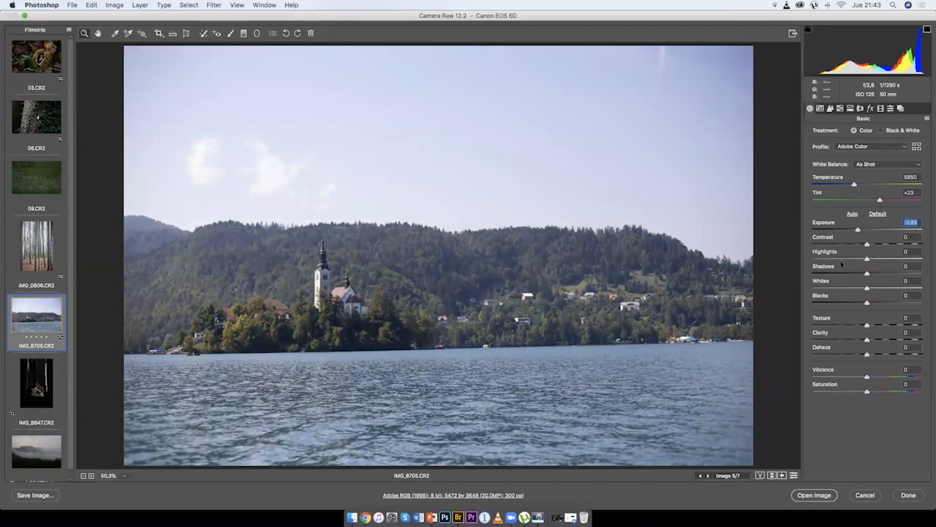
left_click_drag(867, 259, 871, 289)
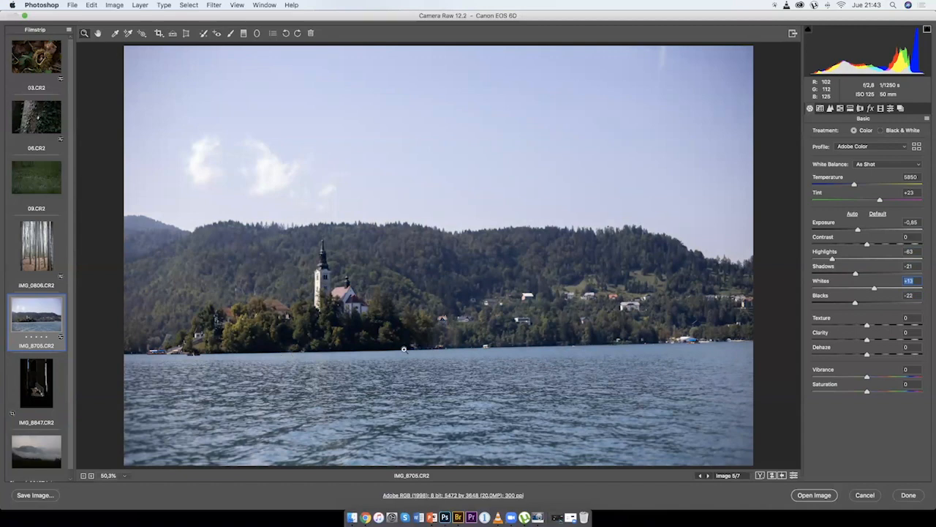
Straighten IMG_8705.CR2 along the lake's far waterline and apply the rotation.
left_click(174, 33)
left_click_drag(126, 351, 771, 341)
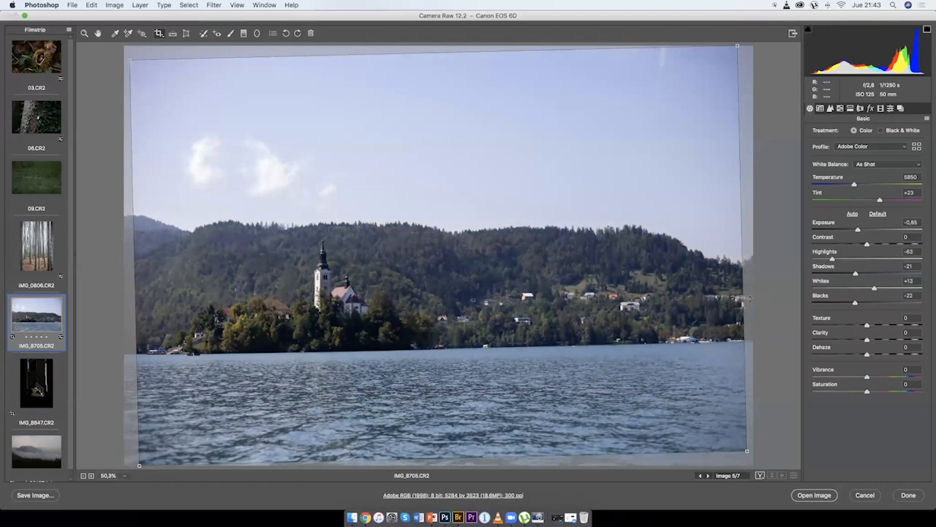
key("Return")
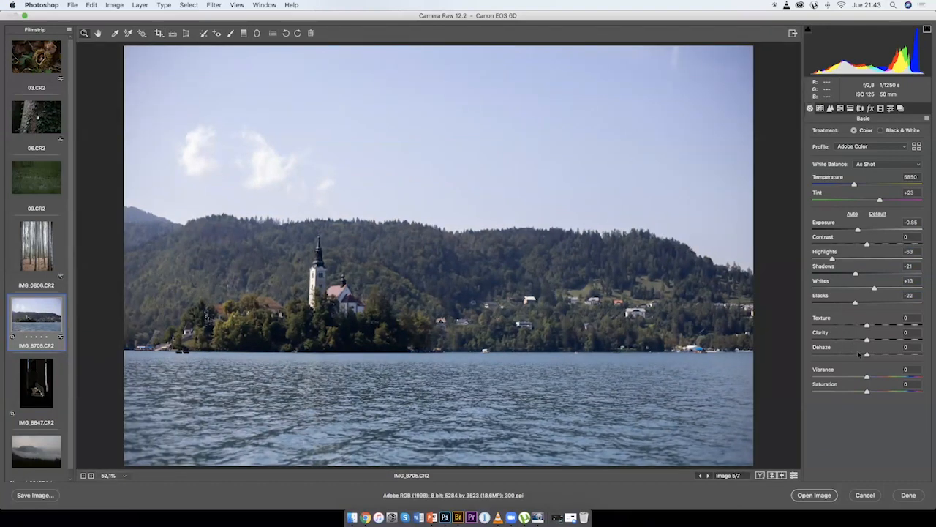
Develop Slovenia2018Triglav park08.CR2 with Highlights -74, Shadows -8, Whites +63, Blacks -18, Texture +3, Clarity +17 and Dehaze +8.
scroll(58, 329, "down", 1)
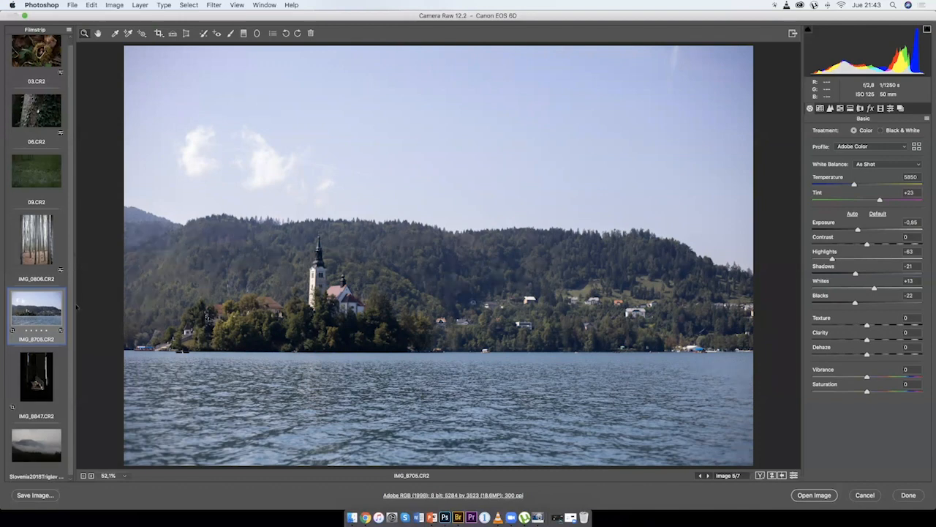
left_click(43, 443)
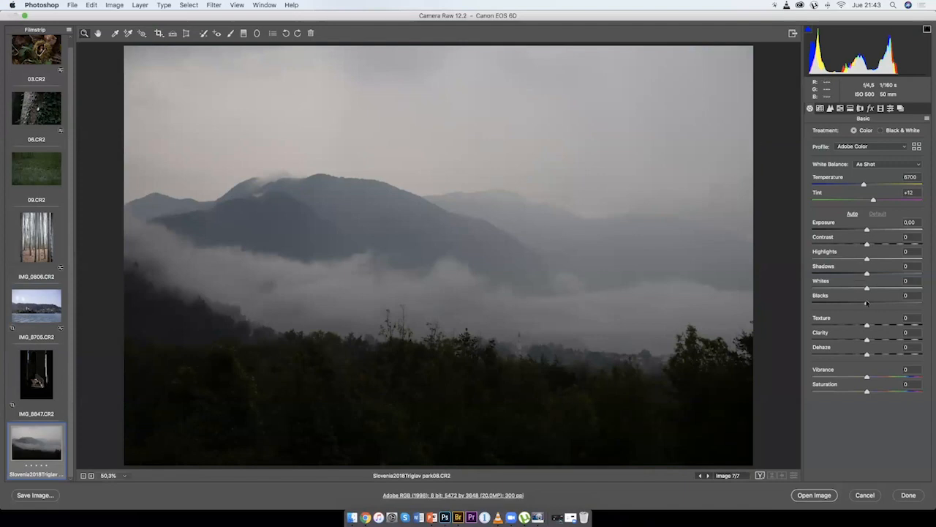
left_click_drag(866, 303, 902, 288)
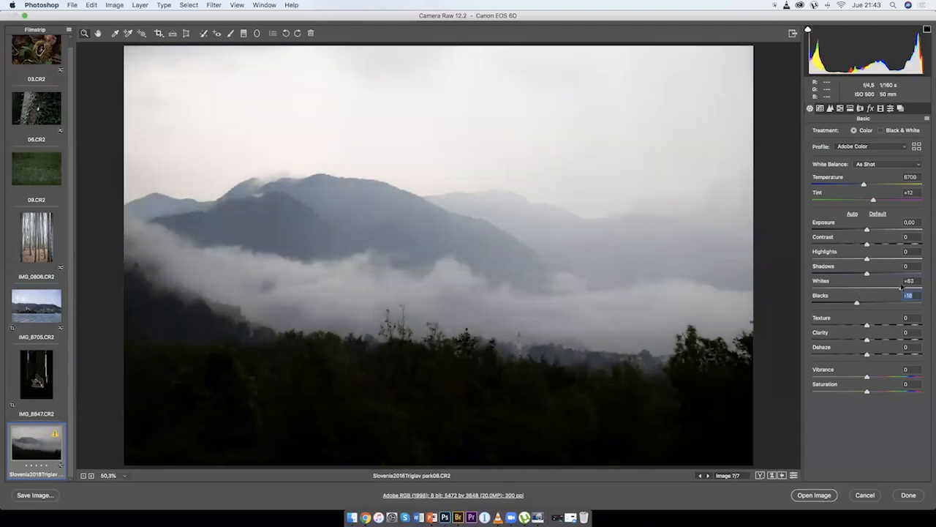
left_click_drag(867, 259, 838, 275)
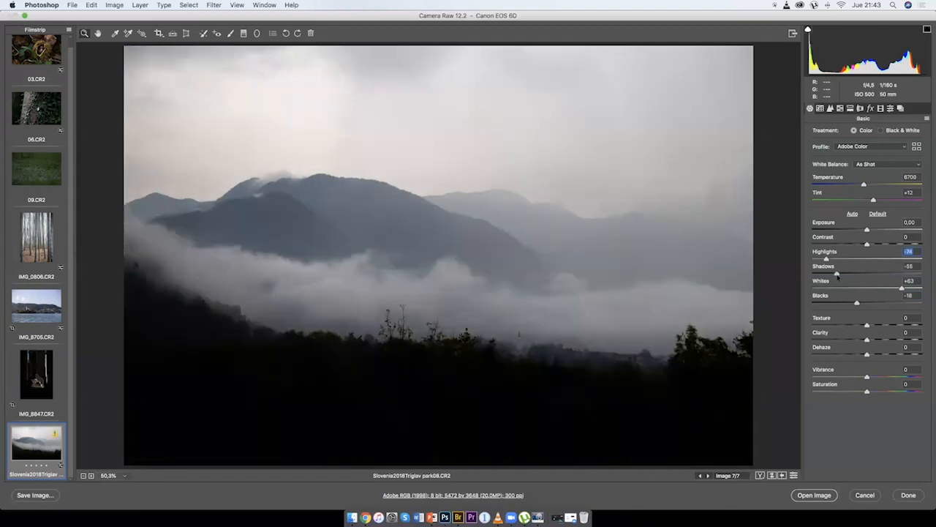
left_click(874, 275)
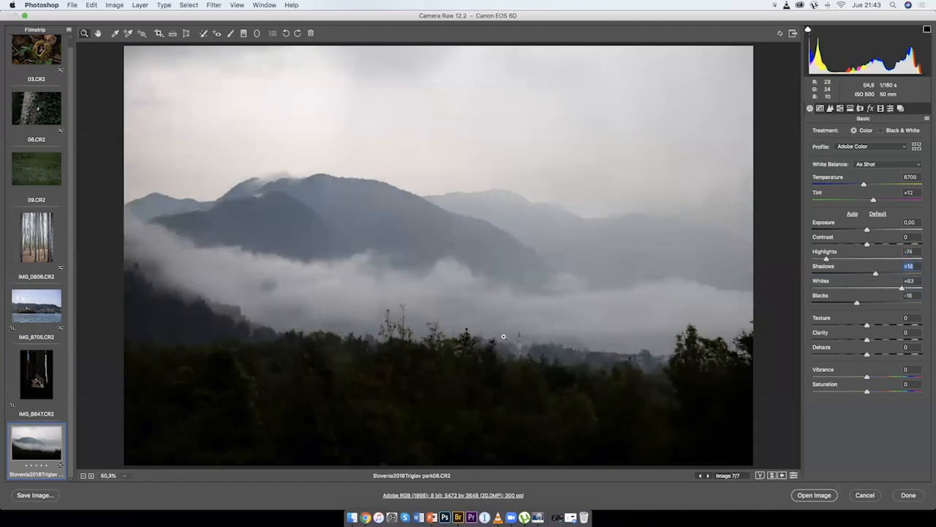
left_click(864, 275)
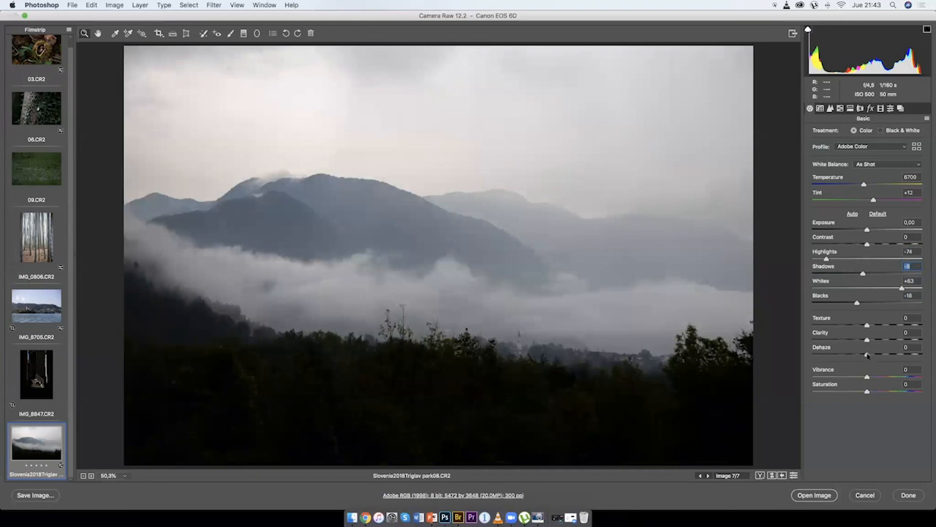
mouse_move(868, 355)
left_mouse_down()
mouse_move(831, 355)
mouse_move(891, 354)
mouse_move(868, 357)
mouse_move(865, 327)
mouse_move(884, 338)
mouse_move(876, 339)
left_mouse_up()
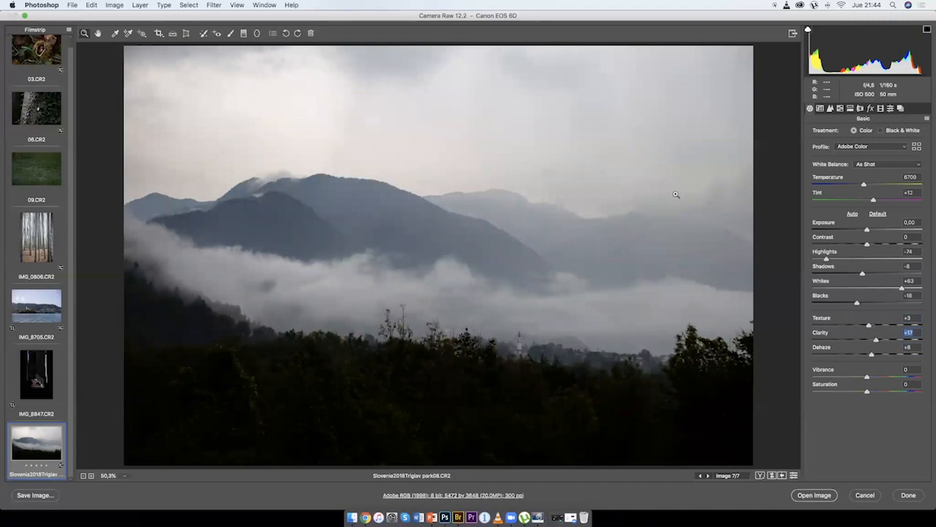
Crop 09.CR2 slightly on all sides to about 4619 by 3079 pixels and apply the crop.
left_click(45, 188)
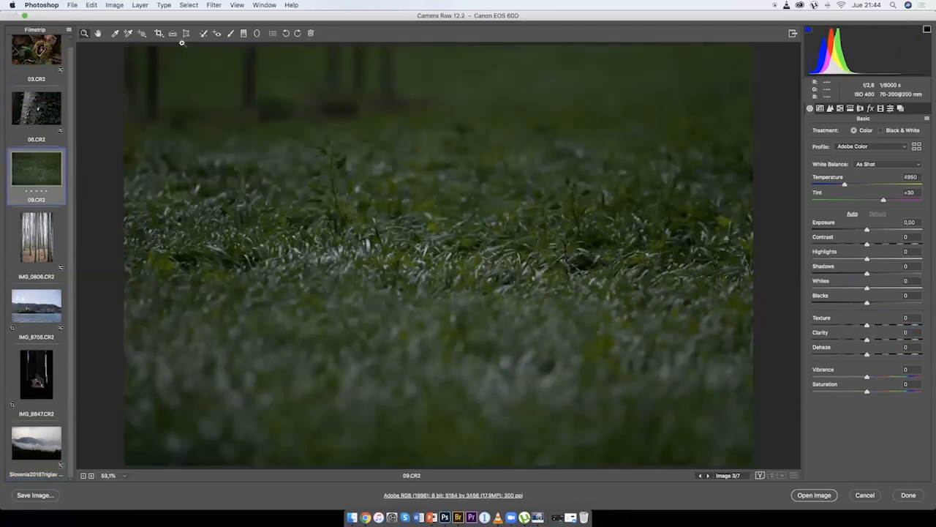
left_click(159, 34)
left_click_drag(134, 53, 791, 427)
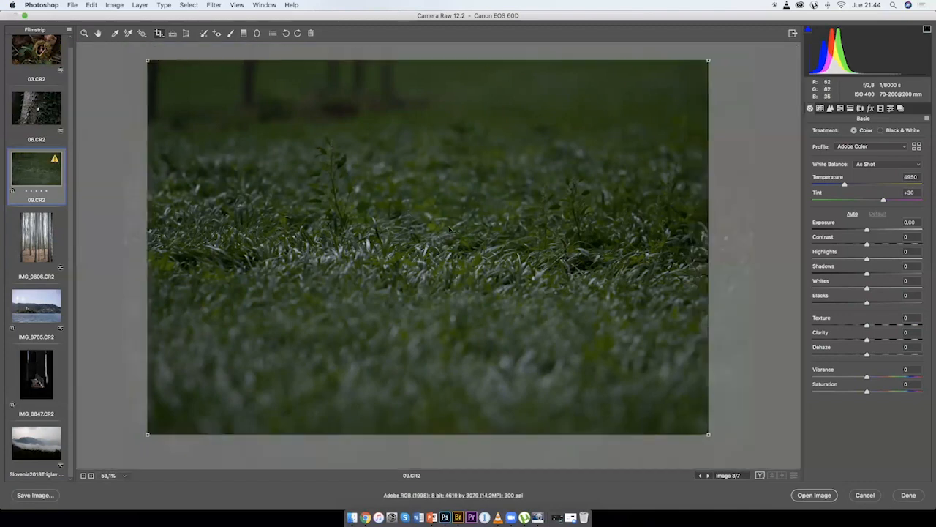
key("z")
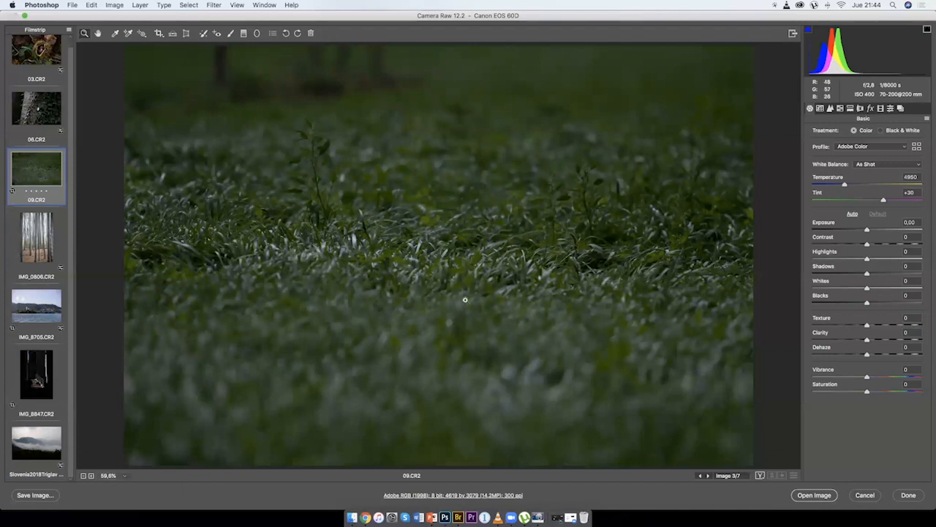
Shape 09.CR2's parametric tone curve with Highlights -52, Lights +59, Darks +12 and Shadows +19, and spread its outer region dividers apart.
left_click(820, 108)
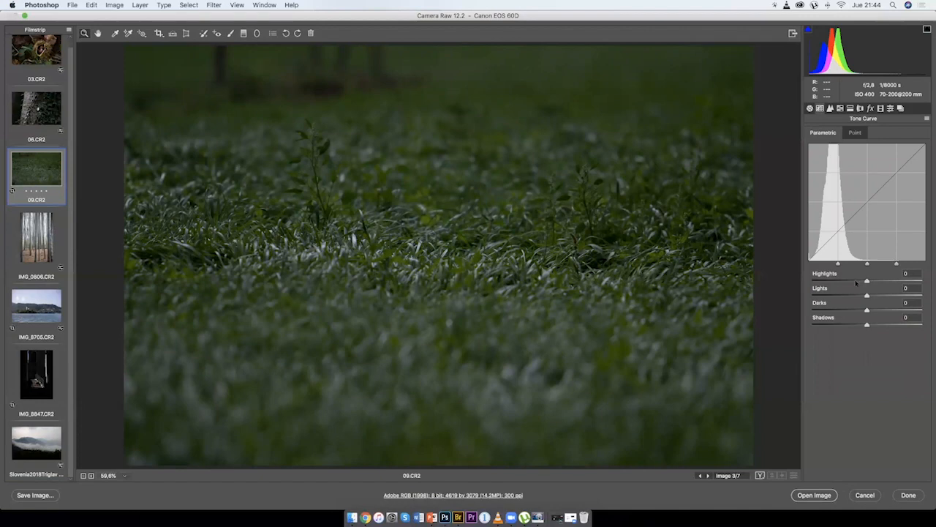
left_click_drag(856, 283, 877, 324)
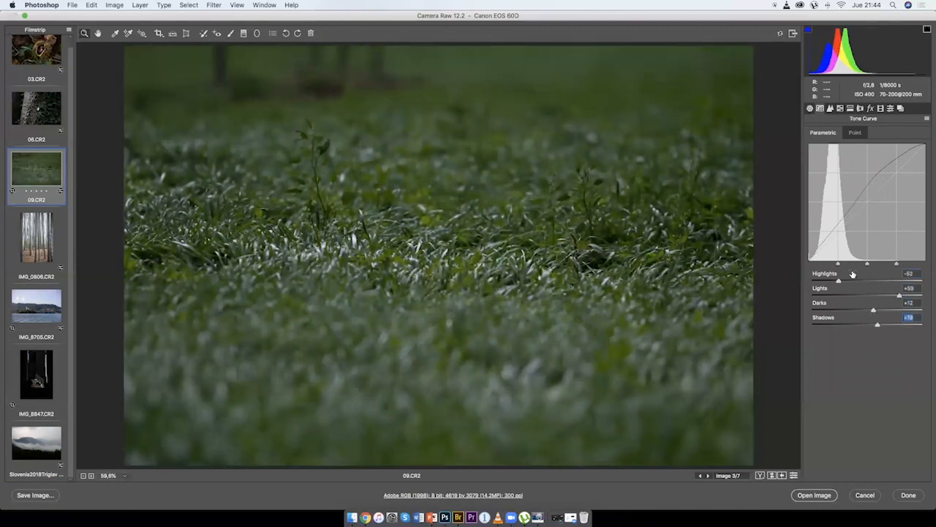
left_click_drag(839, 264, 909, 264)
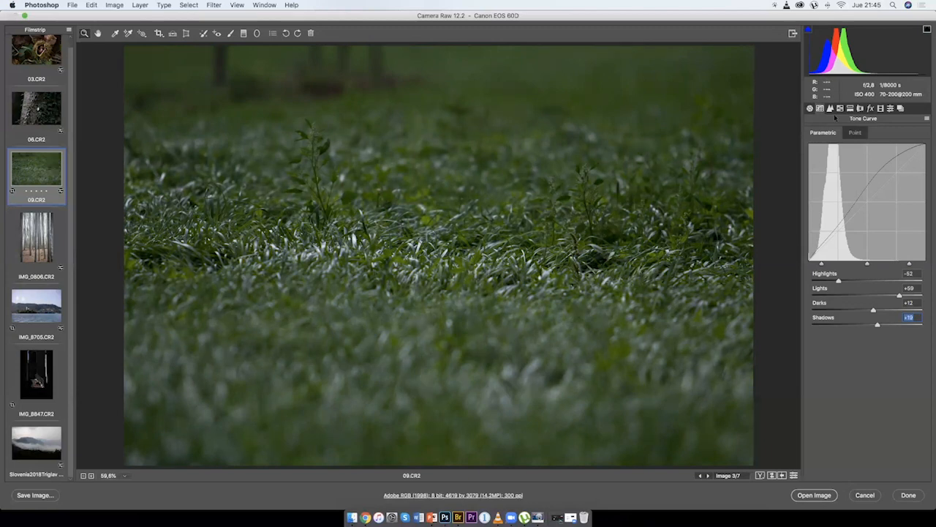
Sharpen 09.CR2 with Amount 59, Radius 1.2 and Detail 6, and set its Luminance noise reduction to 20, judging the result at 200%.
left_click(830, 109)
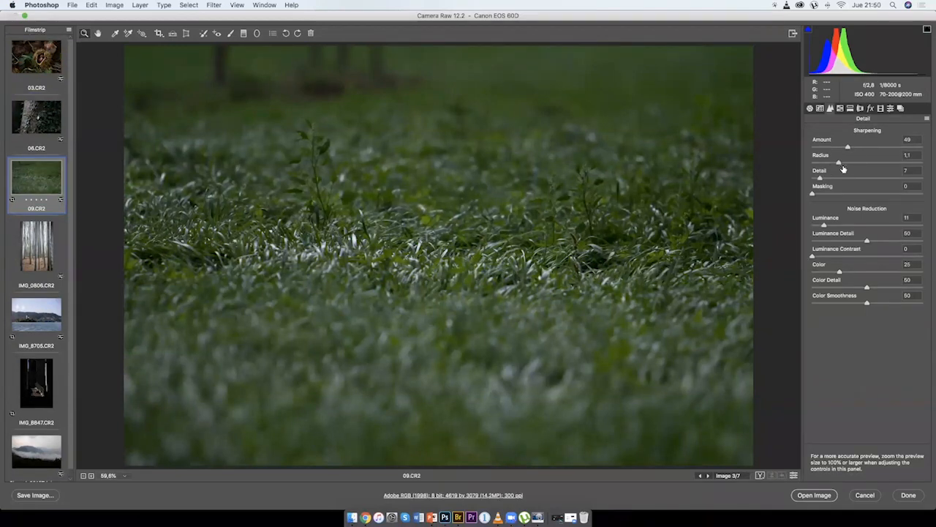
left_click(810, 108)
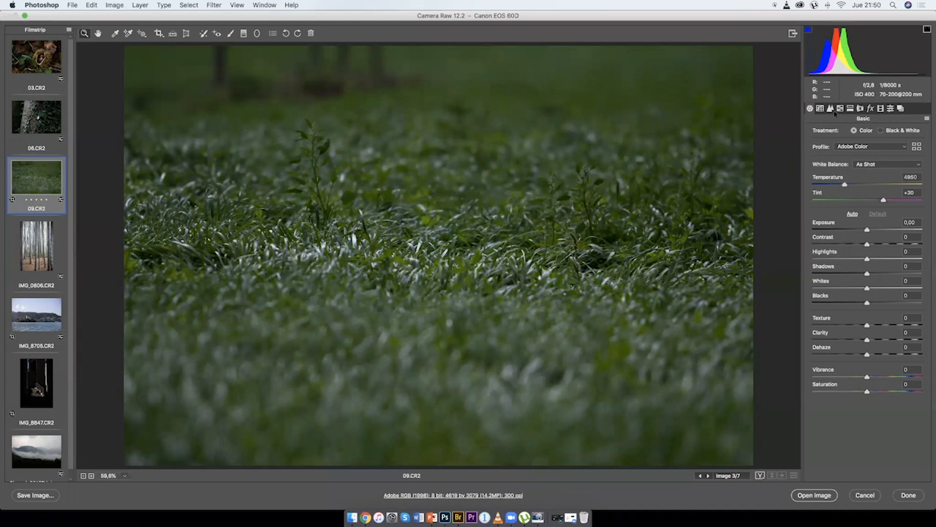
left_click(832, 109)
left_click_drag(847, 147, 836, 147)
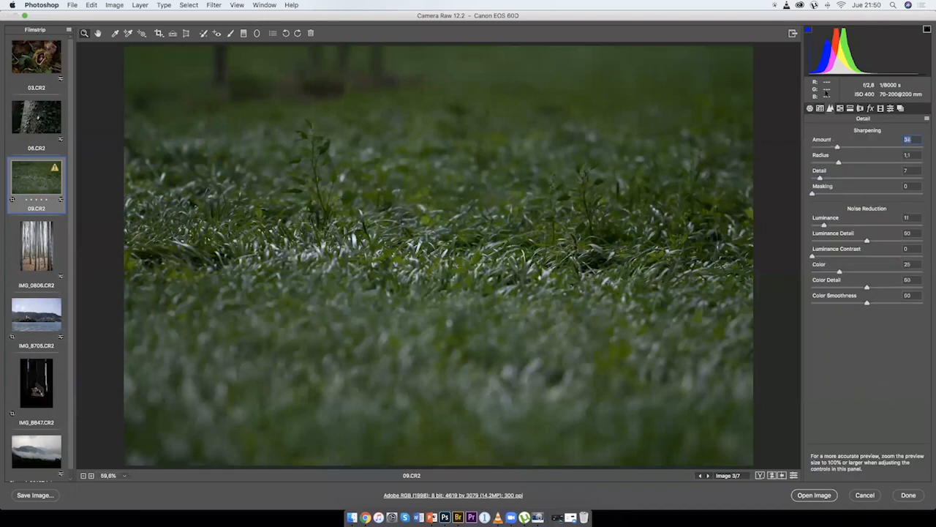
key("super+equal")
key("super+equal")
key("super+equal")
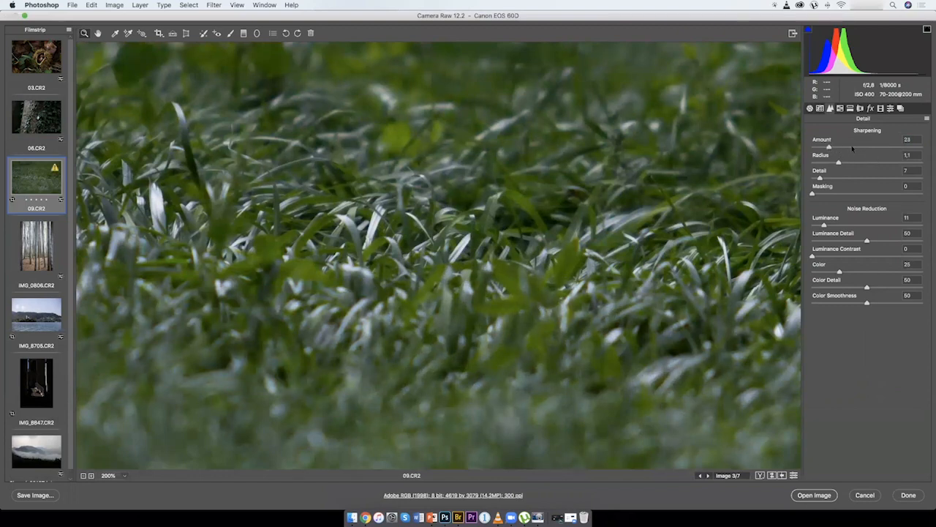
left_click_drag(831, 148, 861, 148)
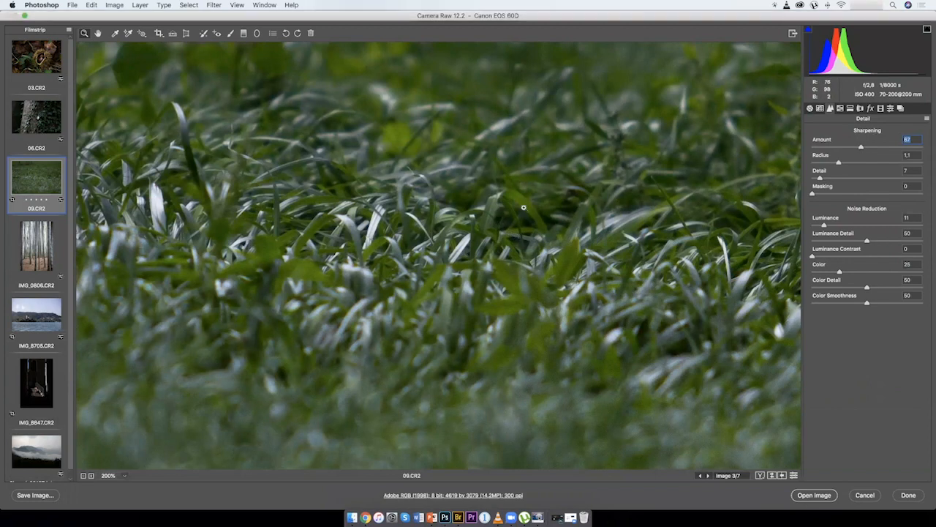
mouse_move(837, 162)
left_mouse_down()
mouse_move(819, 177)
mouse_move(844, 163)
left_mouse_up()
left_click_drag(861, 147, 845, 147)
mouse_move(823, 226)
left_mouse_down()
mouse_move(845, 225)
mouse_move(826, 226)
mouse_move(835, 225)
left_mouse_up()
key("super+0")
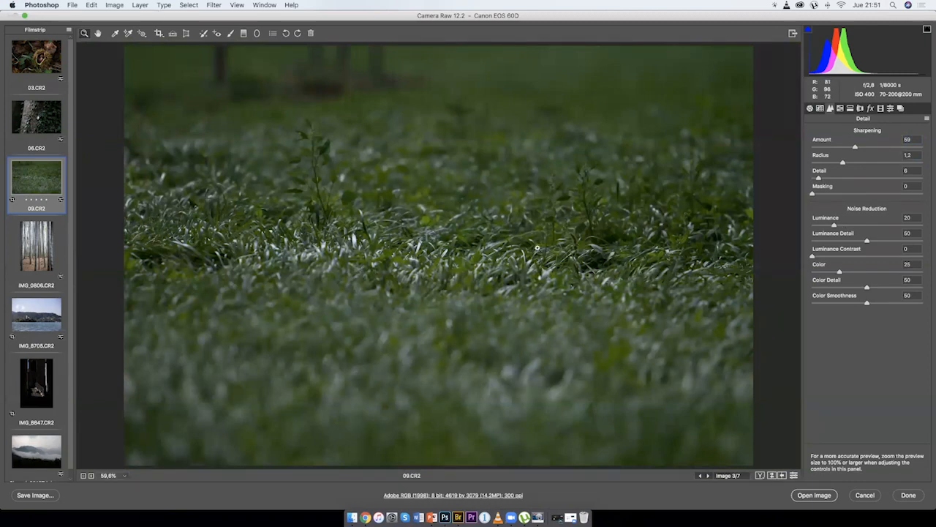
left_click_drag(538, 248, 529, 247)
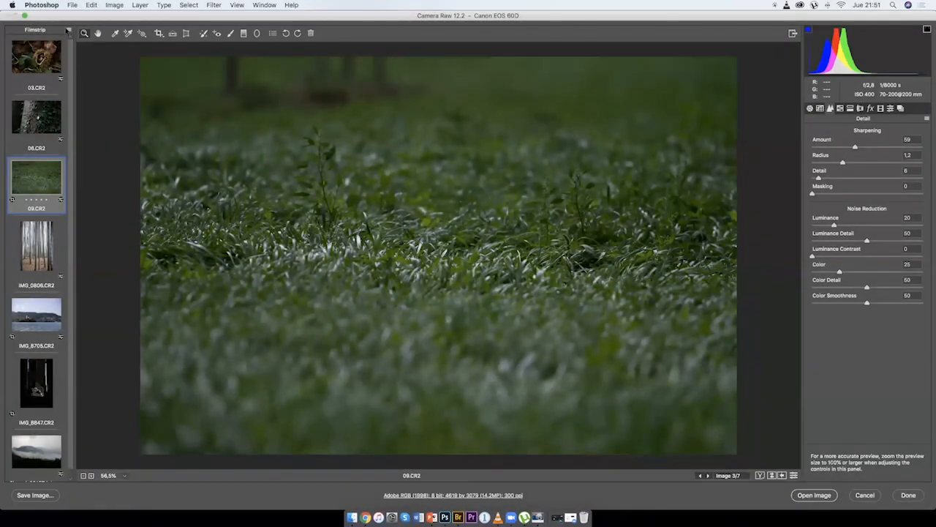
Select all the photos in the filmstrip.
left_click(70, 31)
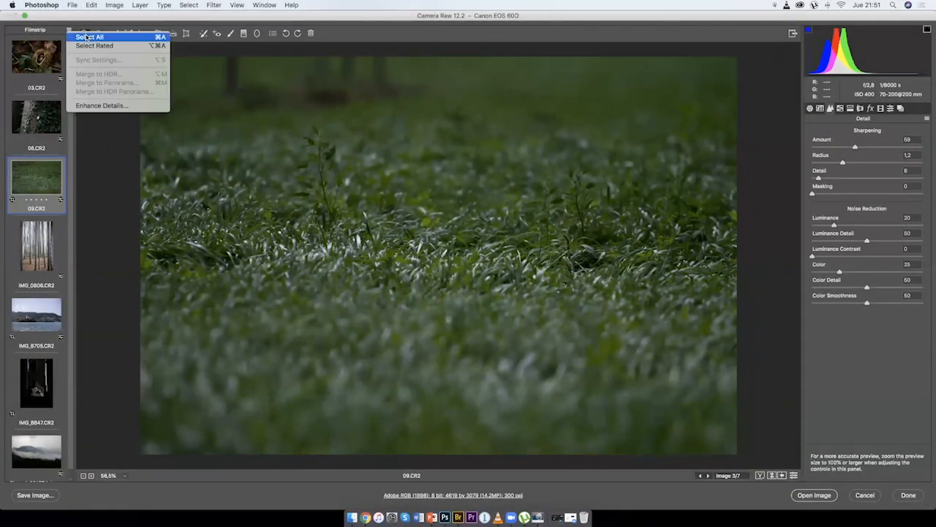
key("super+a")
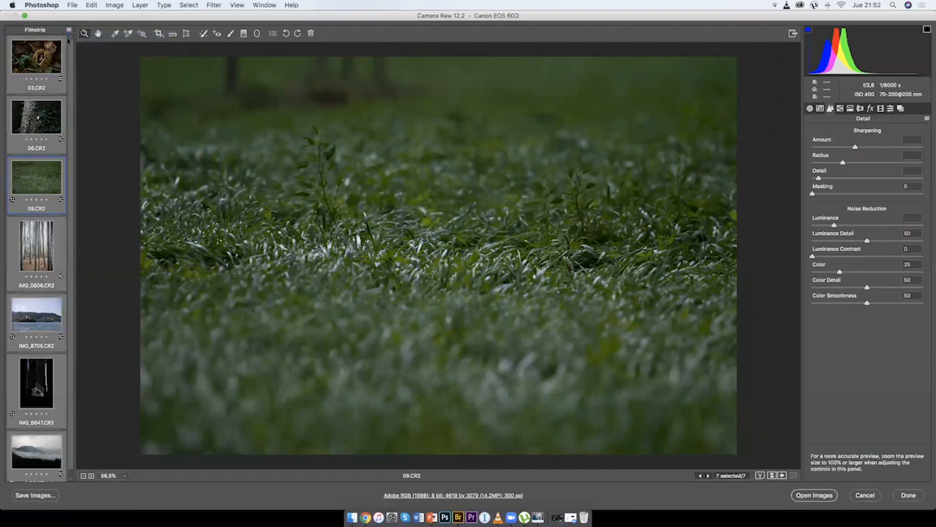
Go back to 03.CR2's basic adjustments and close Camera Raw, keeping the edits of all the photos.
left_click(57, 68)
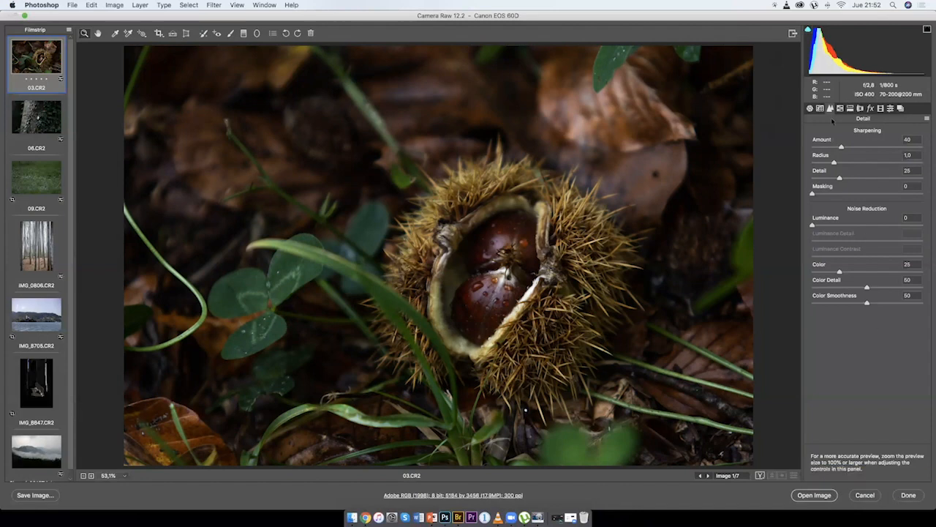
left_click(811, 109)
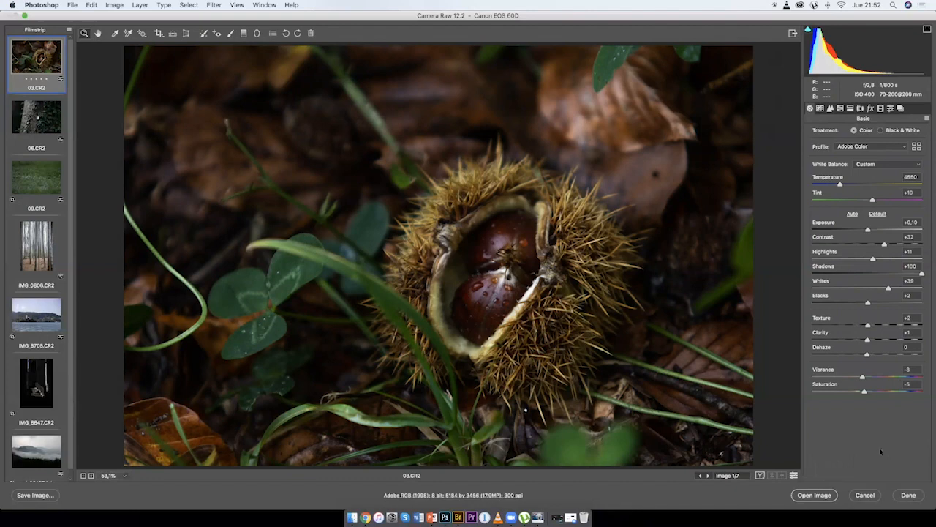
left_click(908, 495)
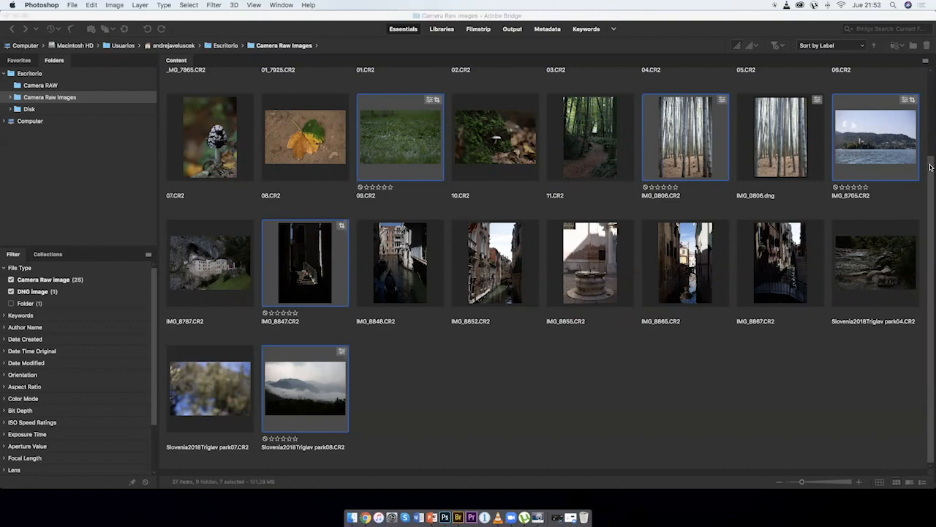
Reopen 03.CR2 from Bridge and compare its basic adjustments with the defaults before closing it with the edits kept.
left_click_drag(931, 167, 929, 85)
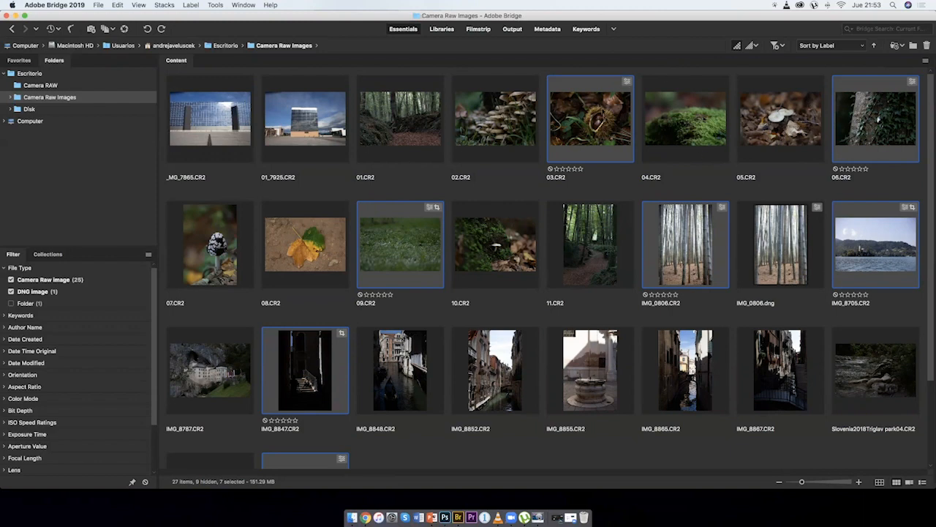
left_click(572, 173)
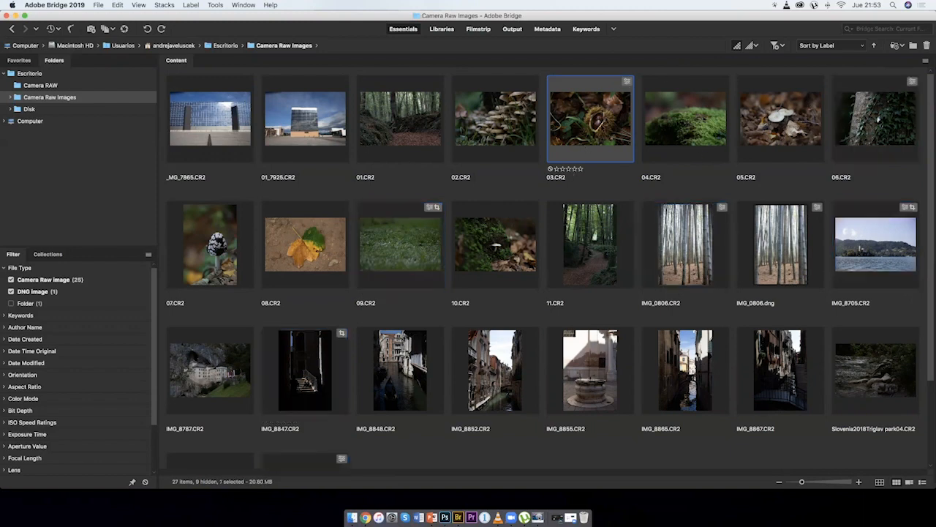
double_click(600, 125)
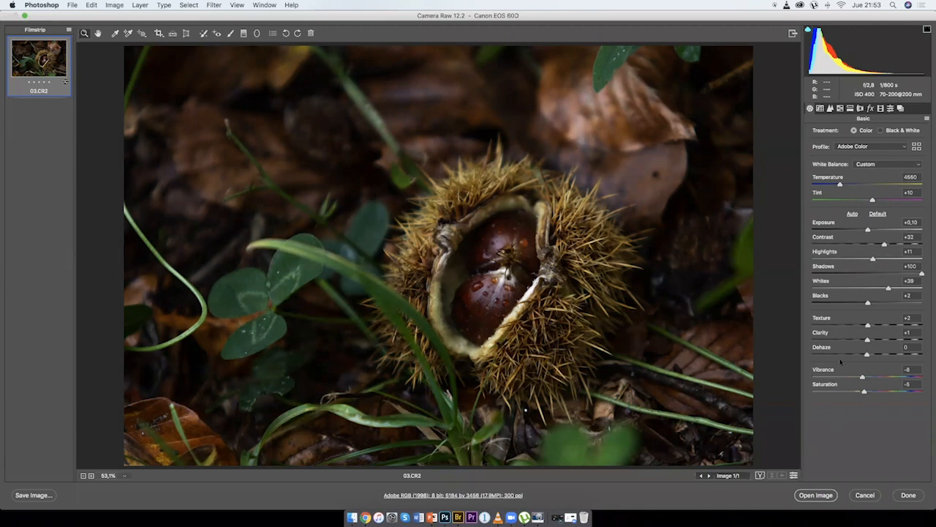
left_click(794, 474)
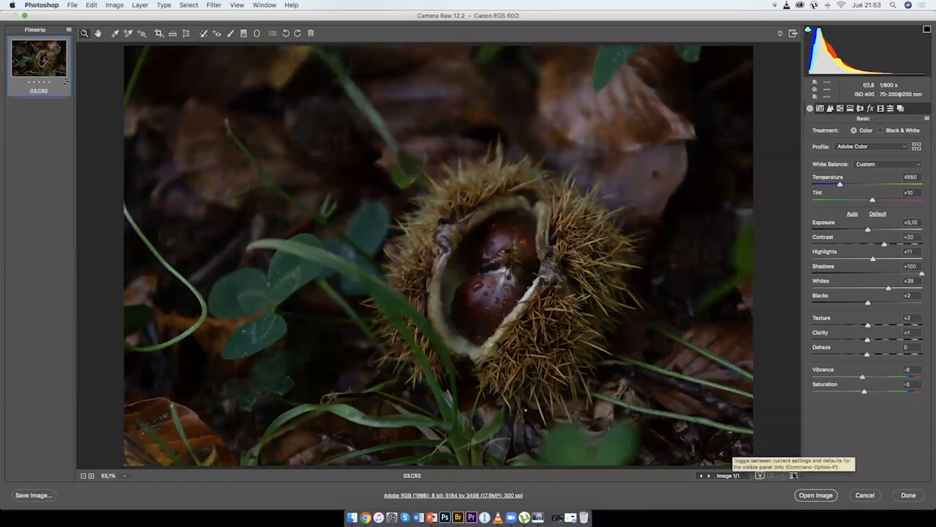
left_click(794, 475)
left_click(794, 475)
left_click(793, 475)
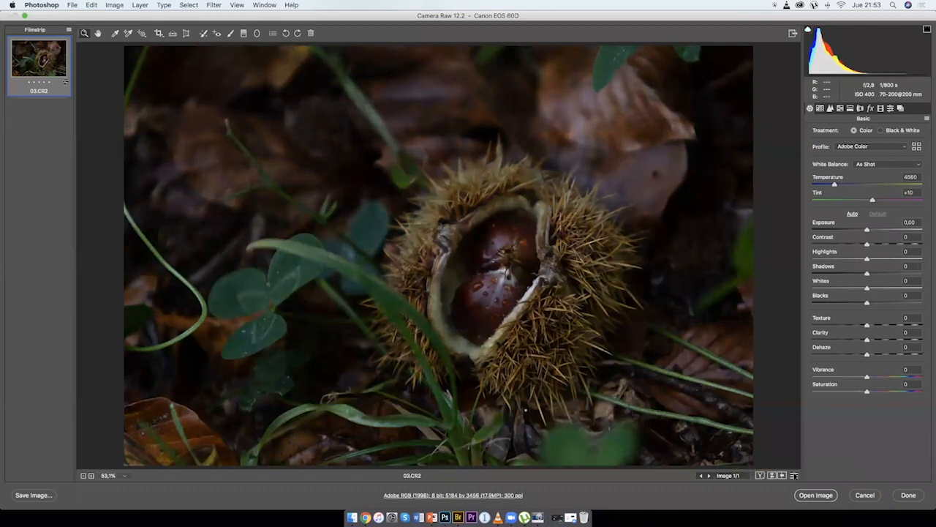
left_click(794, 475)
left_click(794, 475)
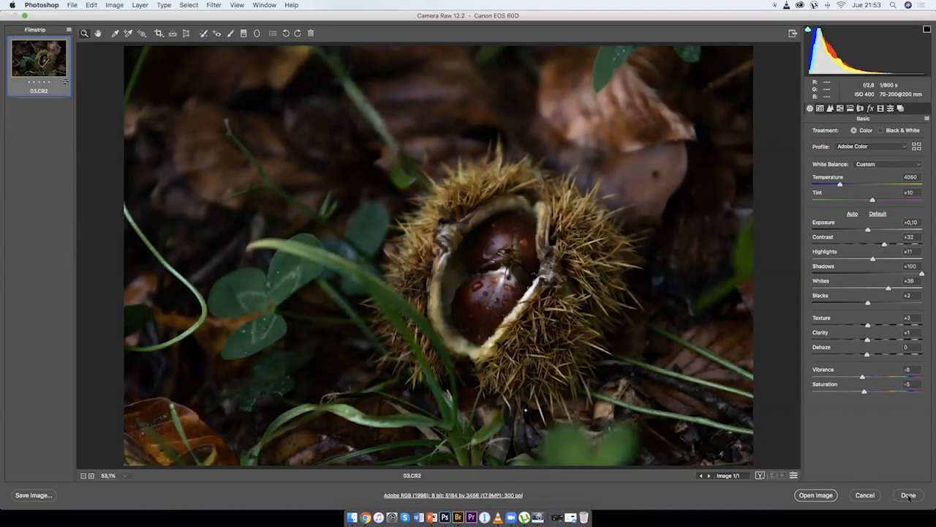
left_click(909, 495)
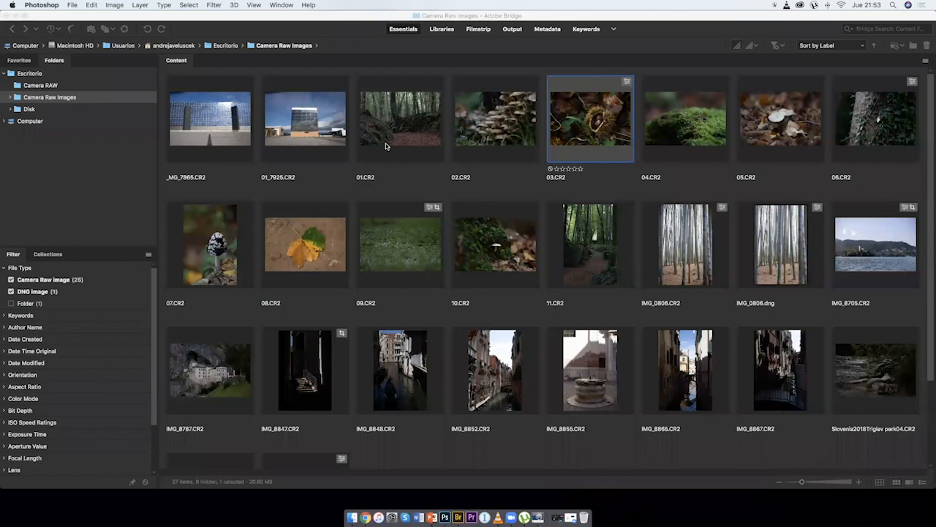
Open _MG_7865.CR2 and 01_7925.CR2 together from Bridge in Camera Raw.
left_click(227, 127)
left_click(312, 109, "super")
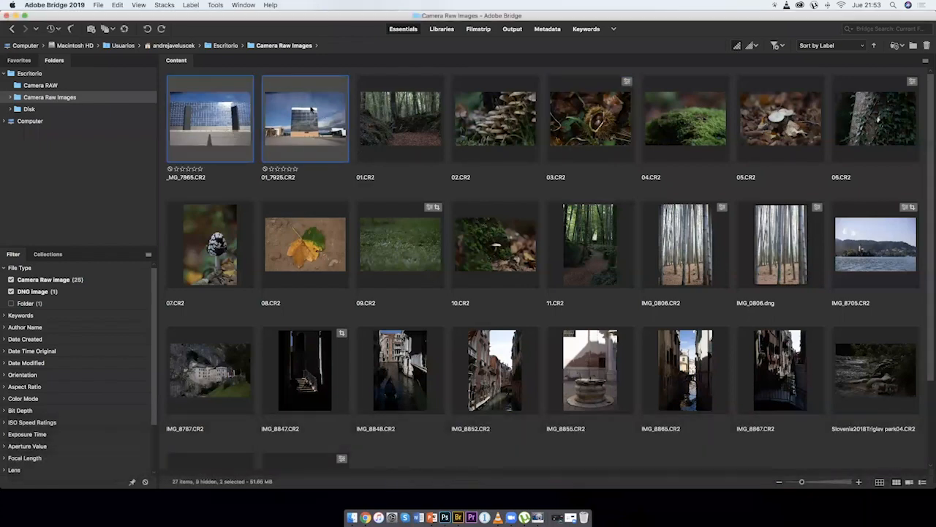
double_click(312, 110)
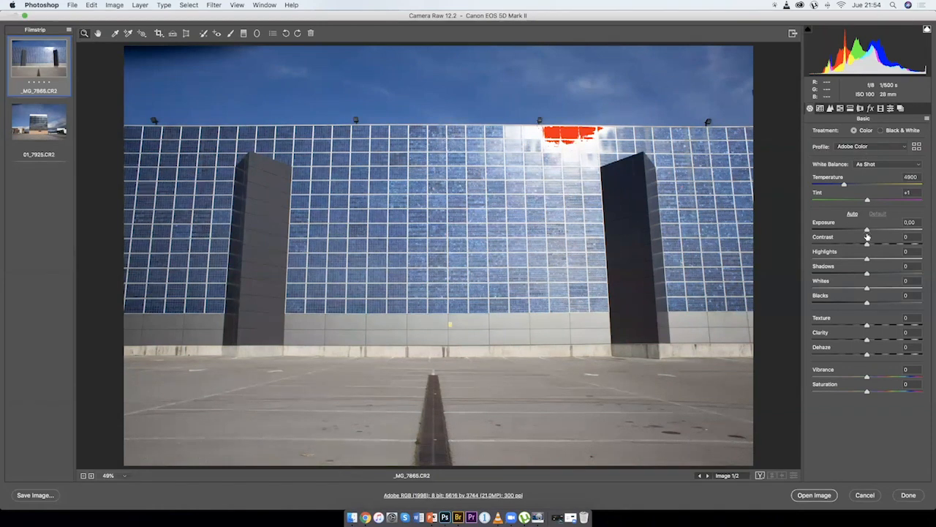
Recover the clipped areas with Exposure -0.05 and Highlights -75 on _MG_7865.CR2, and Highlights -69 on 01_7925.CR2.
left_click_drag(866, 230, 826, 260)
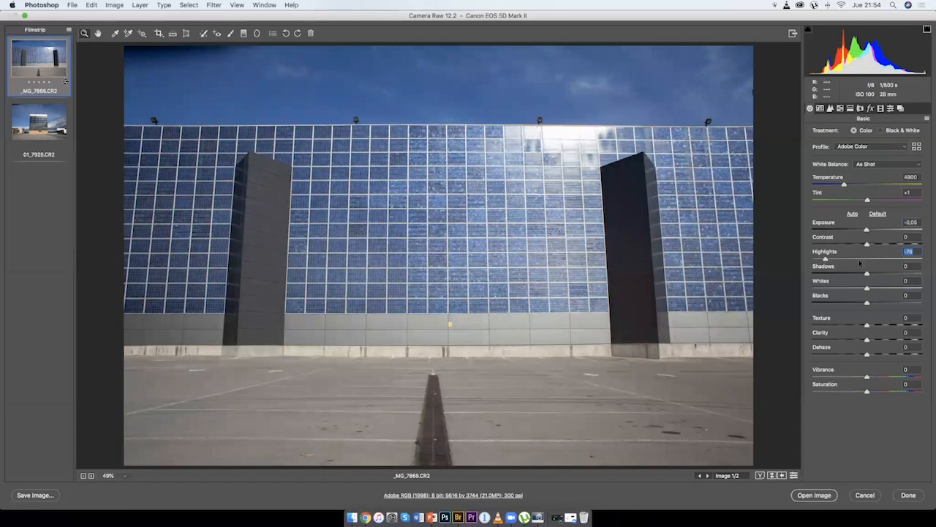
left_click(29, 117)
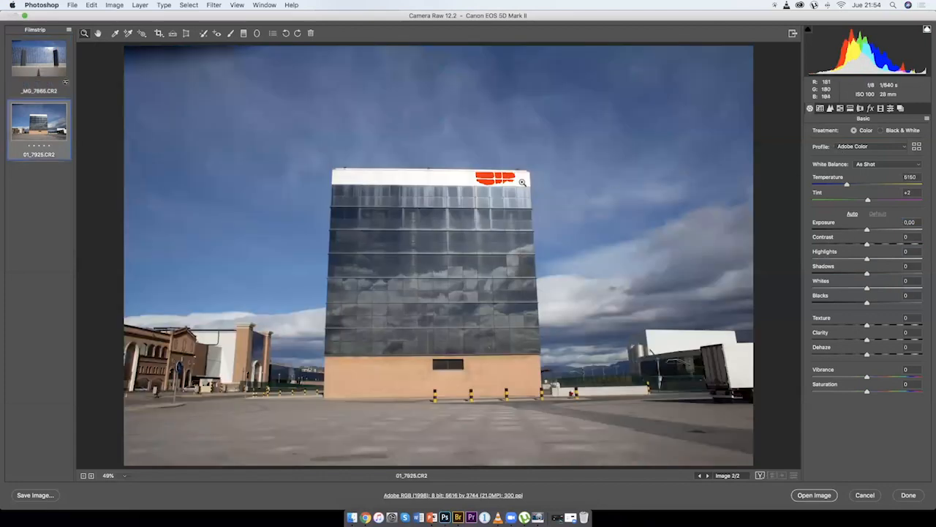
left_click_drag(847, 261, 829, 259)
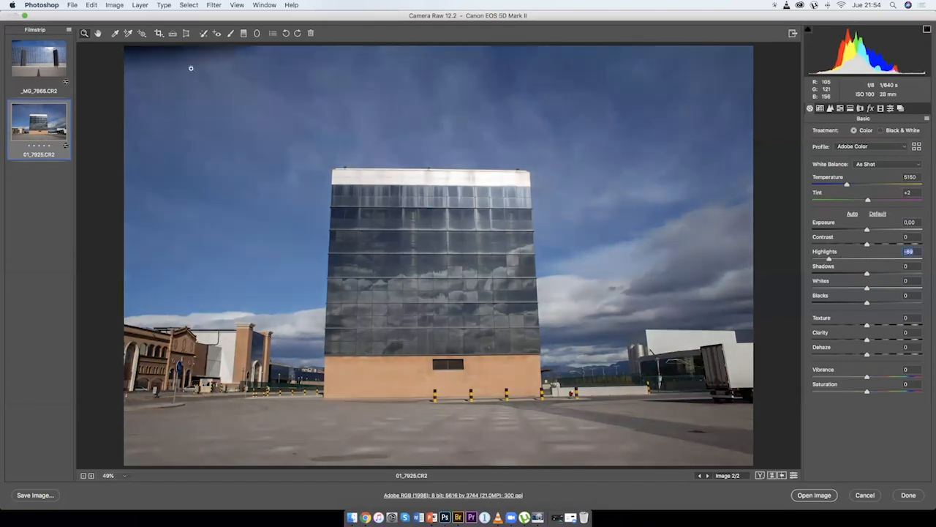
Try to straighten 01_7925.CR2 along the building's roofline, and undo the rotation.
key("a")
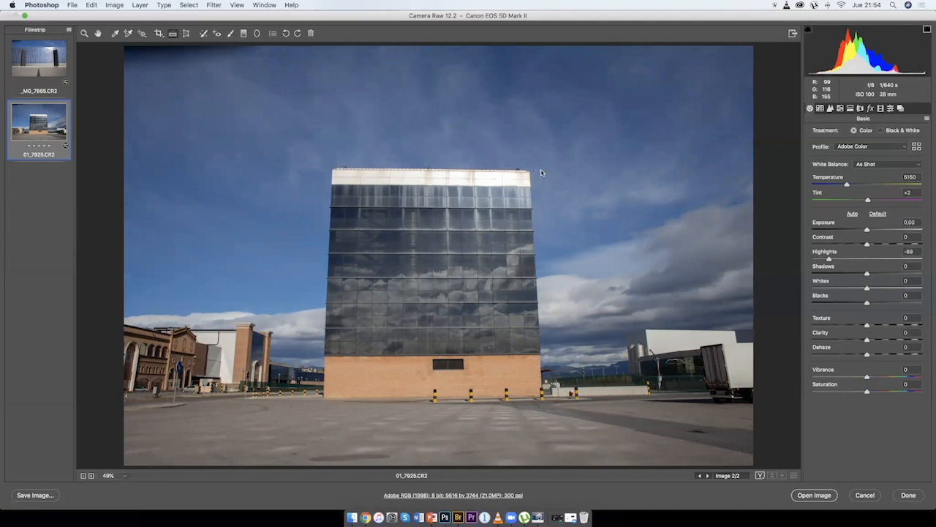
left_click_drag(541, 173, 545, 174)
key("z")
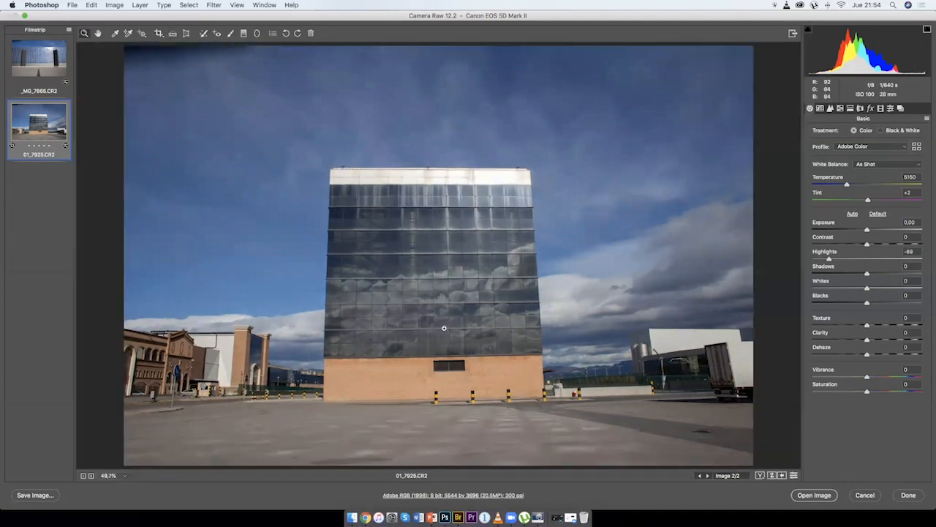
key("super+z")
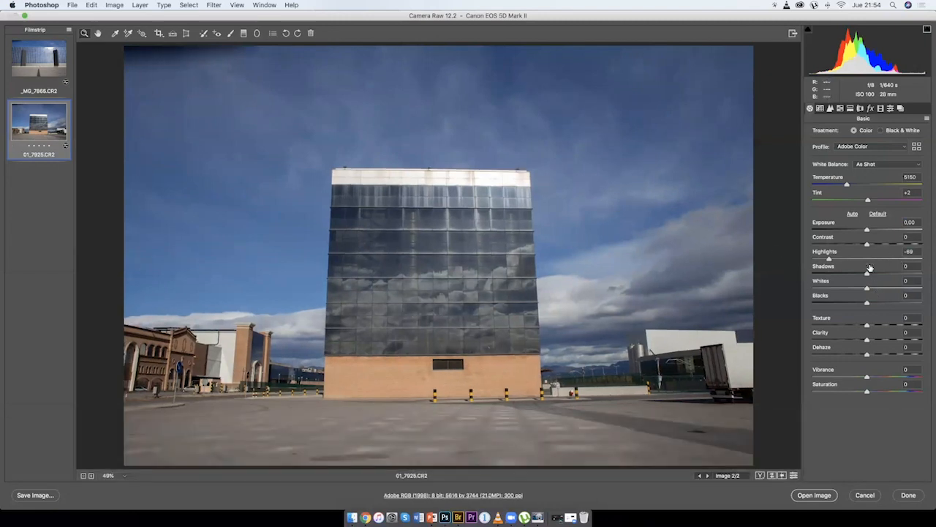
Set the Shadows of 01_7925.CR2 to +53.
mouse_move(866, 275)
left_mouse_down()
mouse_move(852, 275)
mouse_move(896, 275)
mouse_move(883, 275)
left_mouse_up()
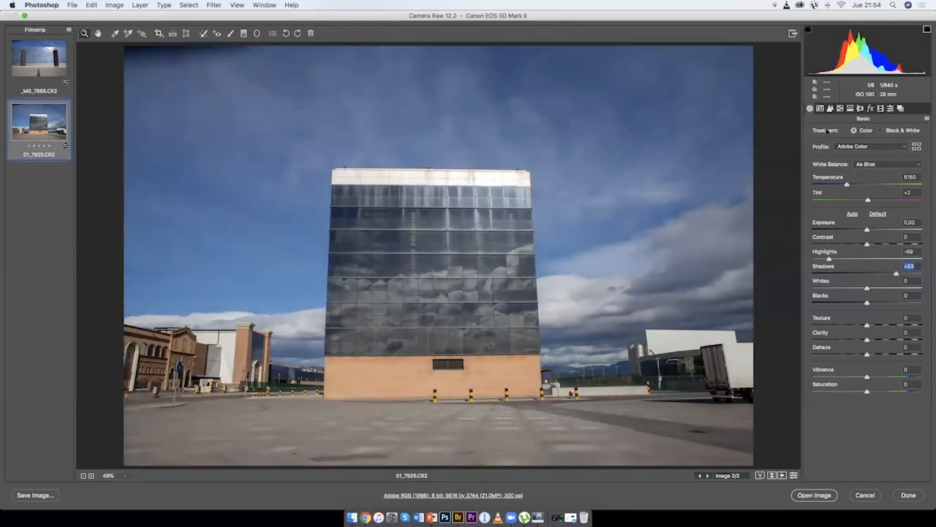
Try the Blues saturation at -100 on 01_7925.CR2, reset it to 0, and increase the Oranges saturation.
left_click(840, 109)
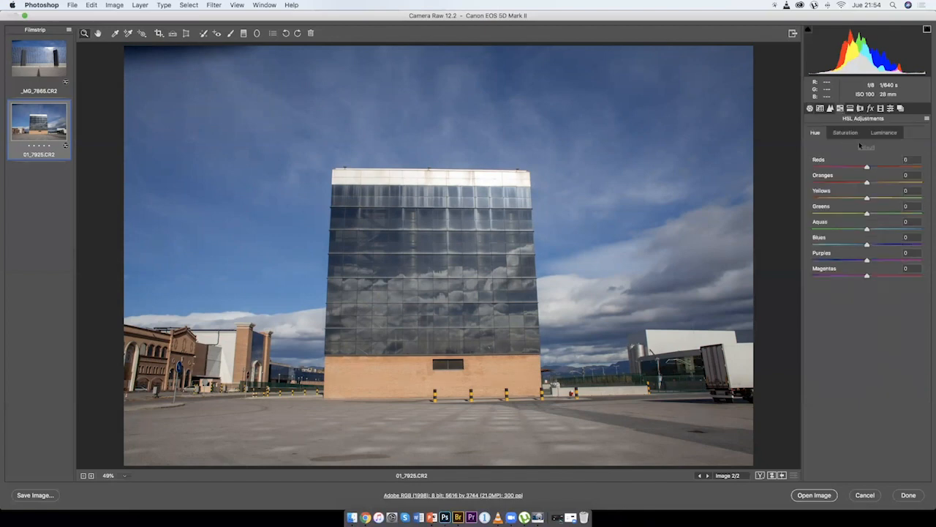
left_click(847, 132)
left_click(885, 131)
left_click(841, 134)
left_click(817, 133)
left_click(856, 133)
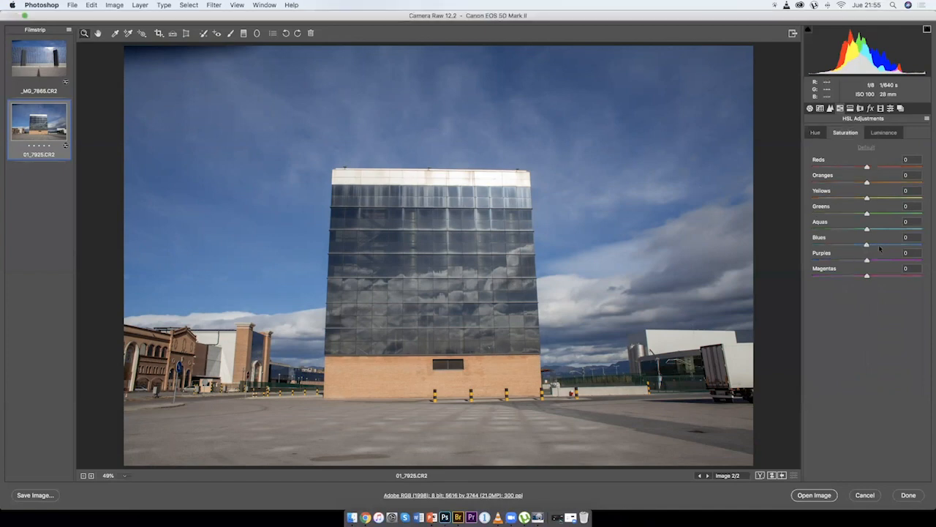
left_click_drag(880, 249, 797, 252)
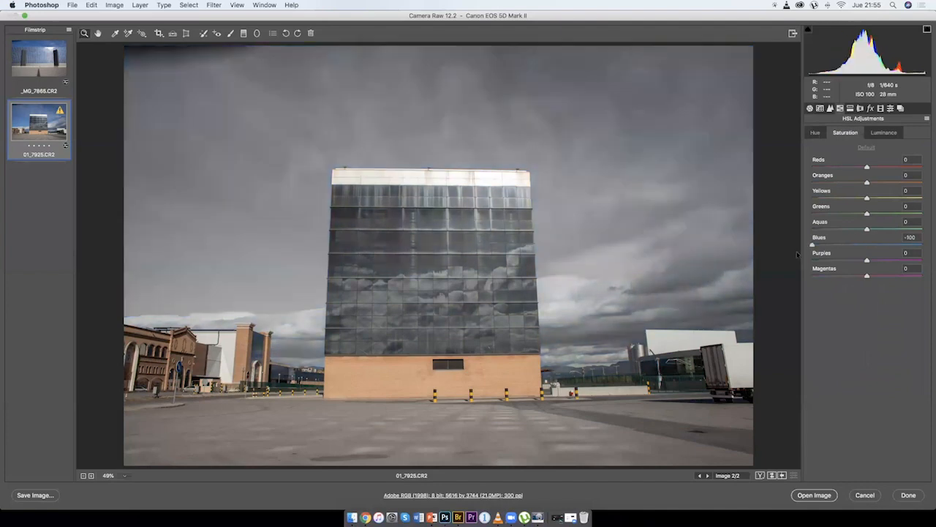
double_click(859, 244)
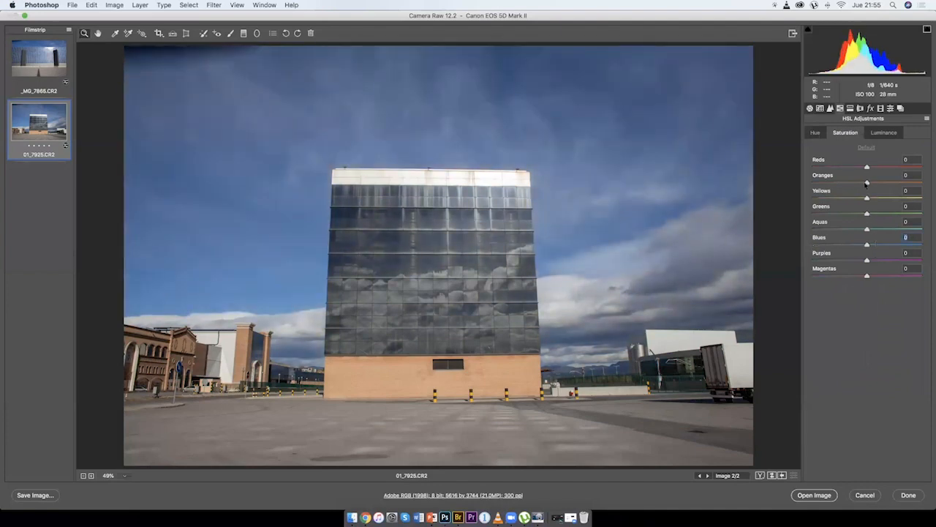
left_click(884, 182)
left_click(851, 108)
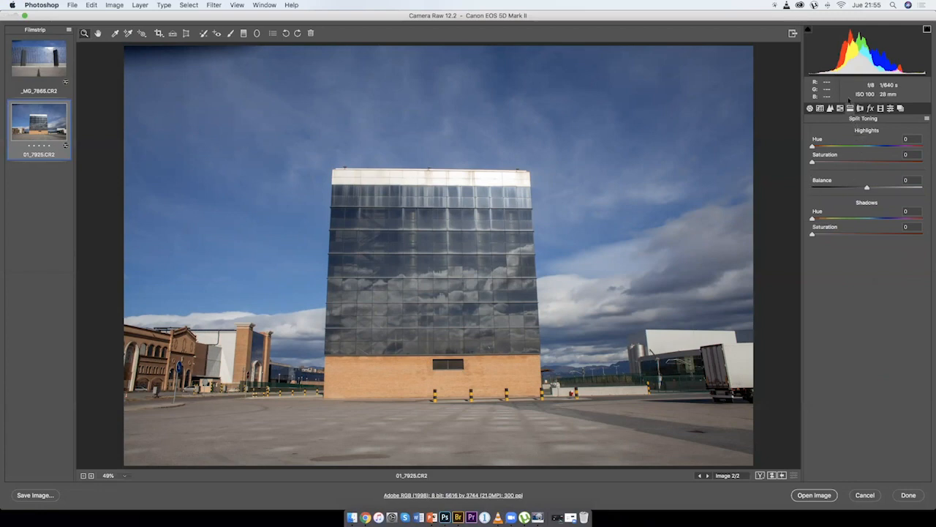
Inspect the colour fringing along the panel wall's upper edge in _MG_7865.CR2 at 300% and remove the chromatic aberration.
left_click(50, 71)
key("super+equal")
key("super+equal")
key("super+equal")
key("super+equal")
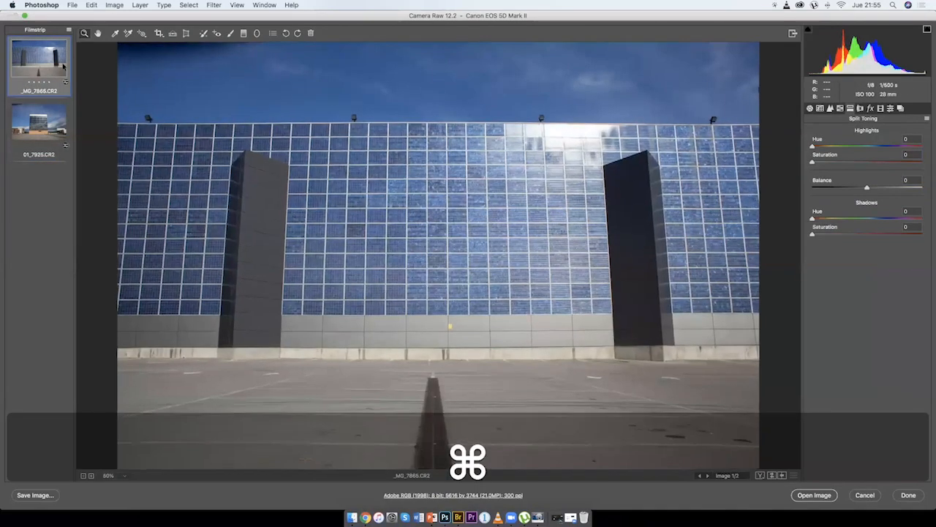
key("super+equal")
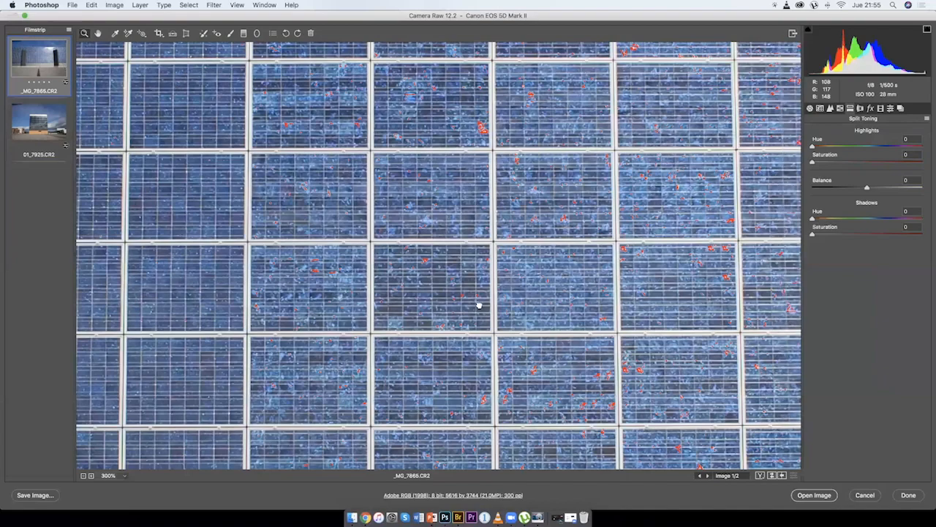
left_click_drag(465, 241, 491, 385)
left_click_drag(435, 183, 433, 349)
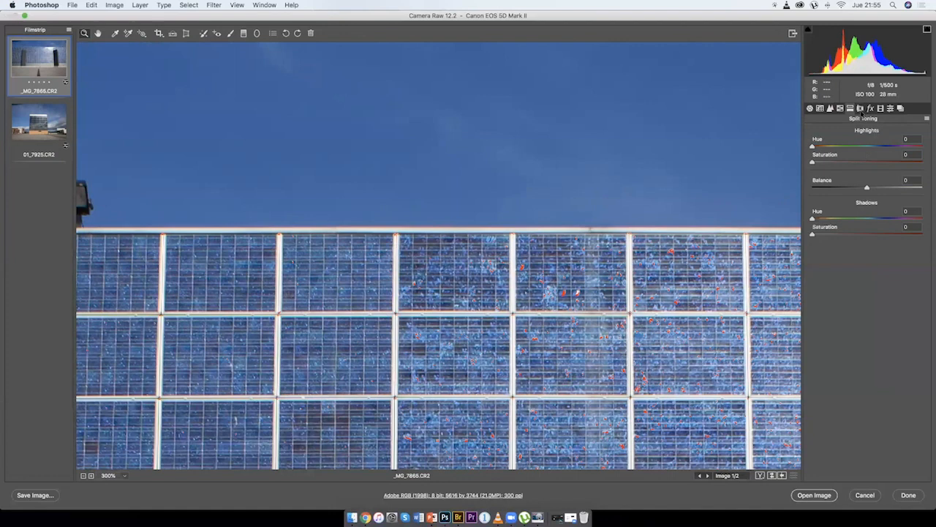
left_click(861, 108)
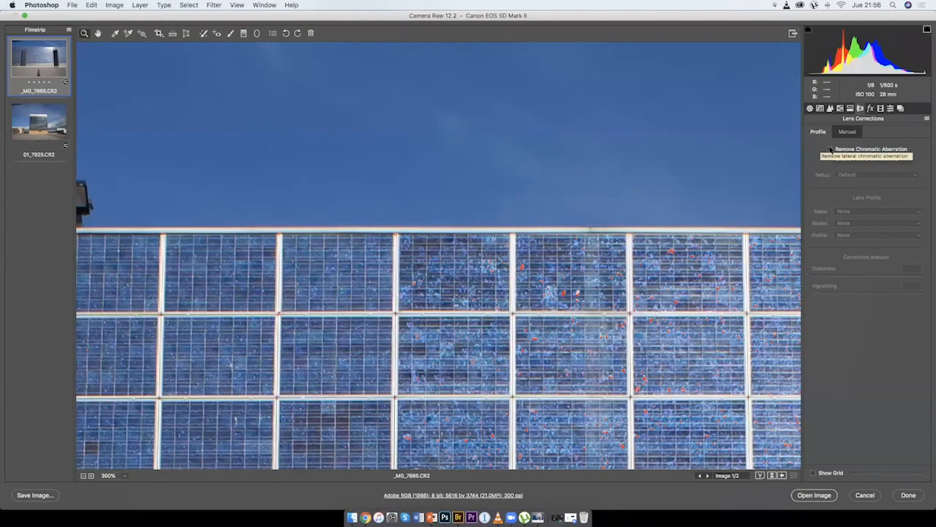
left_click(830, 149)
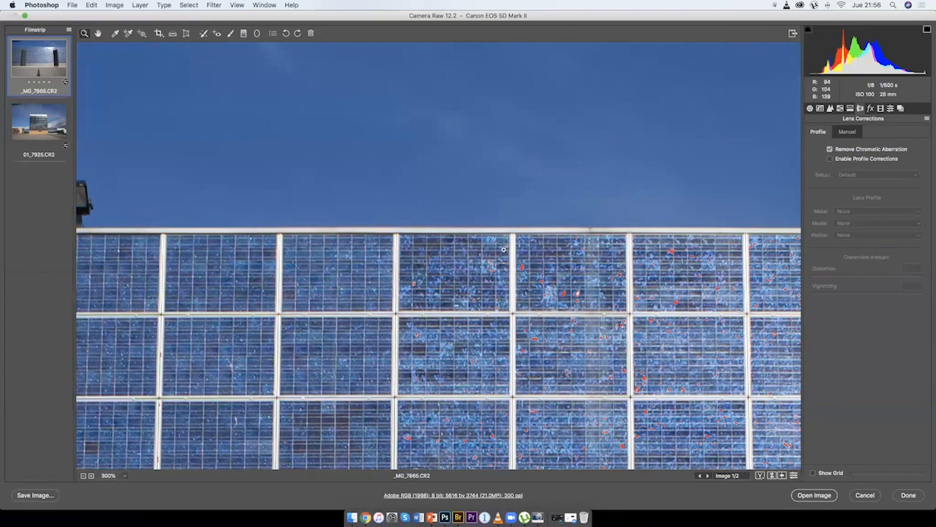
Enable the lens profile corrections for _MG_7865.CR2 and set its manual Vignetting amount to +38.
key("super+0")
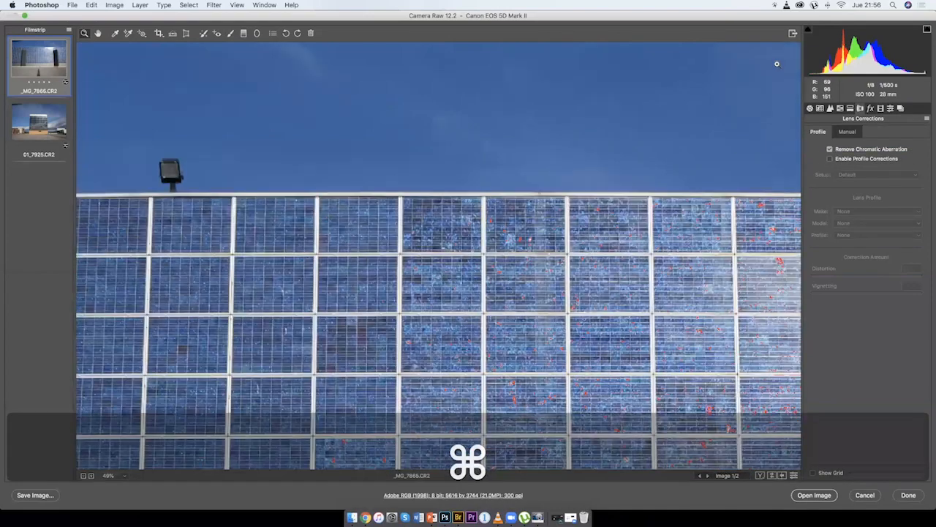
left_click(830, 159)
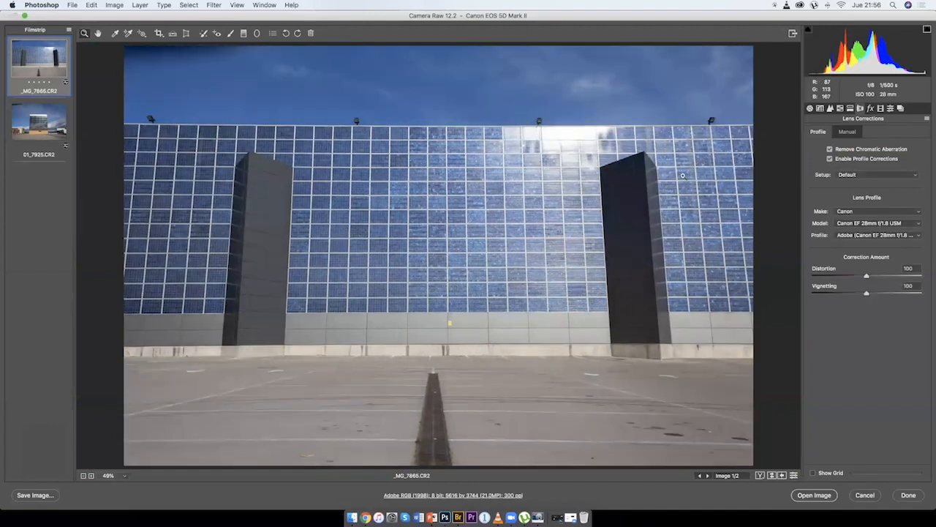
left_click(851, 133)
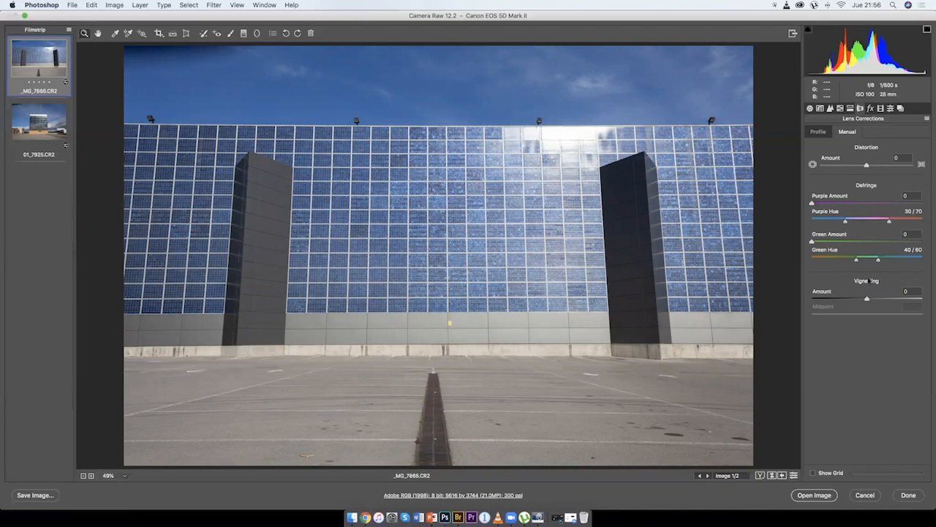
left_click_drag(879, 299, 889, 299)
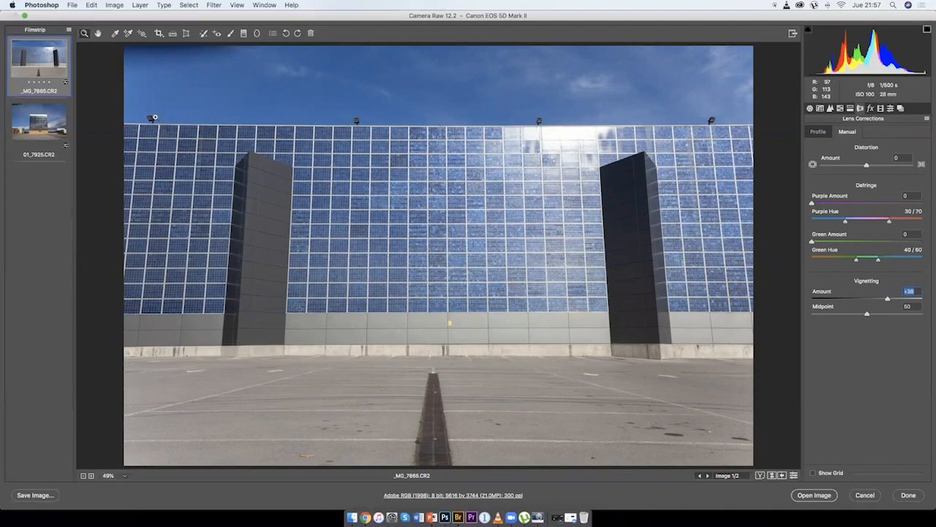
Transform 01_7925.CR2 with Vertical -19, Horizontal -4, Rotate +0.4, Aspect -1, Scale 111 and Offset X 1.0.
key("Down")
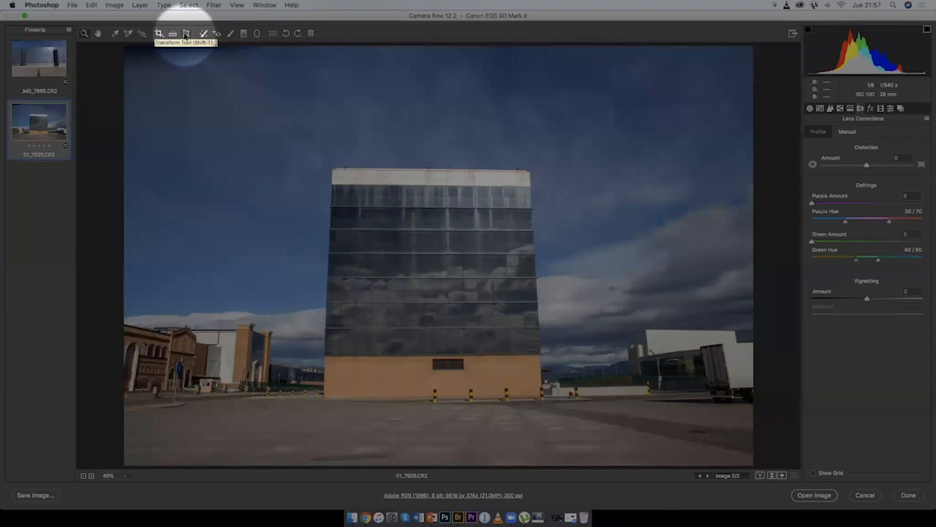
left_click(186, 34)
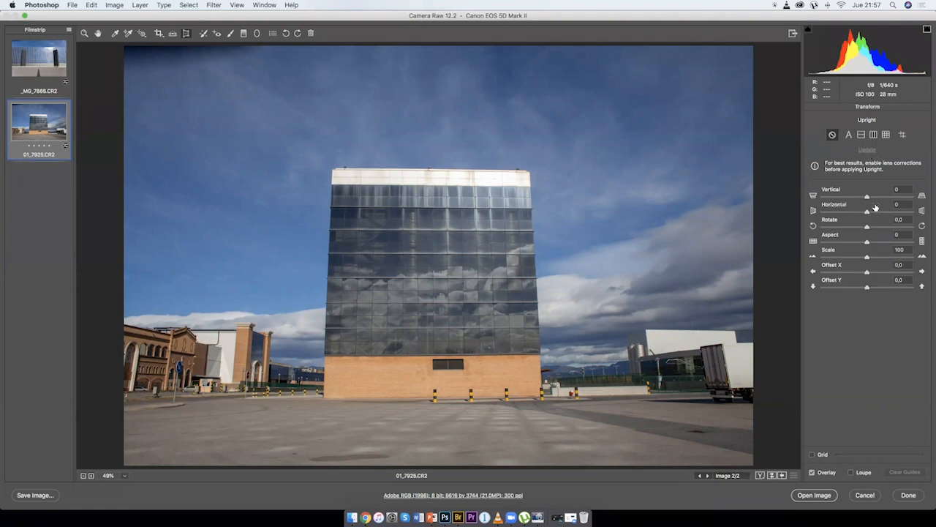
left_click_drag(867, 196, 858, 197)
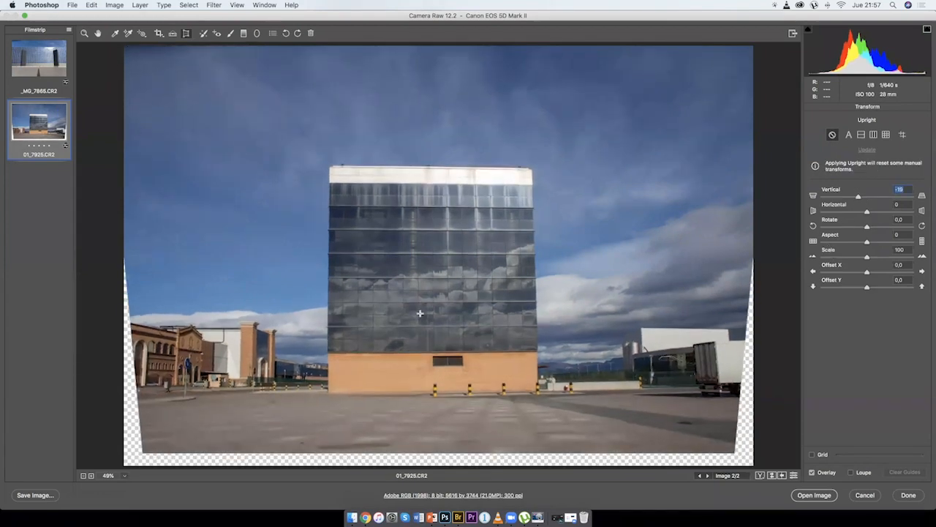
left_click_drag(862, 213, 869, 257)
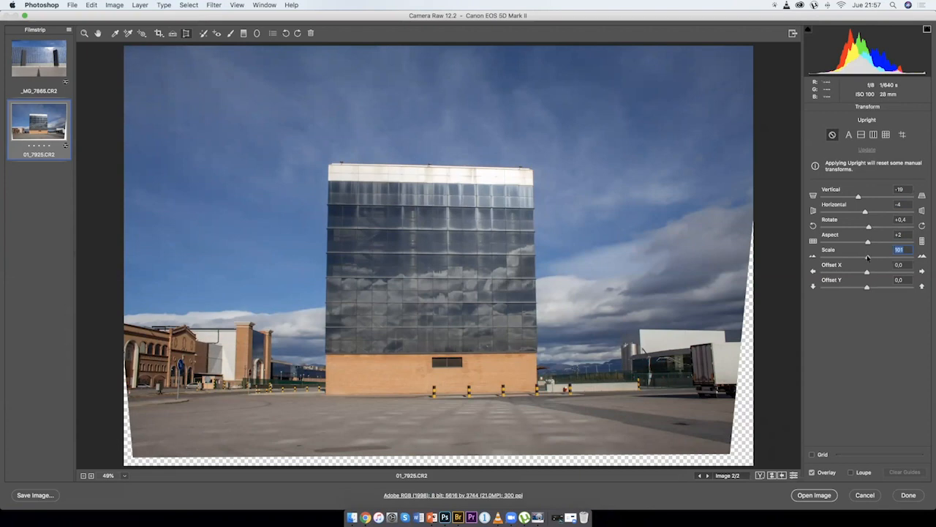
left_click_drag(869, 257, 877, 258)
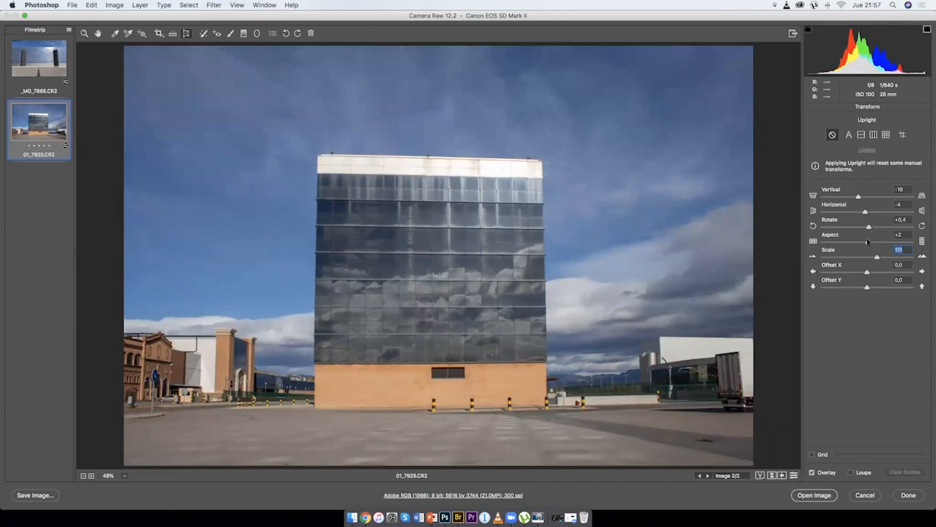
left_click_drag(867, 243, 870, 272)
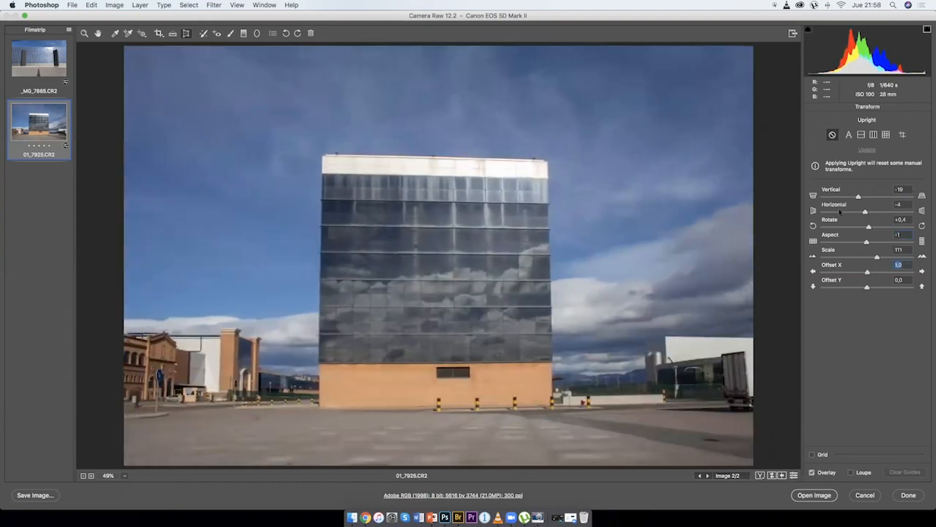
Fine-tune the perspective of 01_7925.CR2 to Vertical -23 and Rotate +0.1.
left_click_drag(858, 197, 857, 198)
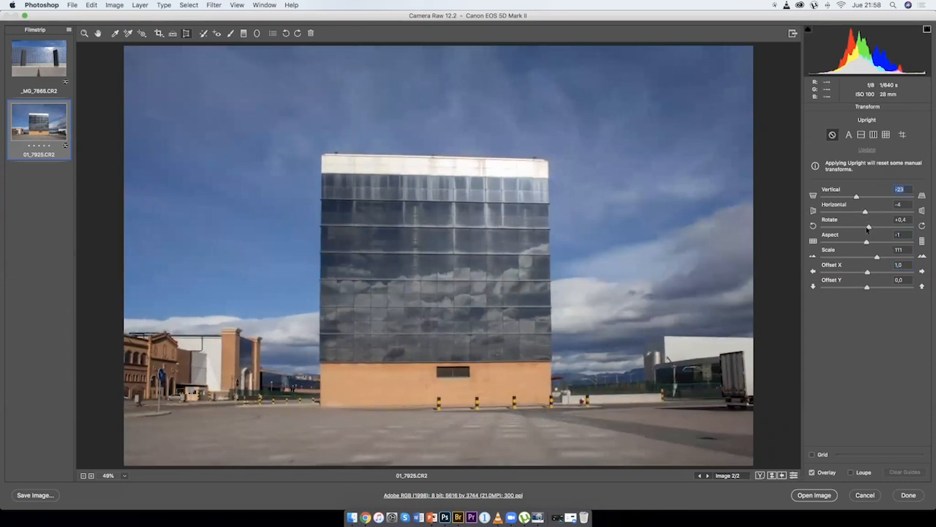
left_click_drag(869, 227, 866, 228)
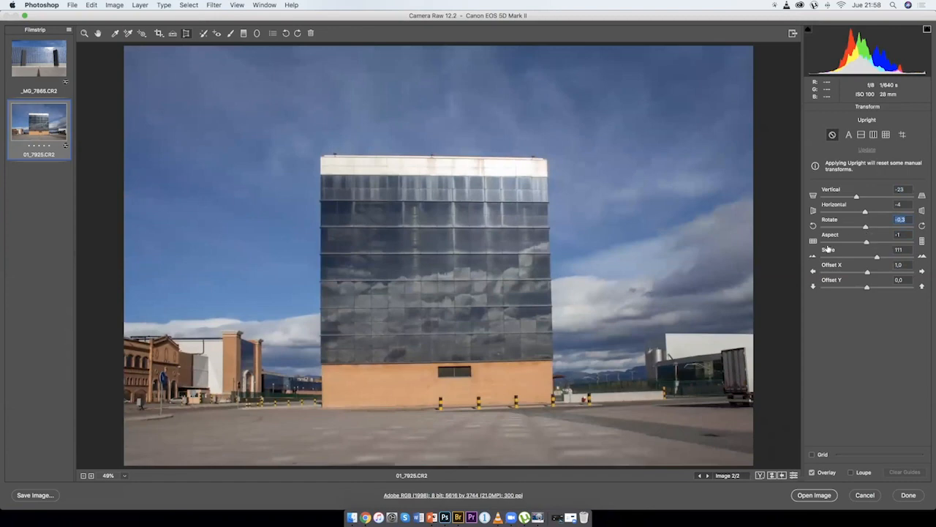
left_click_drag(867, 228, 869, 228)
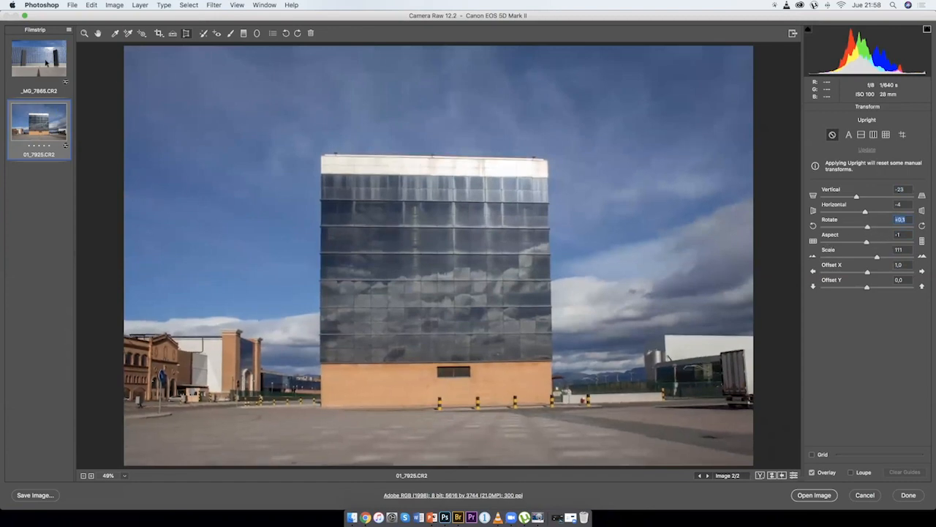
Correct the perspective of _MG_7865.CR2 with Vertical -13 and Scale 106.
left_click(41, 62)
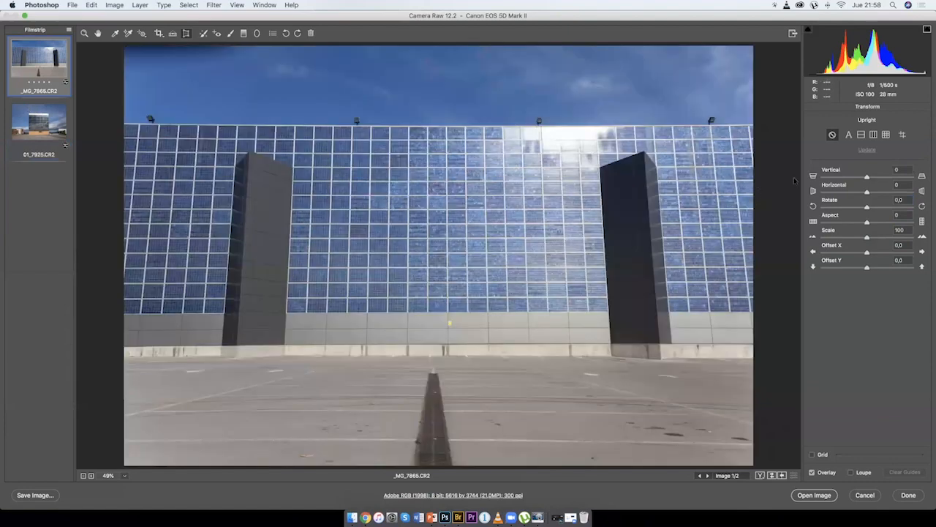
left_click_drag(866, 179, 860, 179)
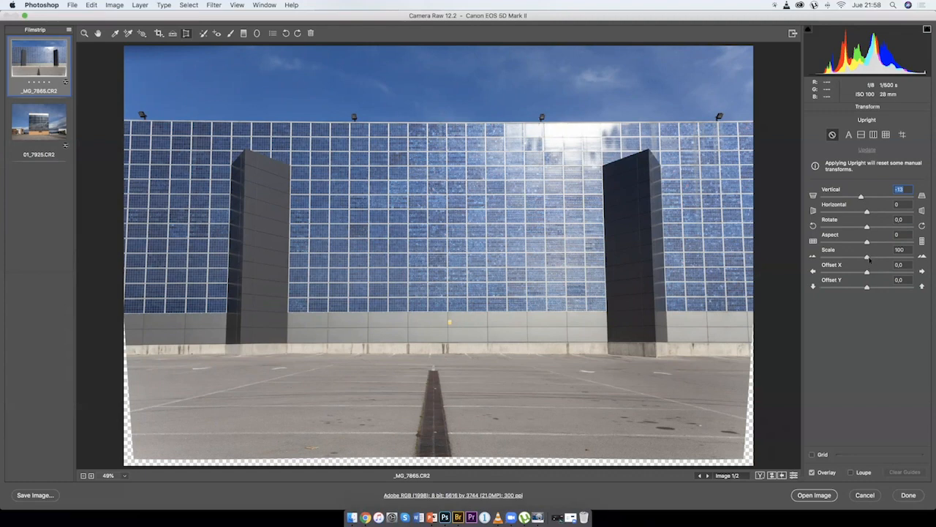
left_click_drag(867, 257, 874, 258)
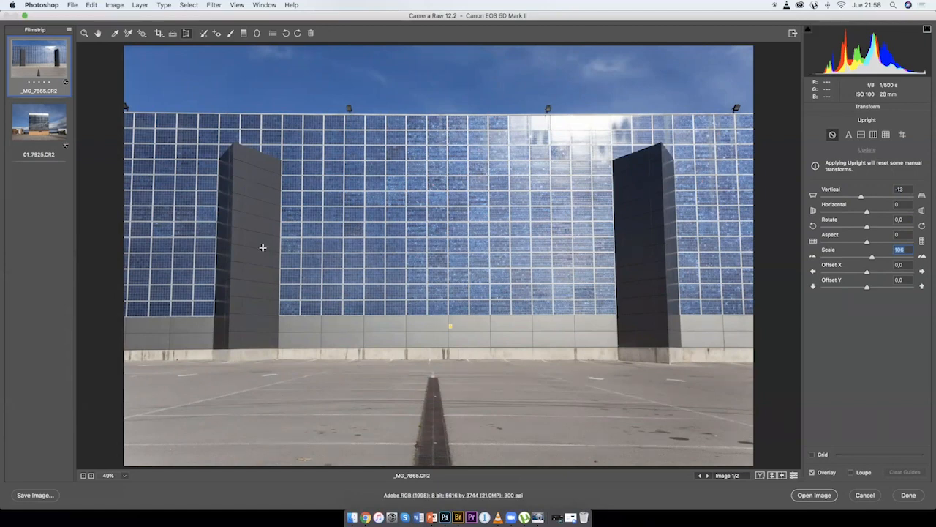
Set the save destination of both photos to a new desktop folder named Bildings, keeping Document Name as the file naming.
left_click(48, 142, "shift")
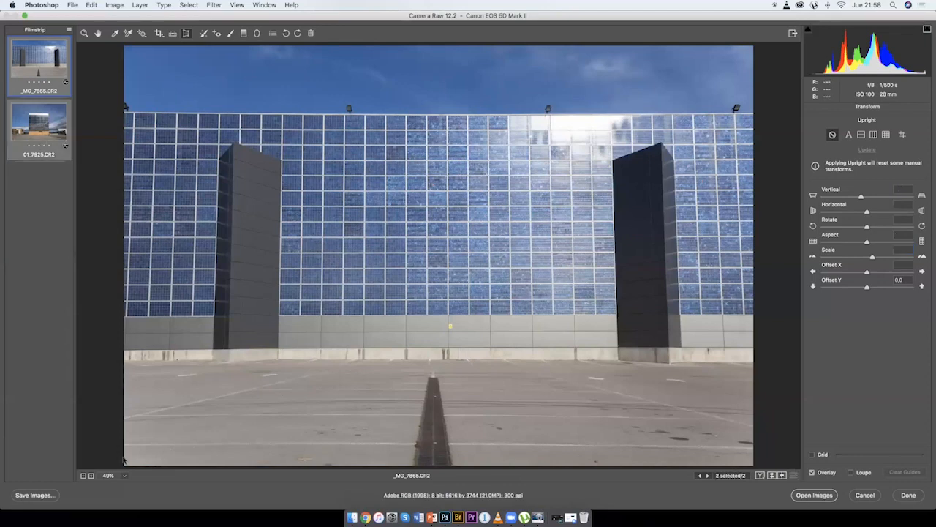
left_click(36, 495)
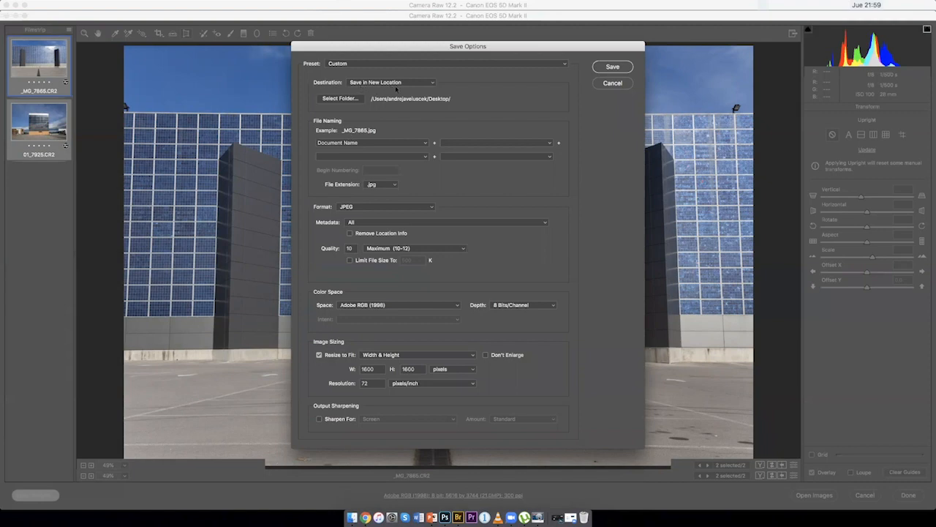
left_click(350, 101)
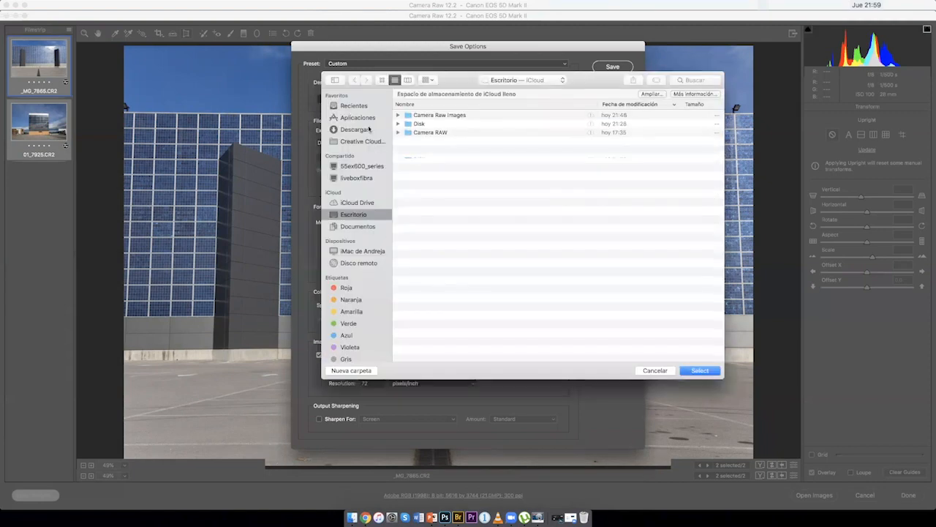
left_click(359, 370)
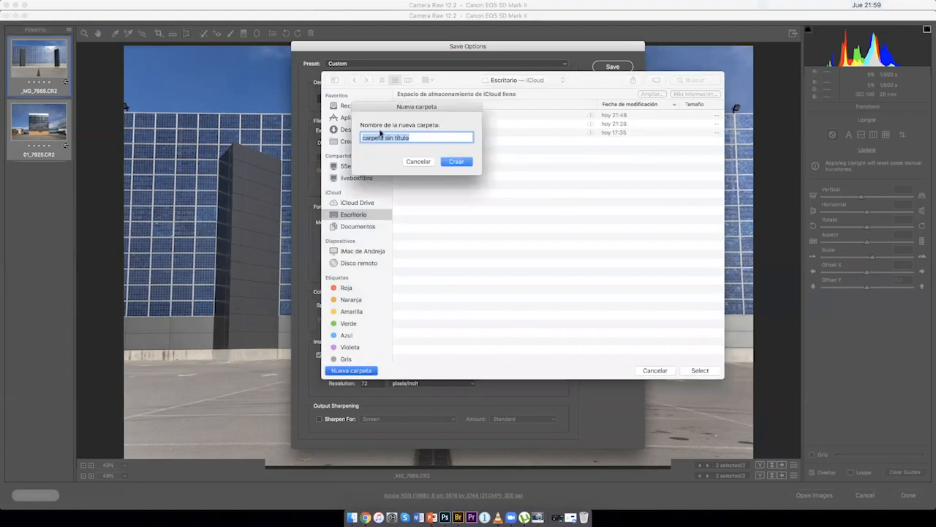
type("Bilb")
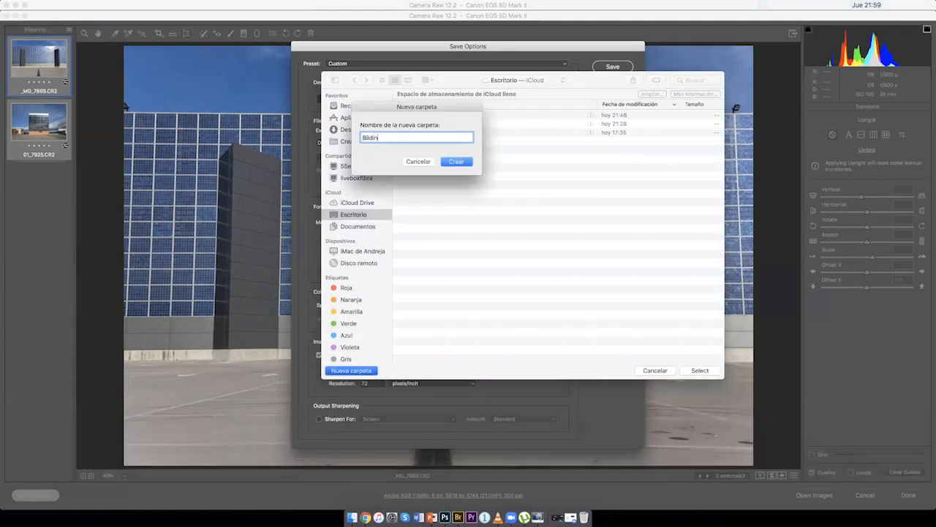
key("Return")
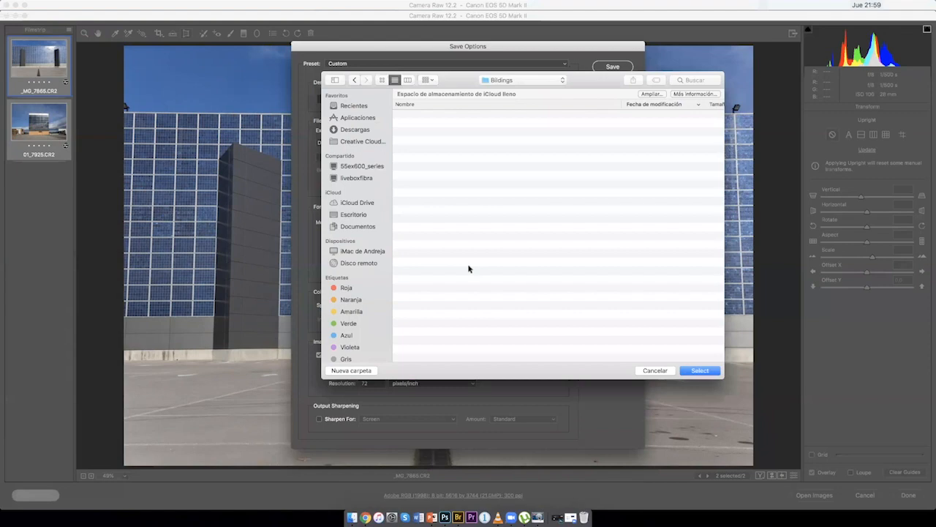
left_click(704, 371)
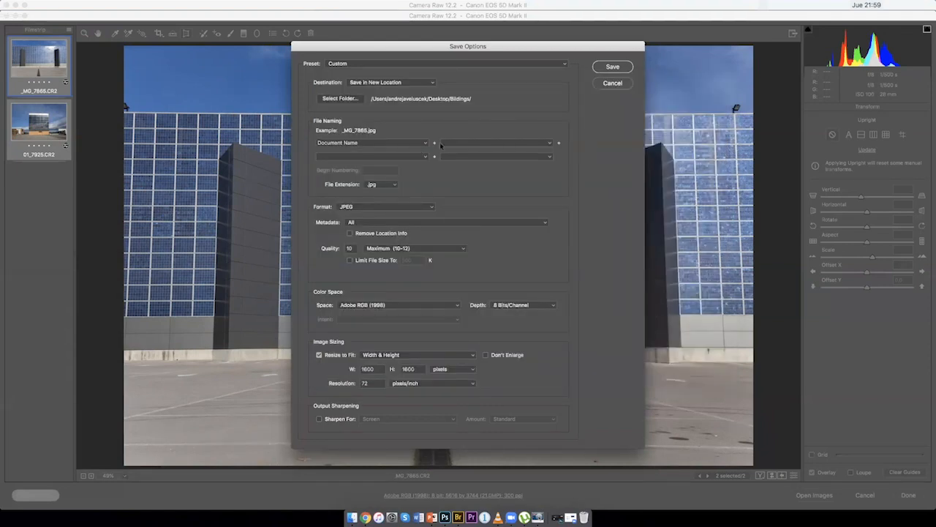
left_click(421, 145)
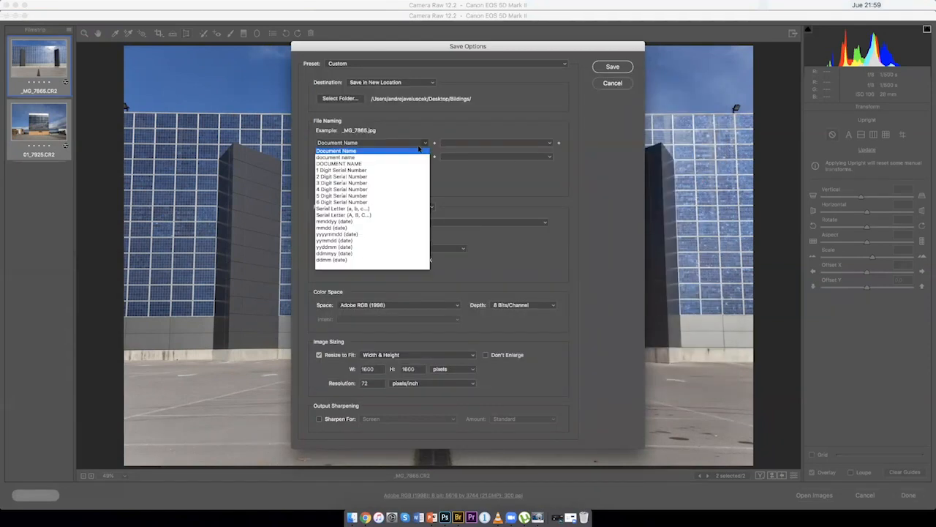
left_click(413, 144)
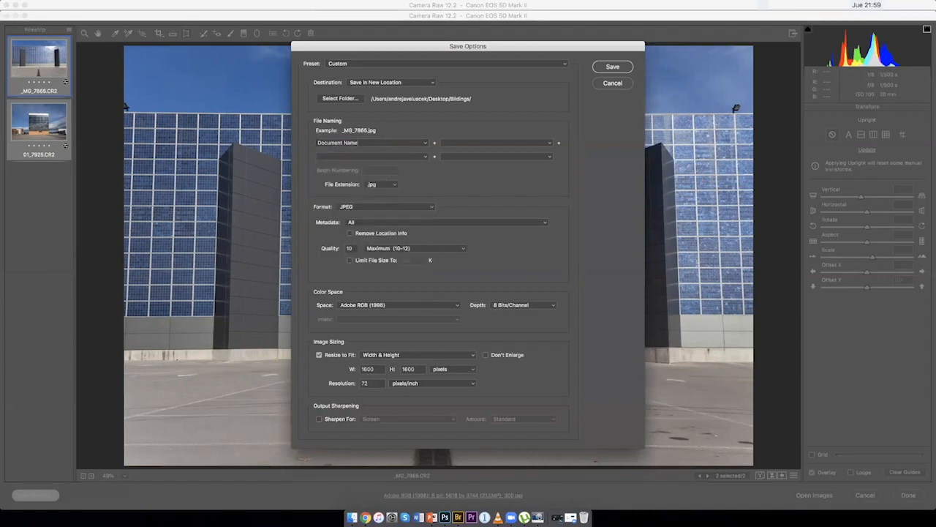
Name the output files bilding1 with the .jpg extension, save both photos as JPEGs and finish the Camera Raw session.
key("super+a")
type("bilding1")
left_click(393, 185)
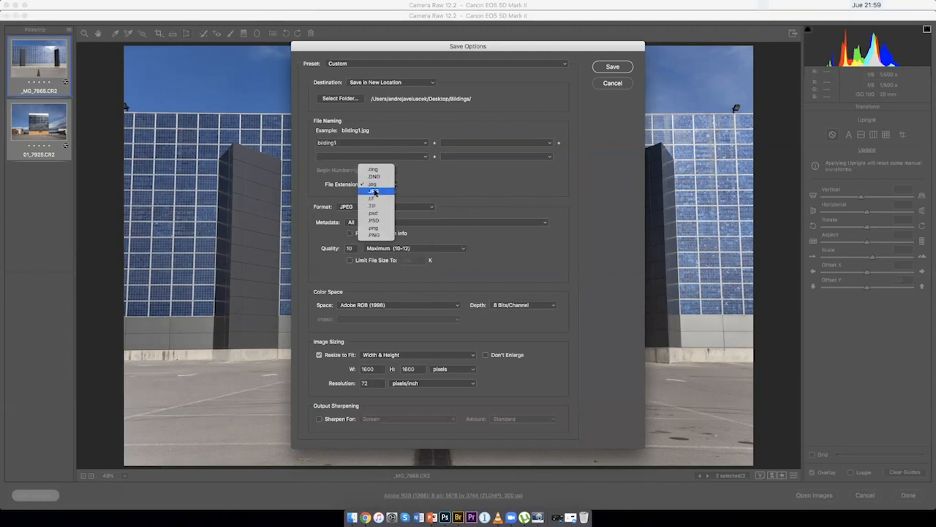
left_click(395, 186)
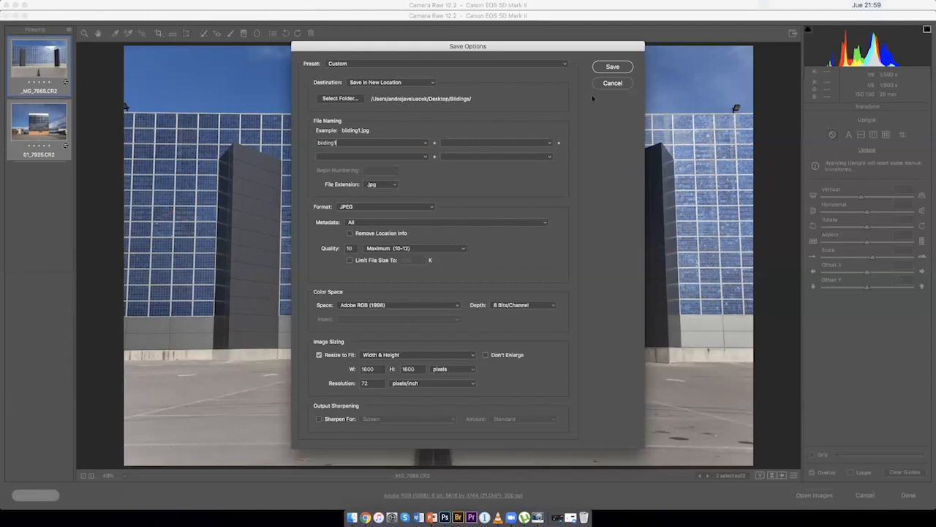
left_click(611, 66)
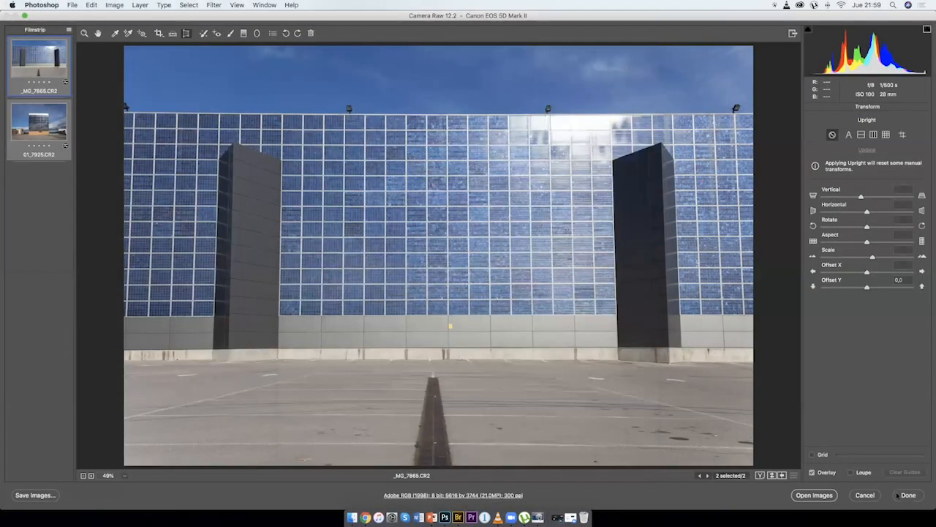
left_click(908, 495)
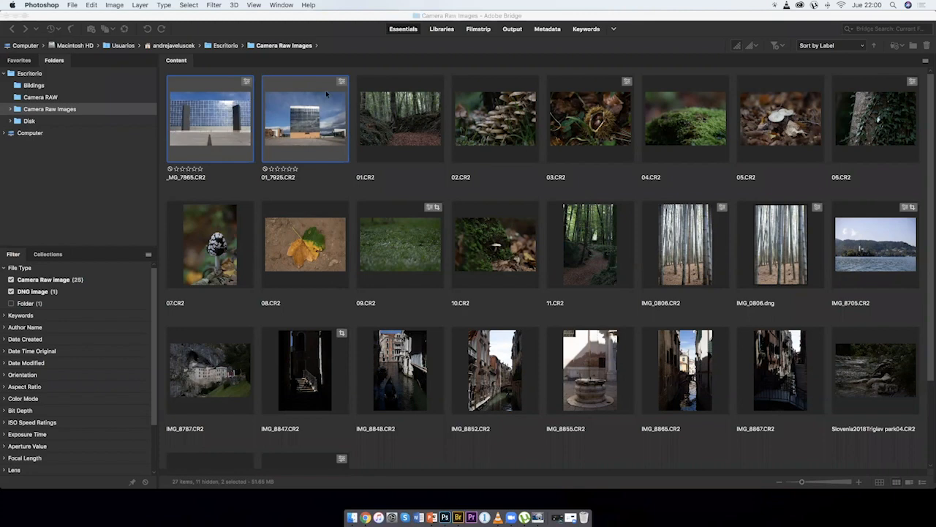
Reopen 01_7925.CR2 in Camera Raw, compare it with the default settings, inspect its Transform values and close without saving.
left_click(313, 136)
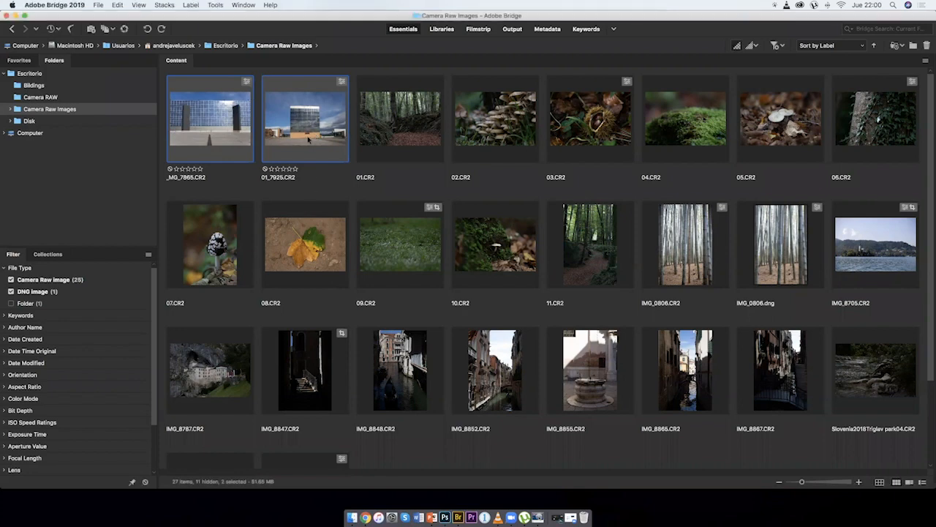
left_click(310, 137)
double_click(305, 134)
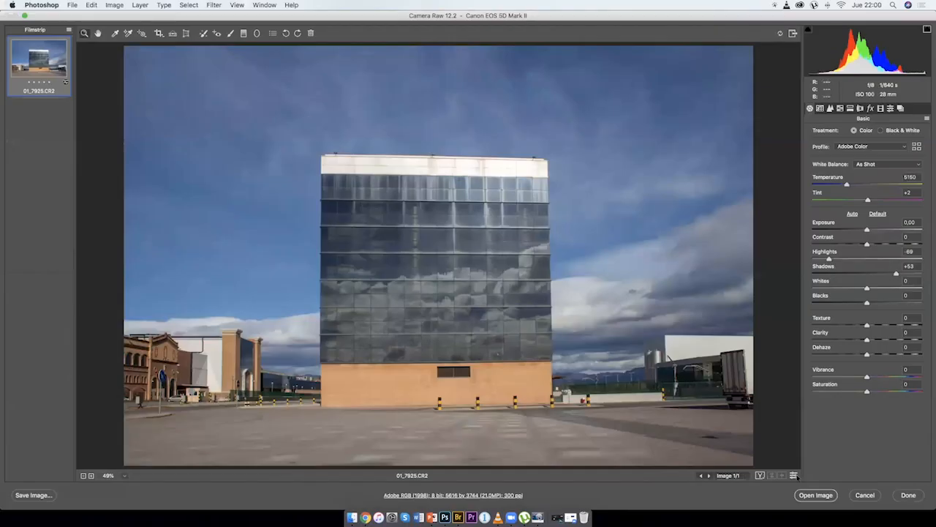
left_click(796, 474)
left_click(796, 474)
left_click(796, 475)
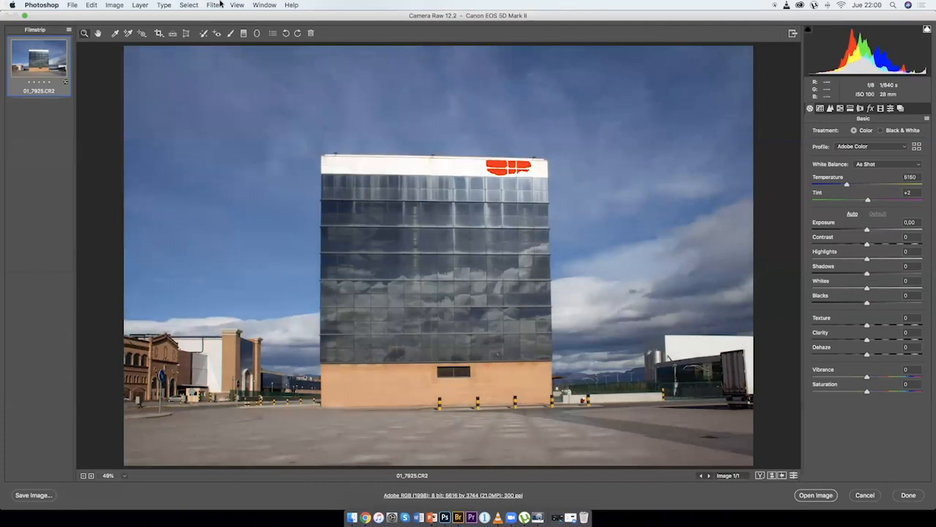
left_click(187, 33)
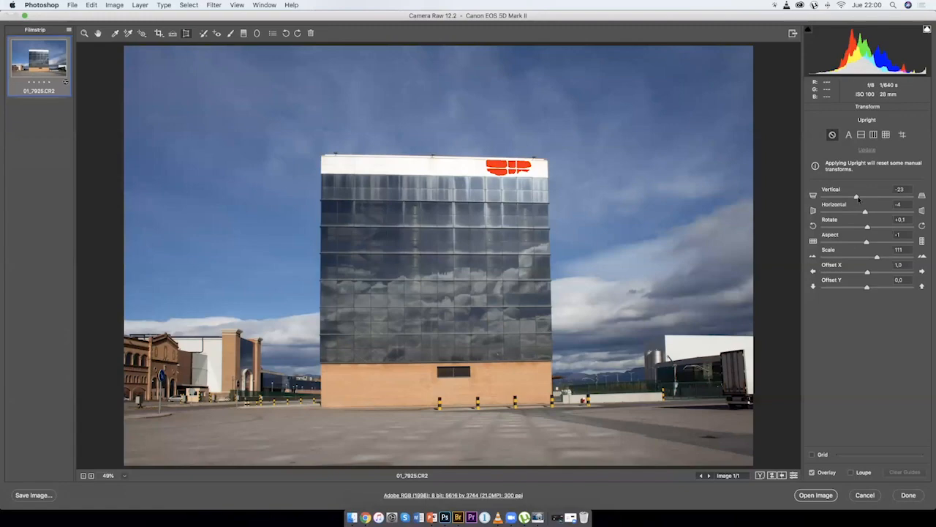
left_click_drag(858, 196, 869, 211)
left_click(864, 495)
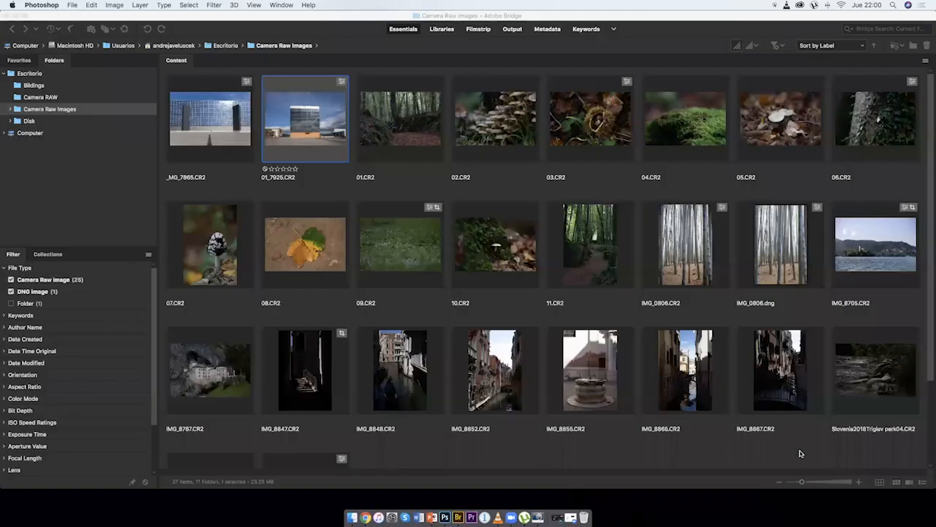
Switch to Finder, open the Bildings folder on the desktop and preview both exported JPEGs.
left_click(351, 517)
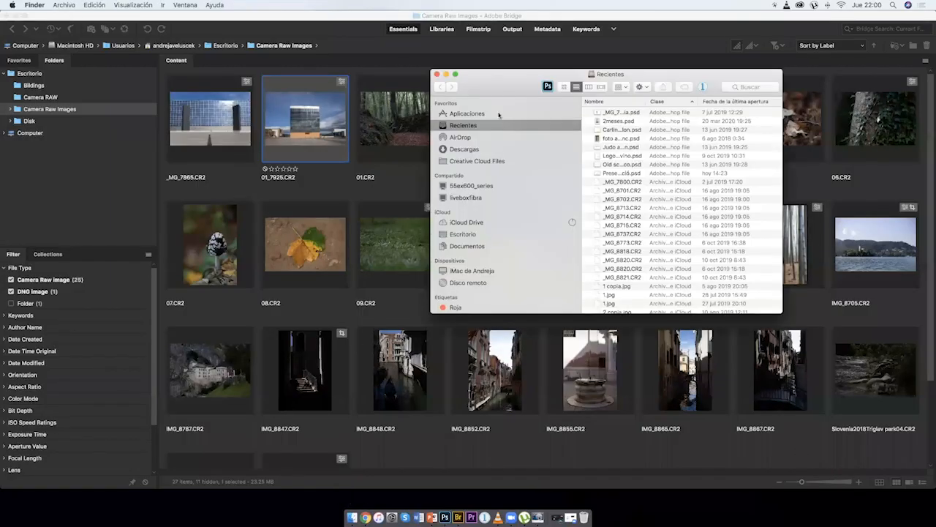
left_click(467, 232)
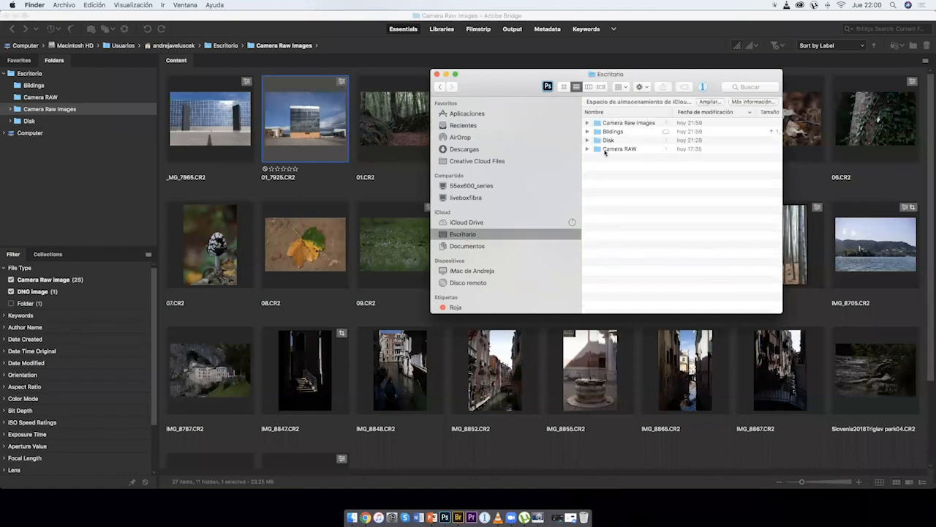
double_click(613, 132)
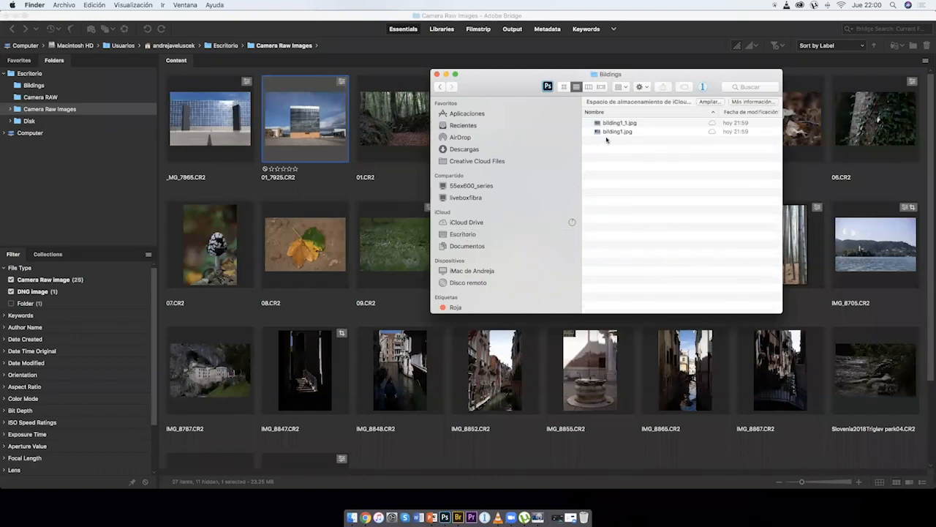
left_click(613, 123)
key("space")
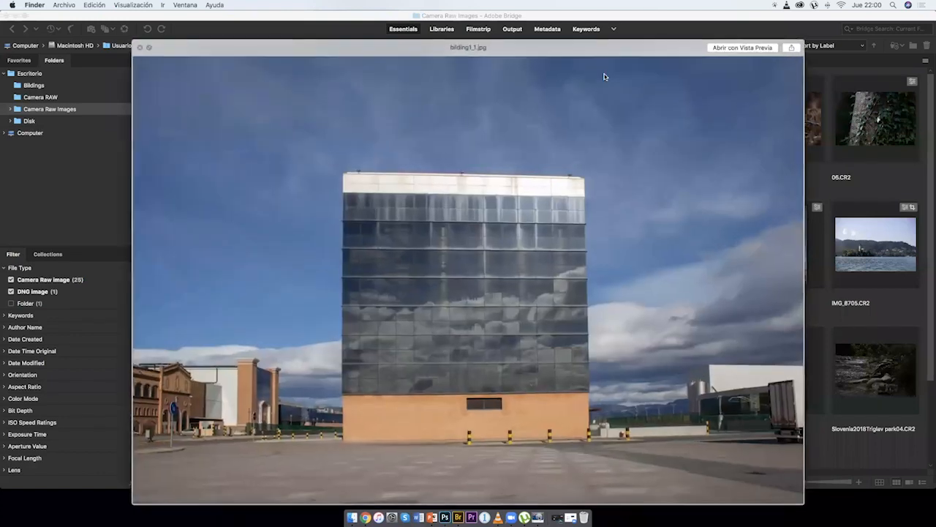
key("Down")
key("space")
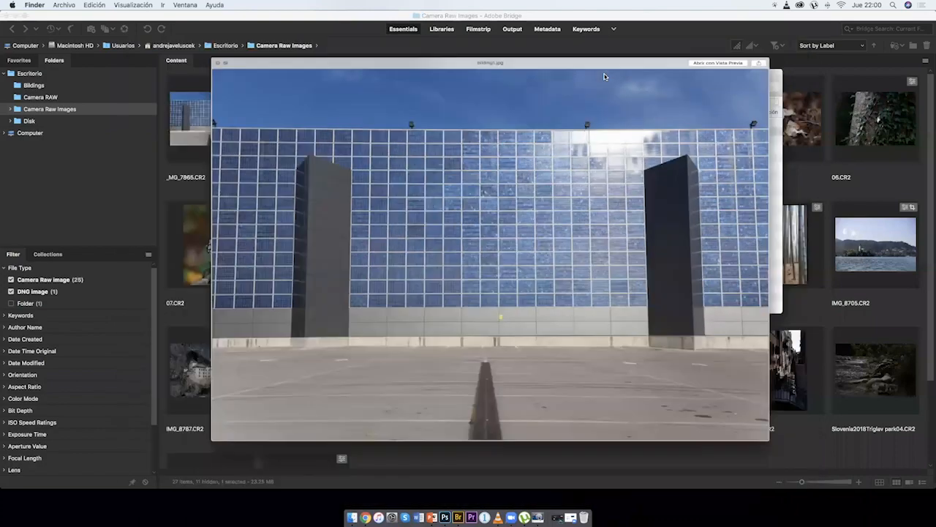
left_click(437, 76)
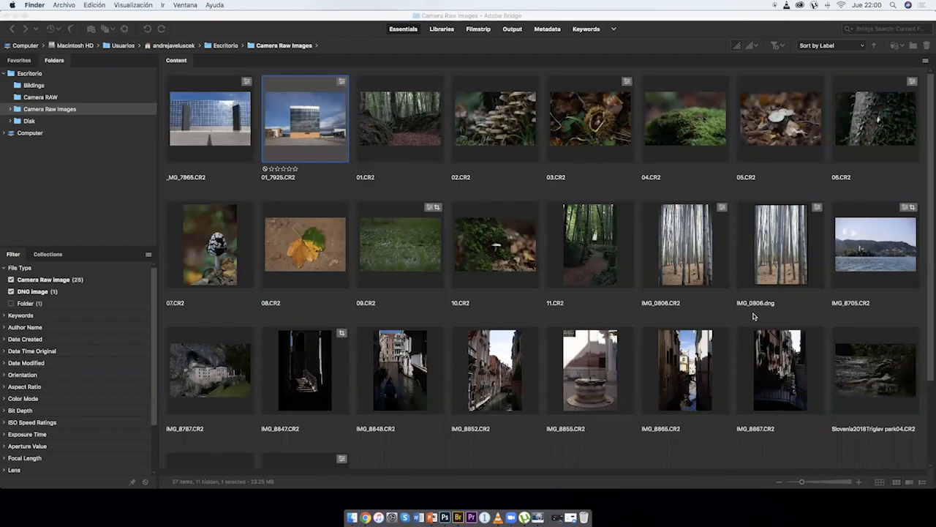
Find the mushroom photo 05.CR2 in the Camera Raw Images folder in Bridge and open it in Camera Raw.
left_click_drag(931, 313, 923, 352)
scroll(923, 352, "down", 2)
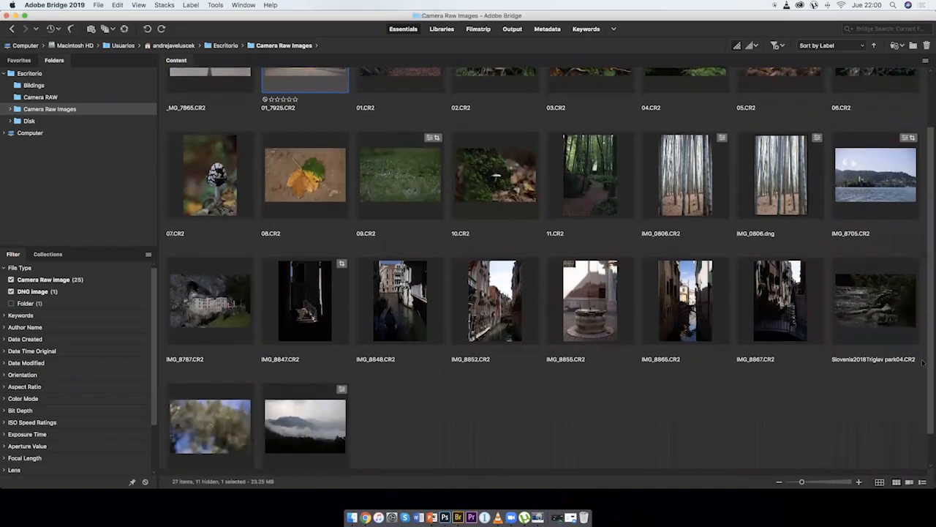
left_click(212, 428)
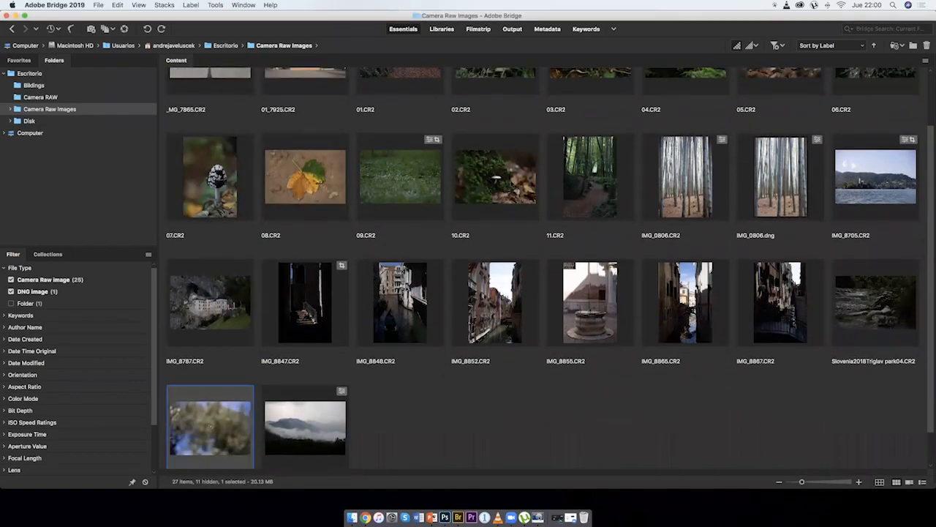
left_click(495, 179)
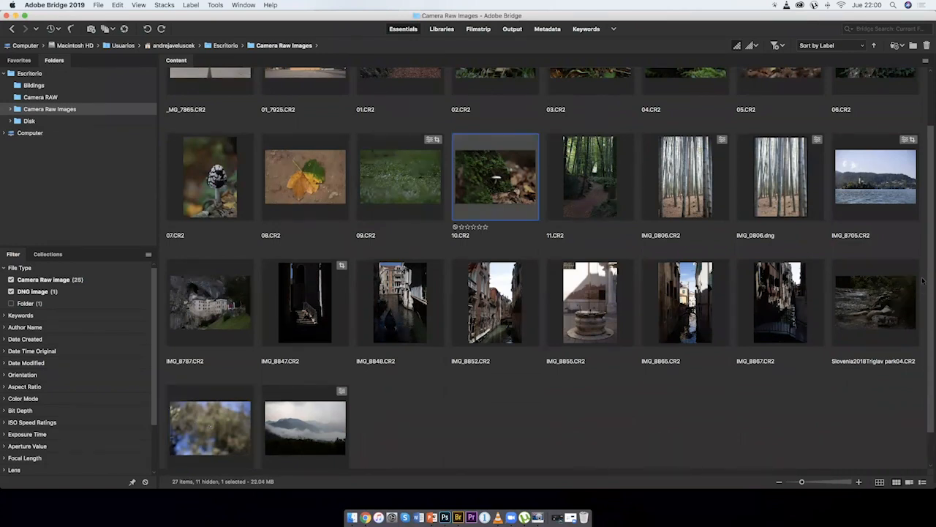
scroll(908, 241, "up", 5)
left_click(771, 126)
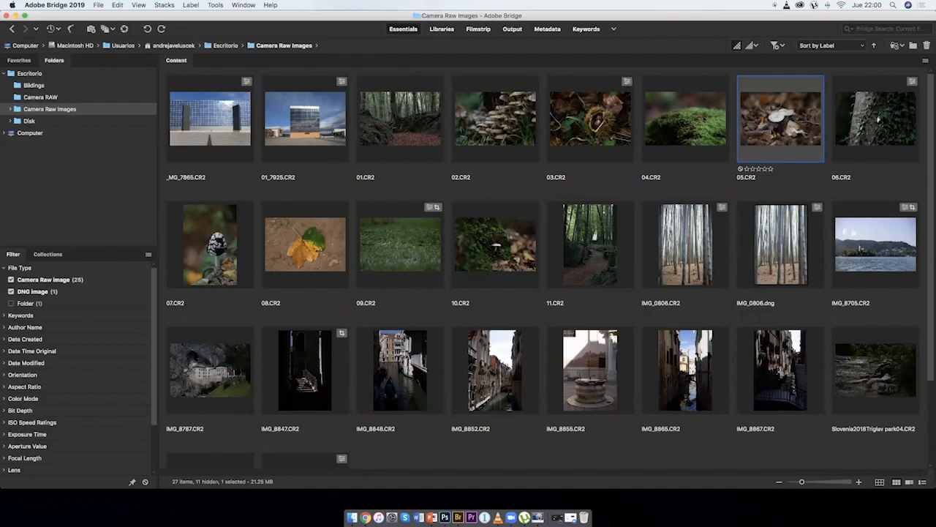
double_click(773, 130)
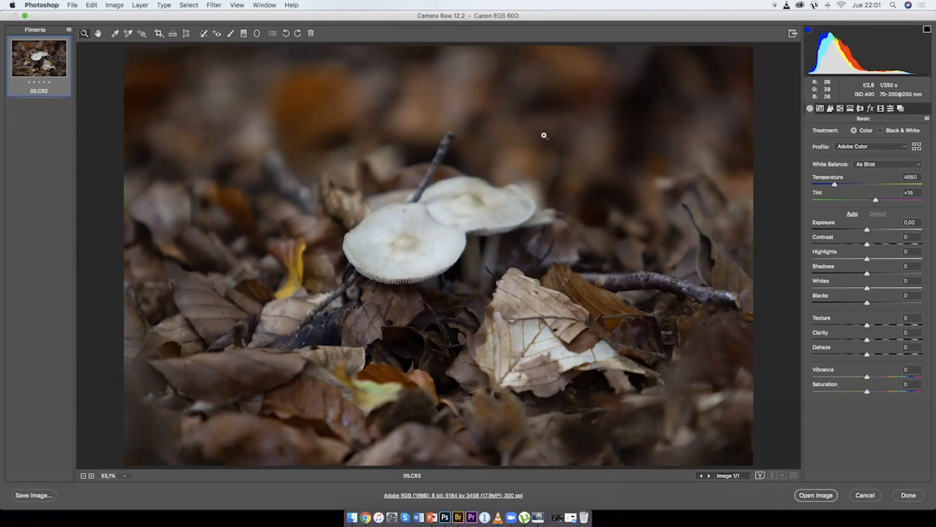
Set Exposure -0.15, Highlights -31, Shadows +6, Blacks +1, Texture +25 and Vibrance +42 for 05.CR2.
left_click(808, 33)
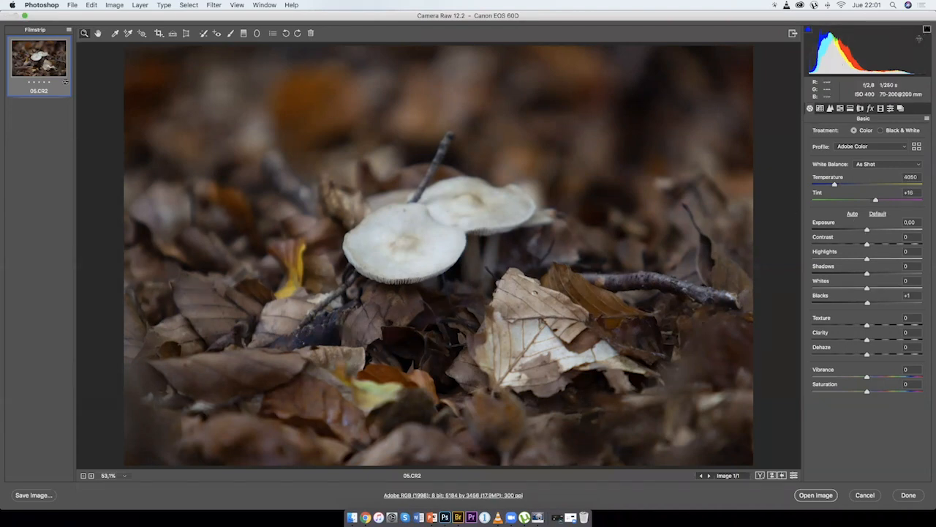
left_click_drag(867, 231, 865, 230)
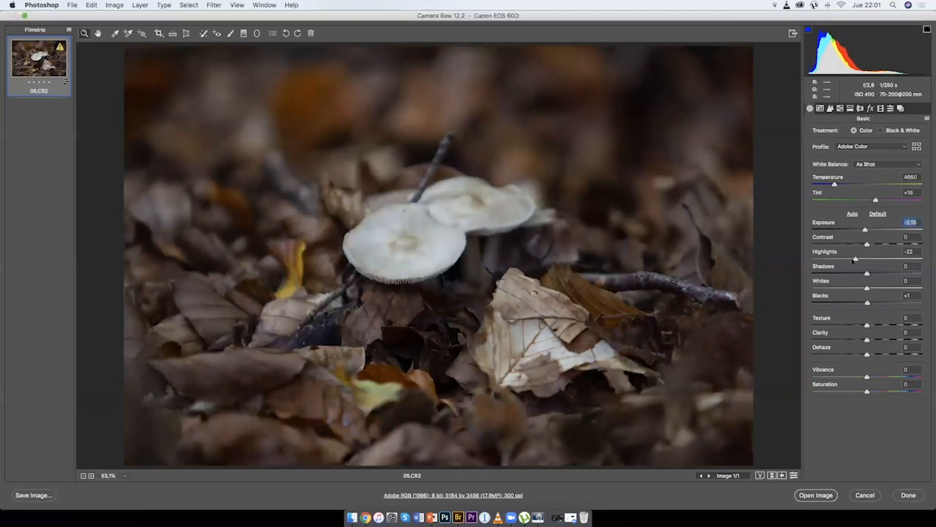
left_click_drag(858, 259, 870, 273)
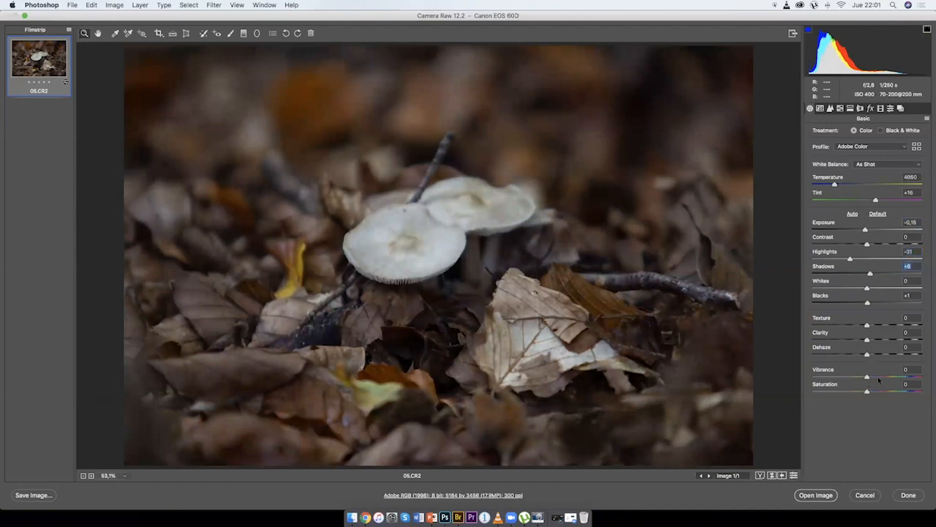
left_click_drag(879, 379, 889, 377)
left_click_drag(869, 326, 882, 326)
Raise the Luminance noise reduction of 05.CR2 while checking the mushroom cap up close at 200%.
key("super+plus")
key("super+plus")
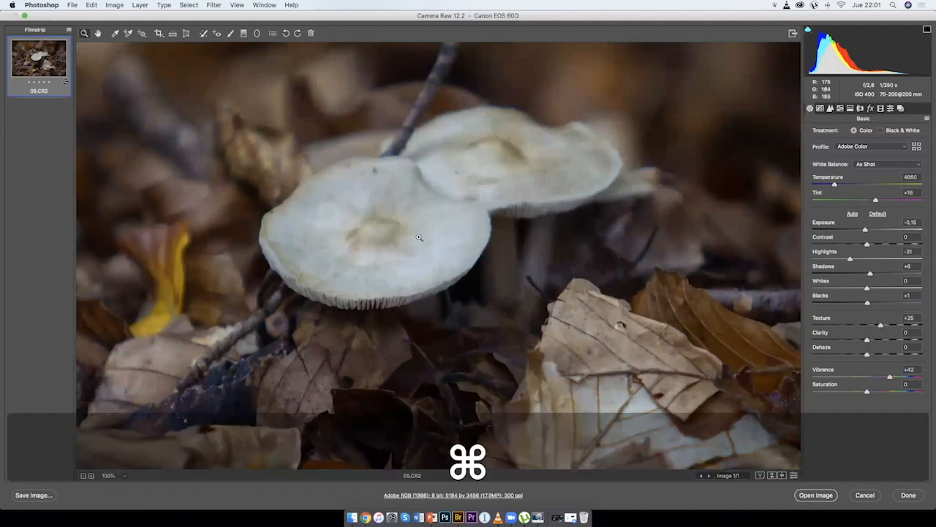
key("super+plus")
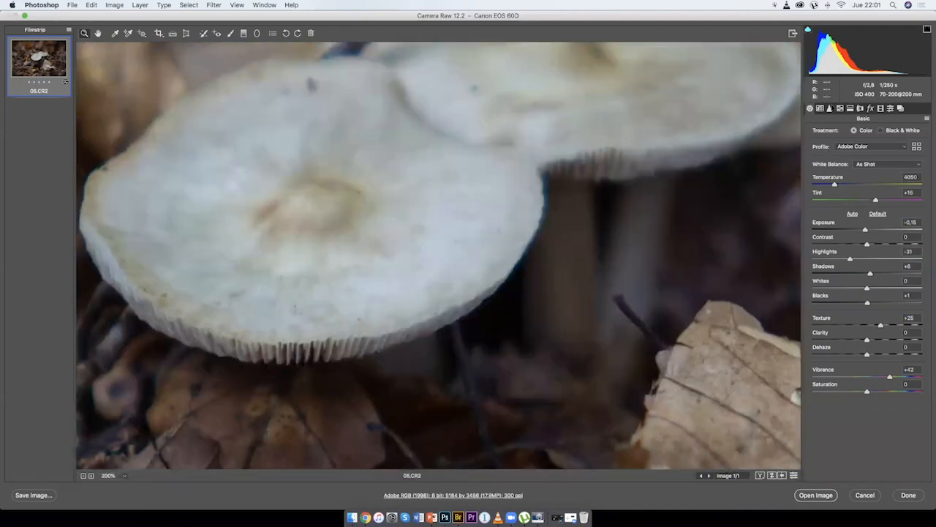
left_click(830, 108)
left_click(828, 226)
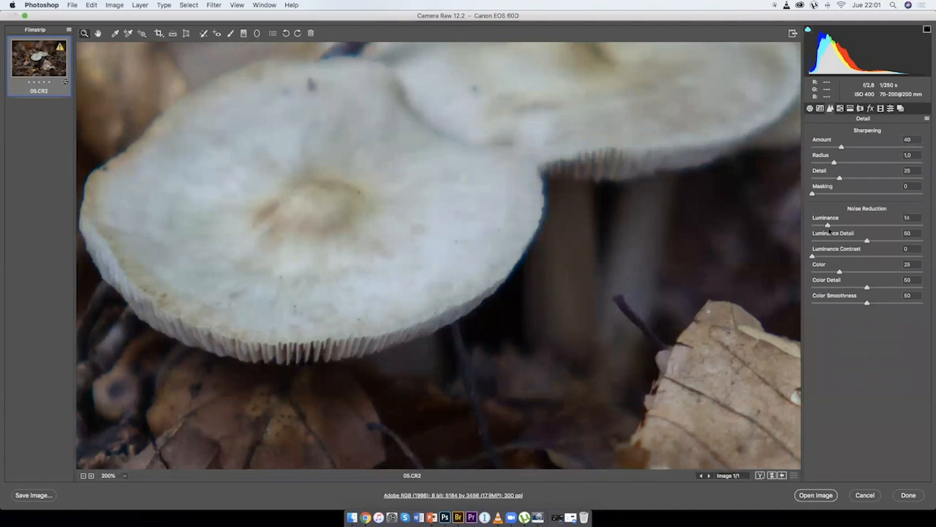
left_click_drag(829, 228, 835, 228)
left_click(810, 108)
Add a radial filter centred on the mushrooms, its ellipse reaching beyond the photo's edges, with the effect applied outside.
key("super+minus")
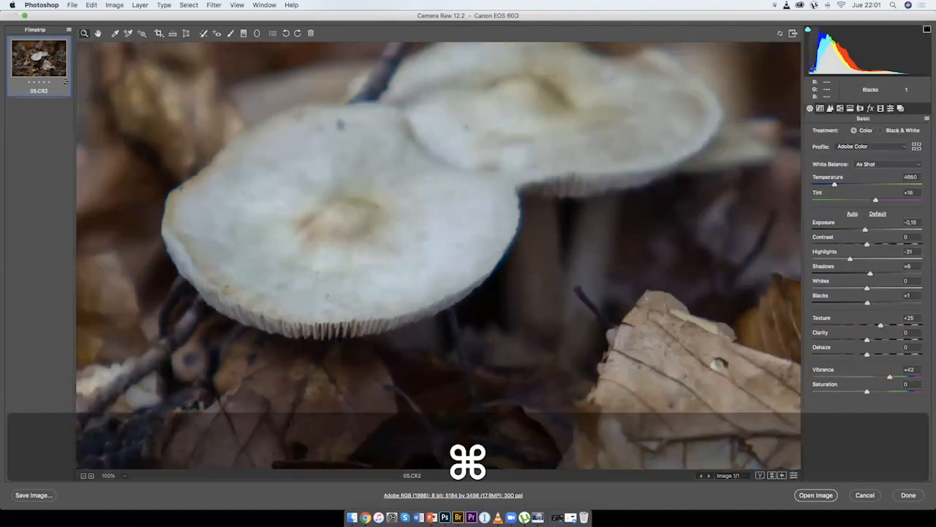
key("super+minus")
key("super+minus")
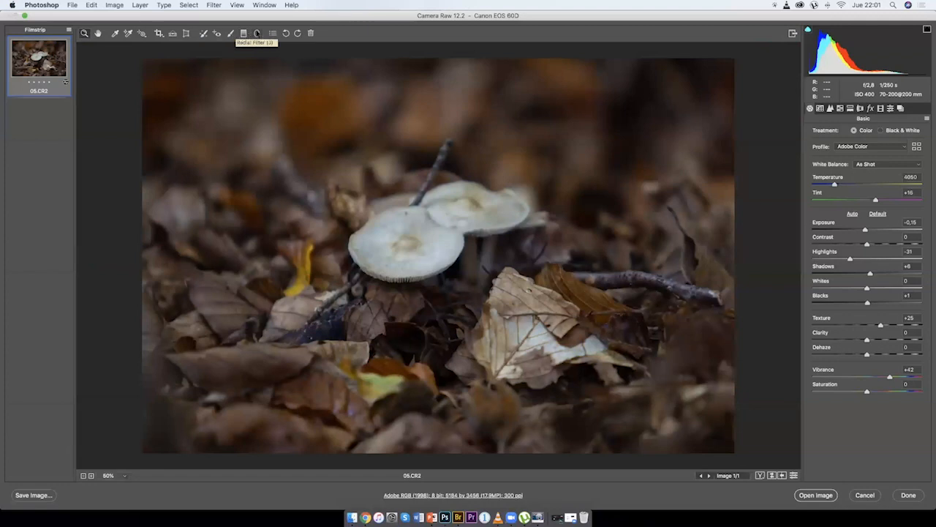
left_click(256, 38)
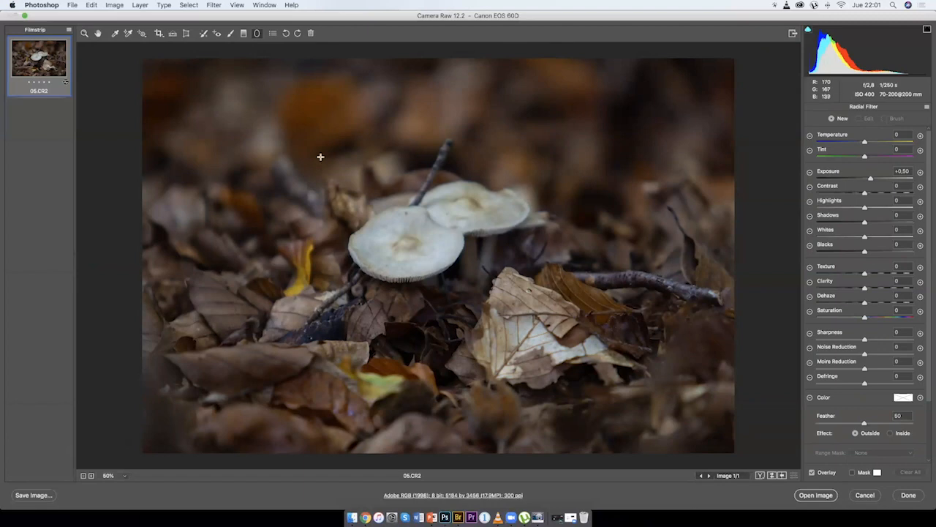
left_click_drag(250, 108, 498, 265)
left_click_drag(250, 107, 436, 257)
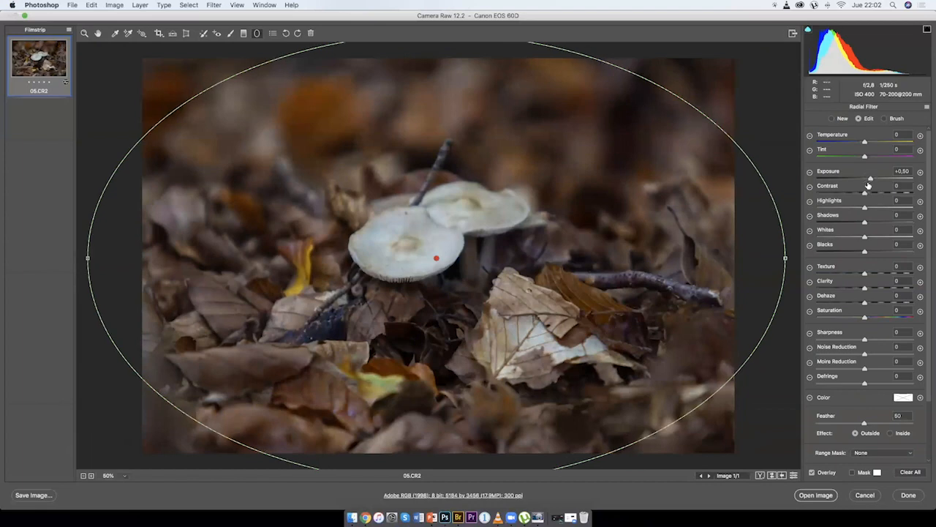
Set the radial filter to Exposure -0.35, Contrast +13, Shadows -34, Whites +8, Blacks +7 and Texture -19.
mouse_move(870, 180)
left_mouse_down()
mouse_move(854, 177)
mouse_move(863, 177)
left_mouse_up()
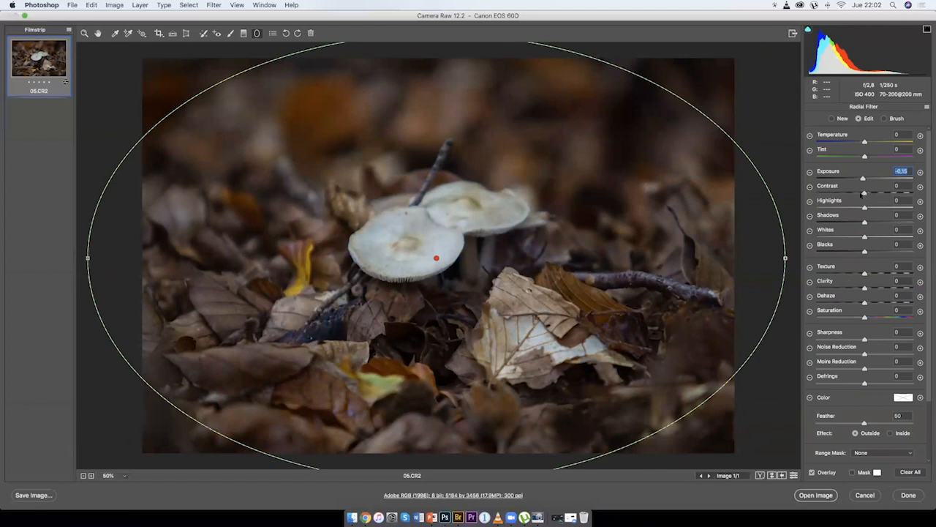
left_click_drag(861, 194, 872, 193)
left_click_drag(858, 273, 856, 274)
left_click_drag(863, 180, 857, 179)
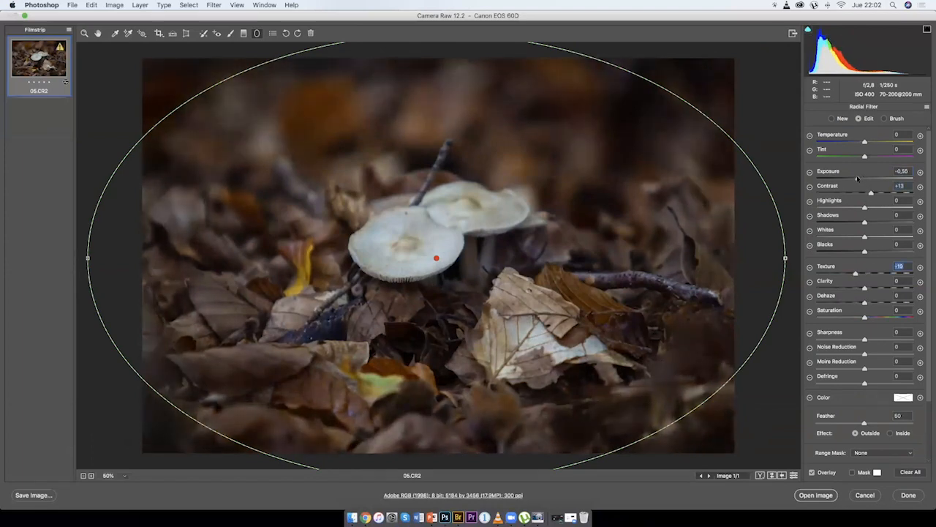
mouse_move(865, 222)
left_mouse_down()
mouse_move(848, 222)
mouse_move(855, 251)
mouse_move(873, 239)
left_mouse_up()
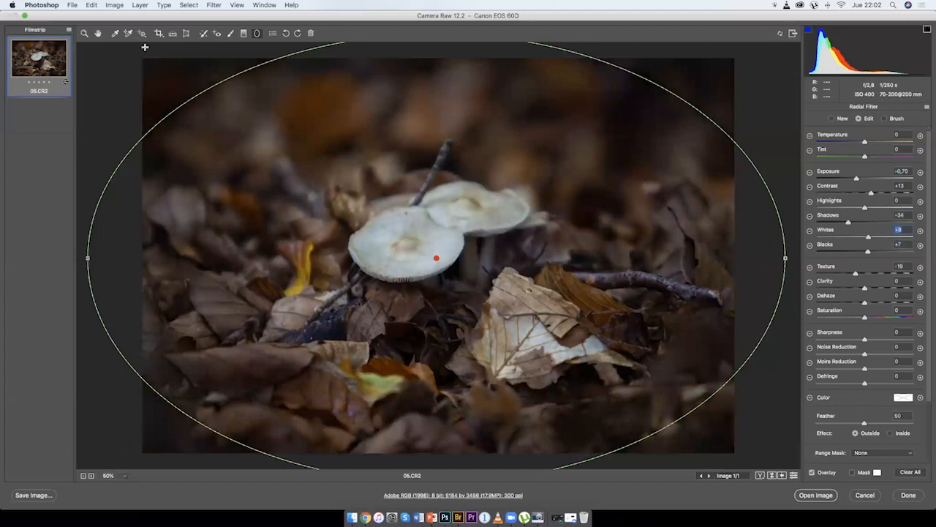
left_click(860, 178)
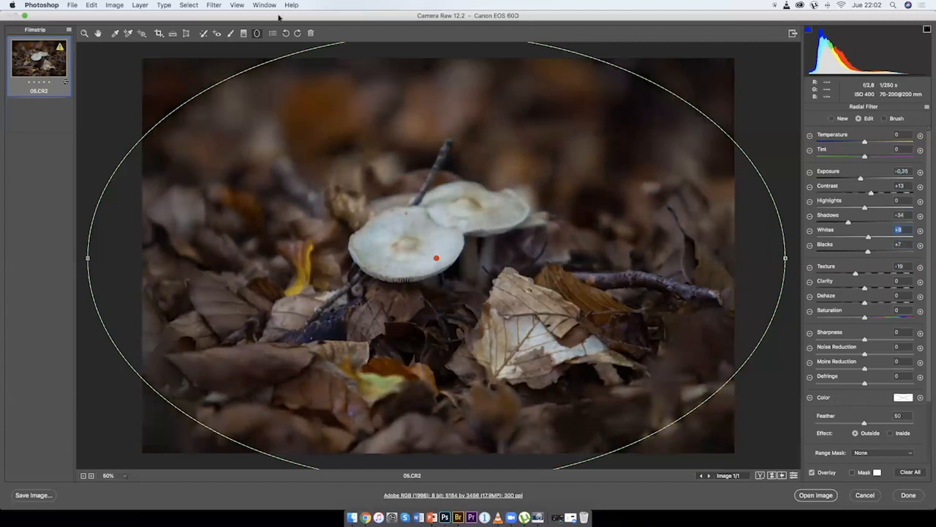
Add a graduated filter running almost vertically from just above the photo's upper edge to just below the mushrooms.
left_click(244, 33)
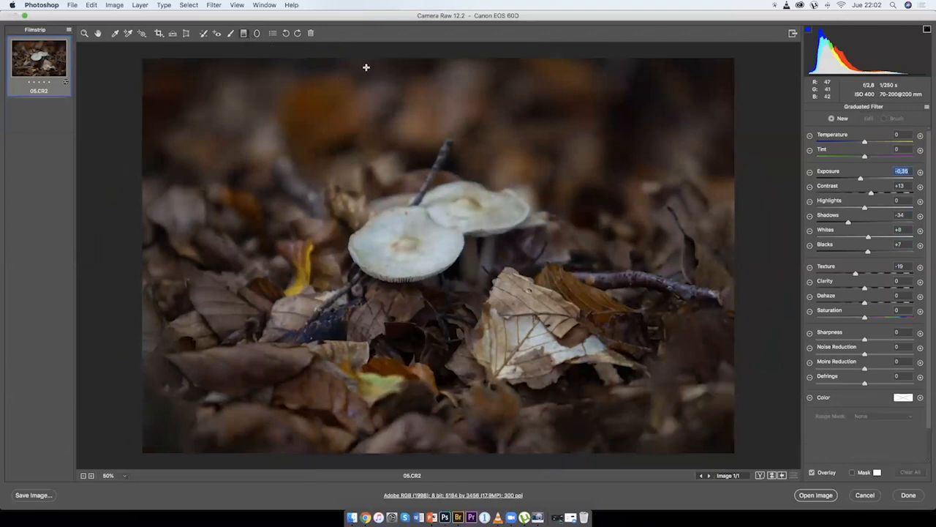
left_click(257, 34)
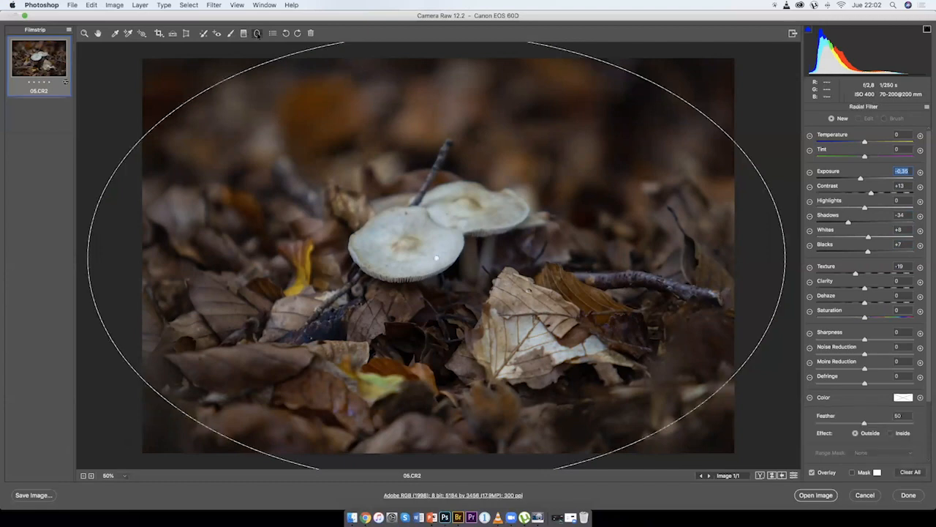
key("g")
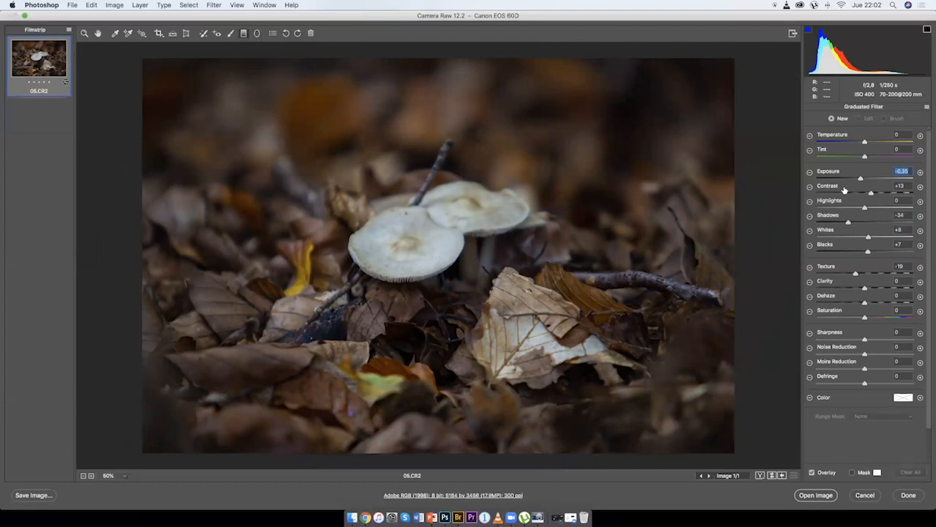
left_click(257, 33)
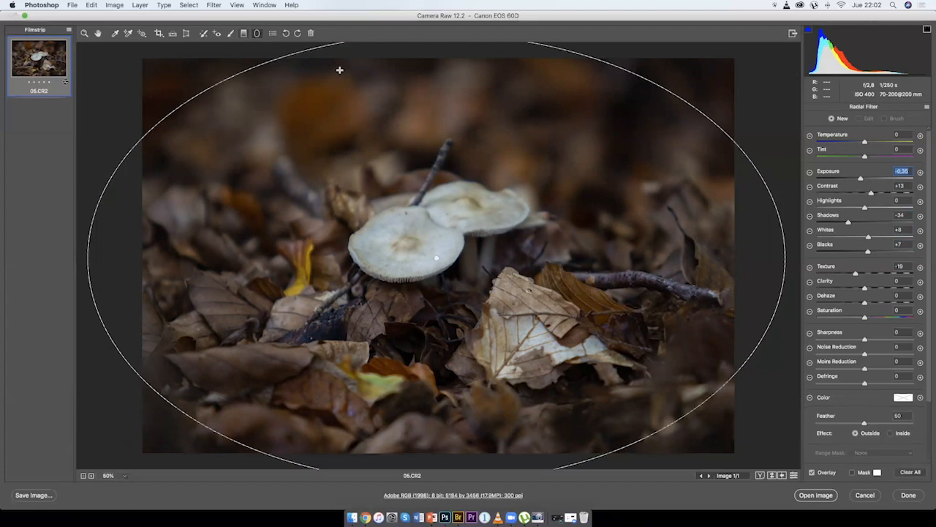
key("g")
left_click_drag(359, 55, 365, 128)
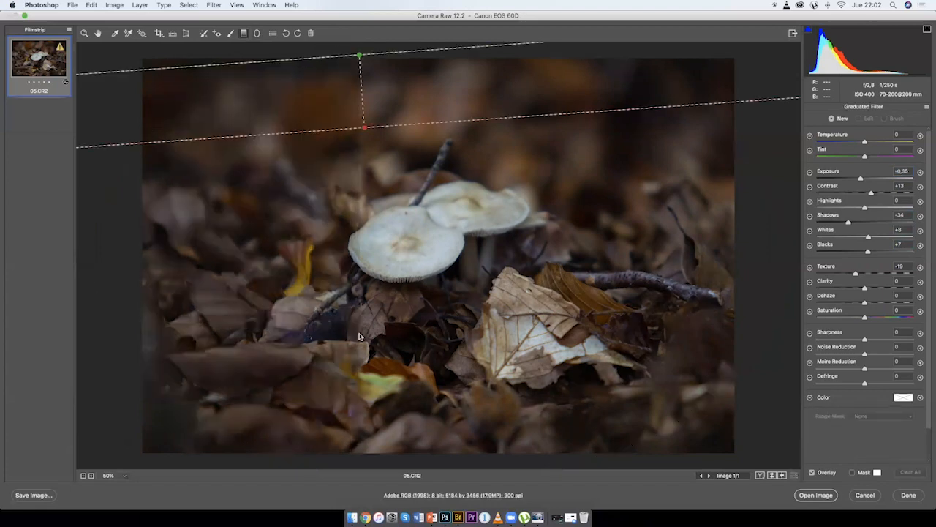
left_click_drag(359, 334, 361, 62)
left_click_drag(360, 257, 361, 317)
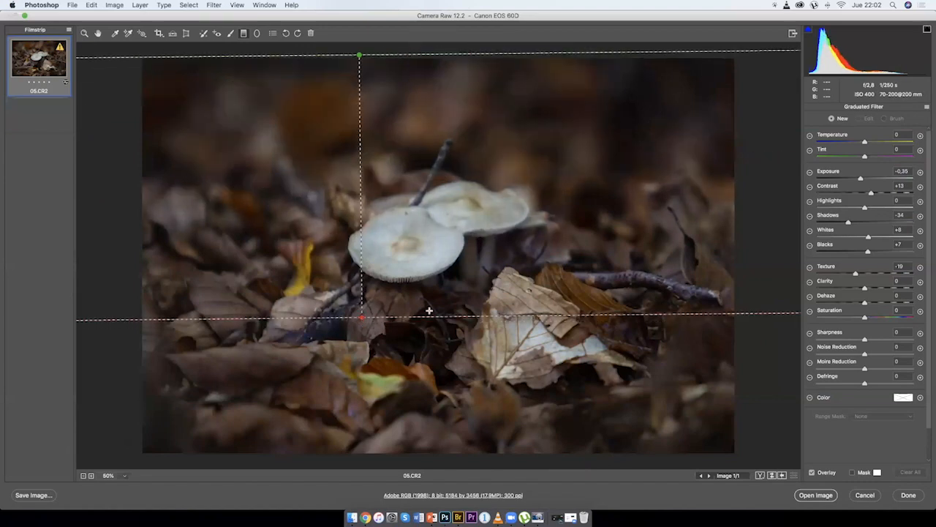
Set the graduated filter's Exposure to -0.55 and return to the global Basic adjustments.
mouse_move(846, 178)
left_mouse_down()
mouse_move(866, 178)
mouse_move(852, 177)
left_mouse_up()
double_click(861, 177)
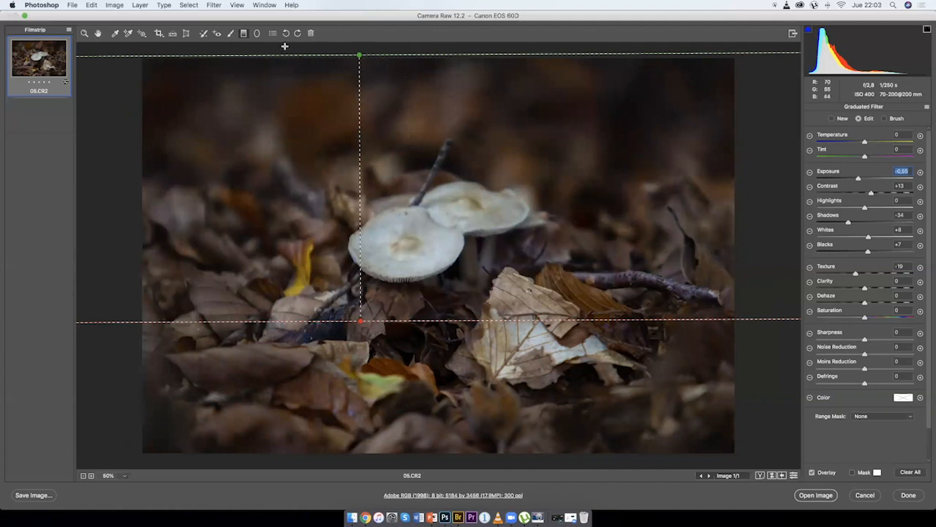
left_click(97, 34)
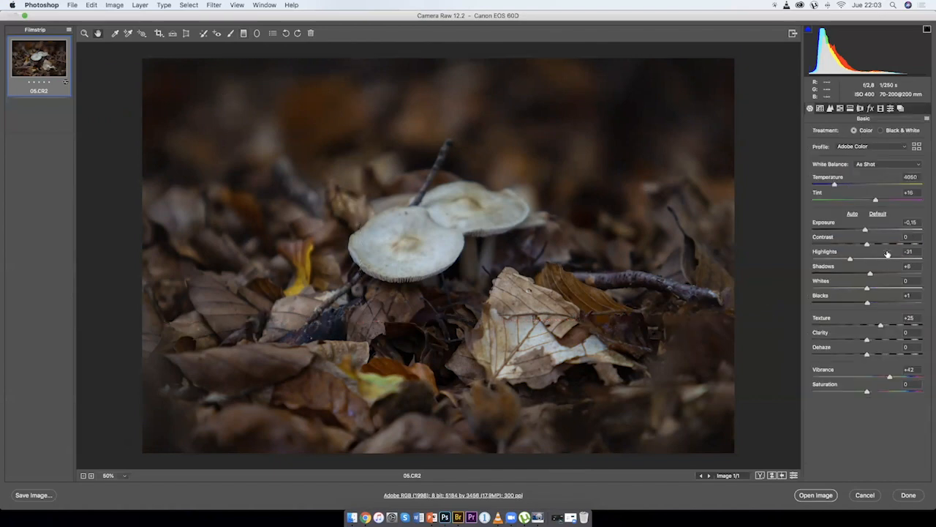
Set the global Exposure -0.10, Contrast +21, Highlights -33 and Clarity +14 for 05.CR2 and apply the changes without opening the image.
left_click_drag(873, 232, 869, 236)
key("Down")
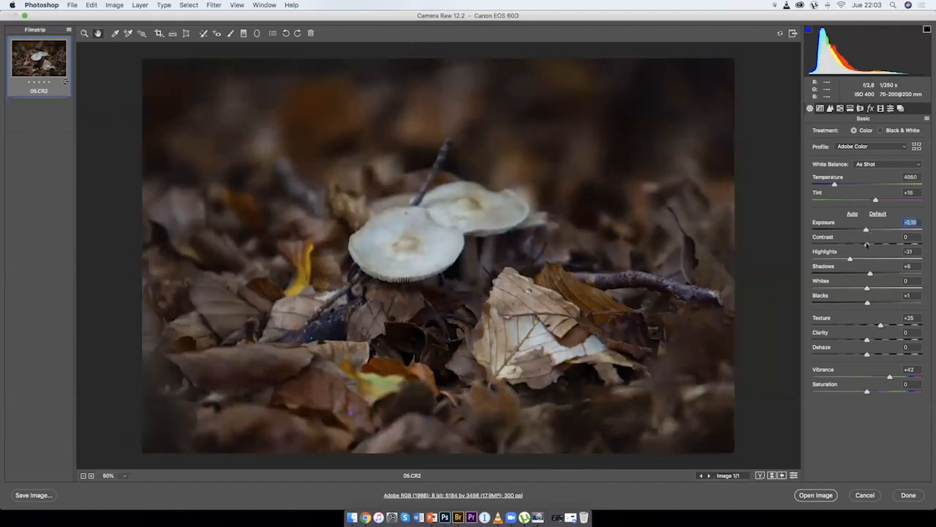
left_click(881, 244)
left_click_drag(881, 263, 849, 259)
key("Tab")
key("Down")
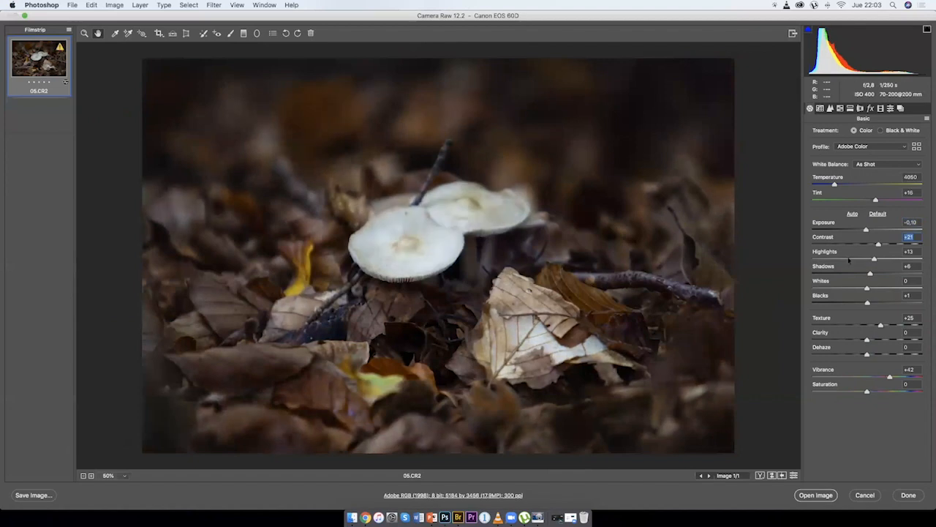
left_click_drag(867, 340, 875, 340)
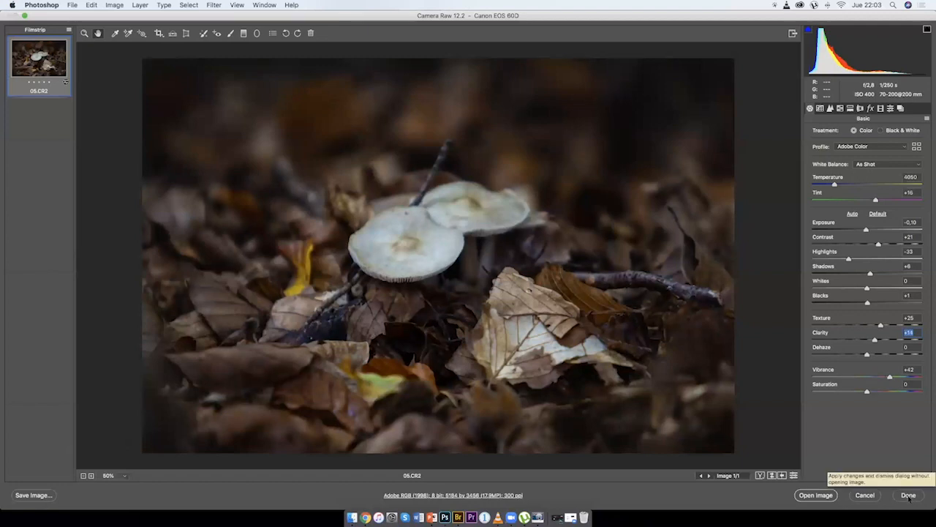
left_click(909, 496)
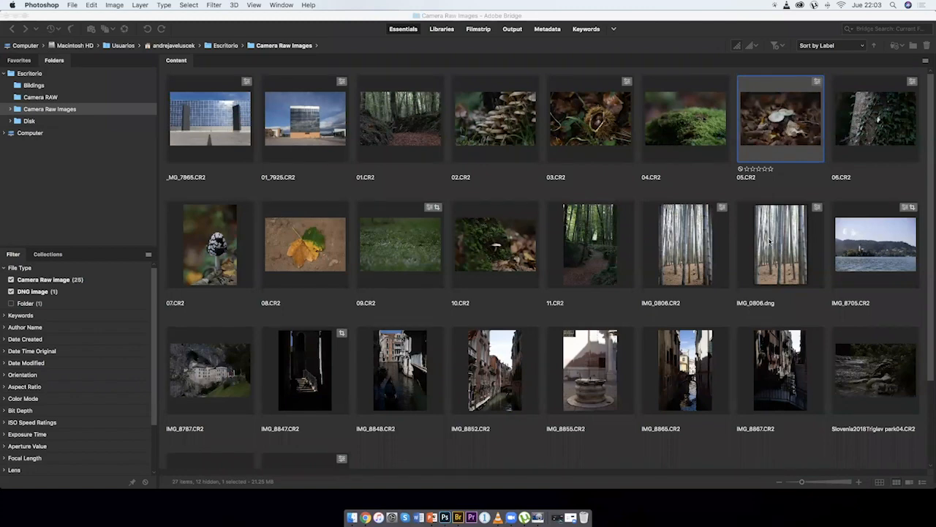
Develop IMG_0806.dng with Highlights -100, adjusted Exposure and increased Texture, and apply the changes without opening the image.
left_click(770, 276)
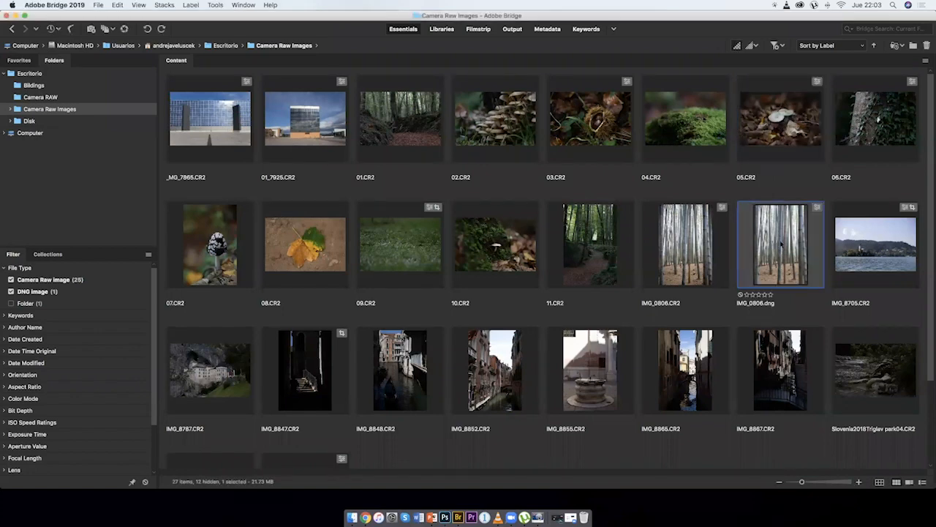
double_click(768, 275)
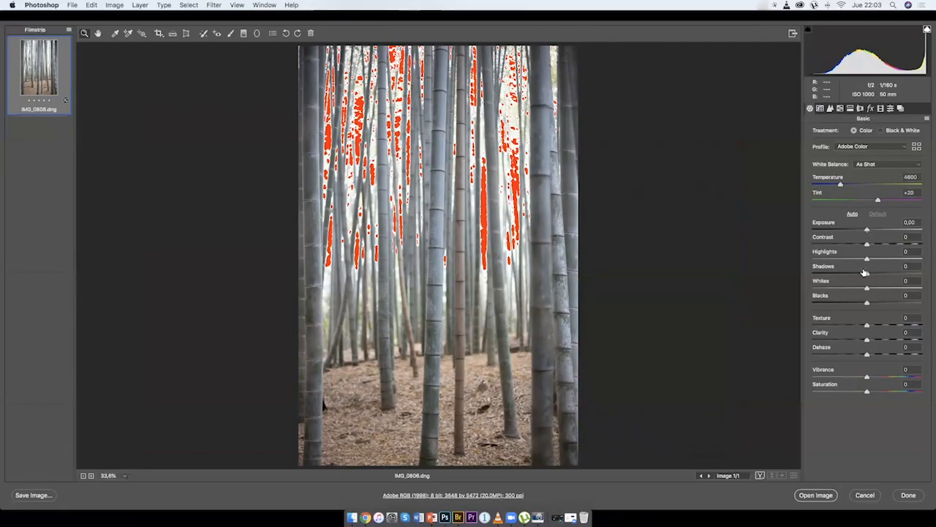
left_click_drag(867, 259, 812, 259)
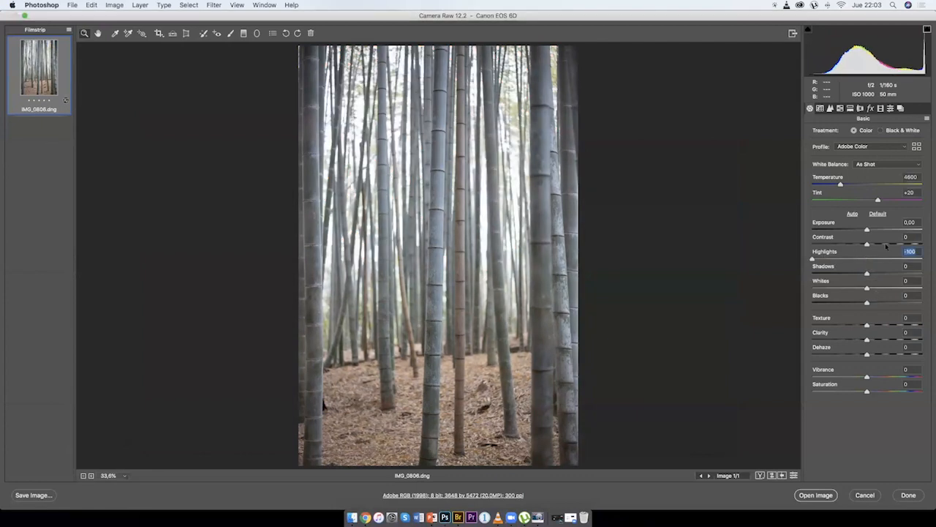
left_click_drag(871, 228, 866, 229)
left_click_drag(868, 325, 892, 325)
left_click(908, 495)
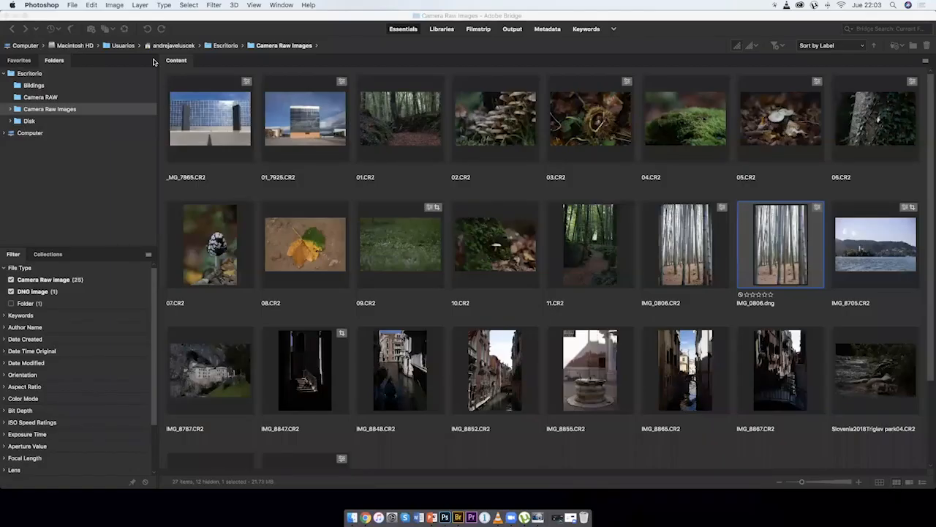
Open the Camera Raw Images folder from the desktop in Finder and position its window over Adobe Bridge.
left_click(19, 14)
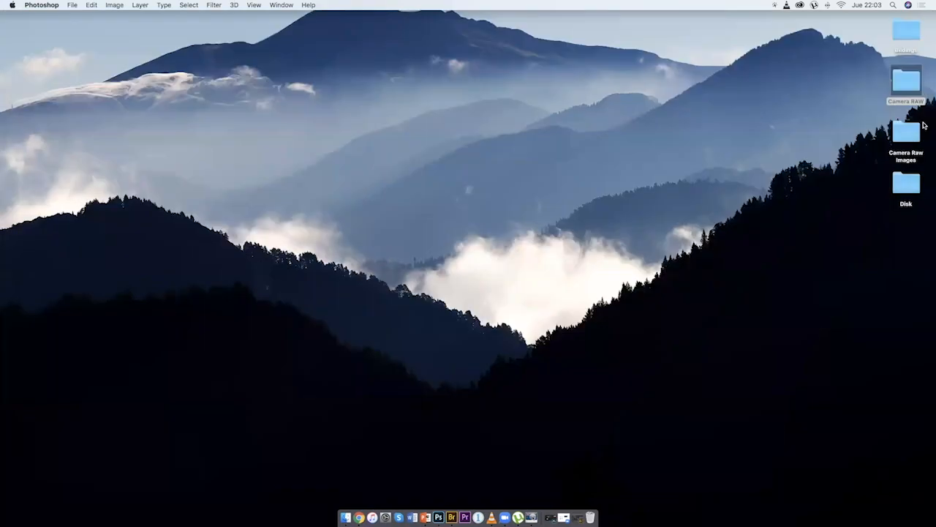
left_click(907, 135)
key("super+o")
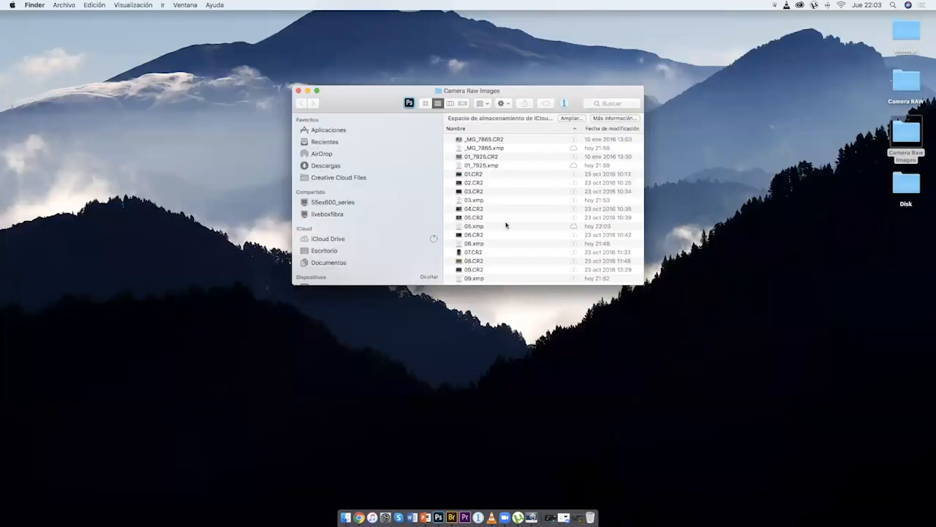
left_click(451, 516)
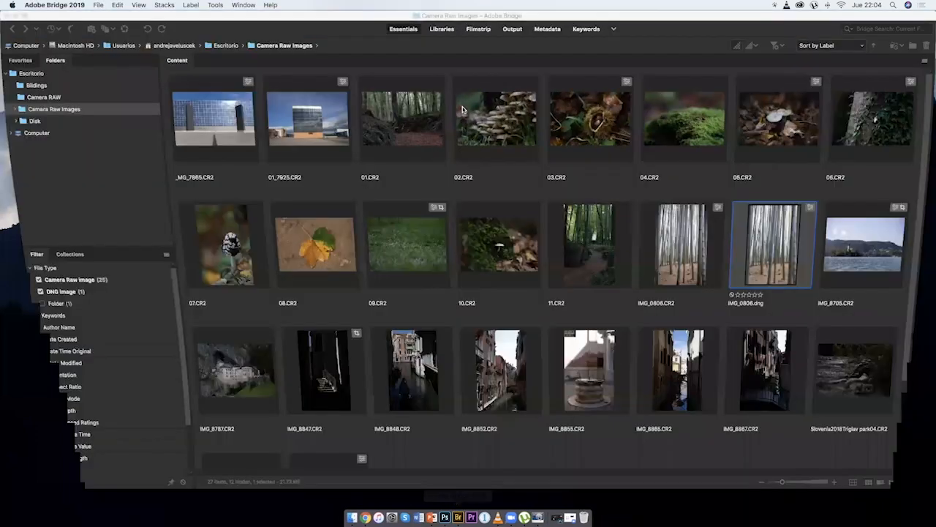
left_click(354, 519)
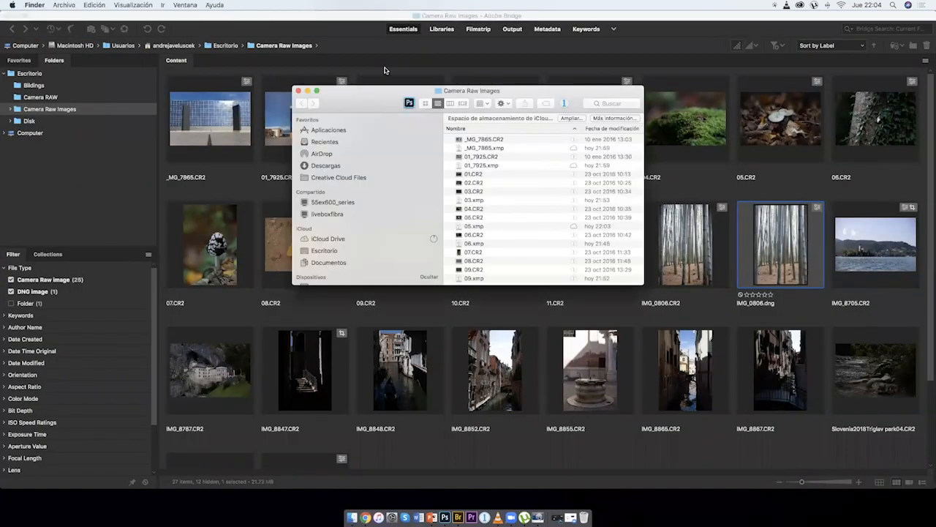
left_click_drag(372, 109, 275, 118)
left_click_drag(288, 205, 327, 376)
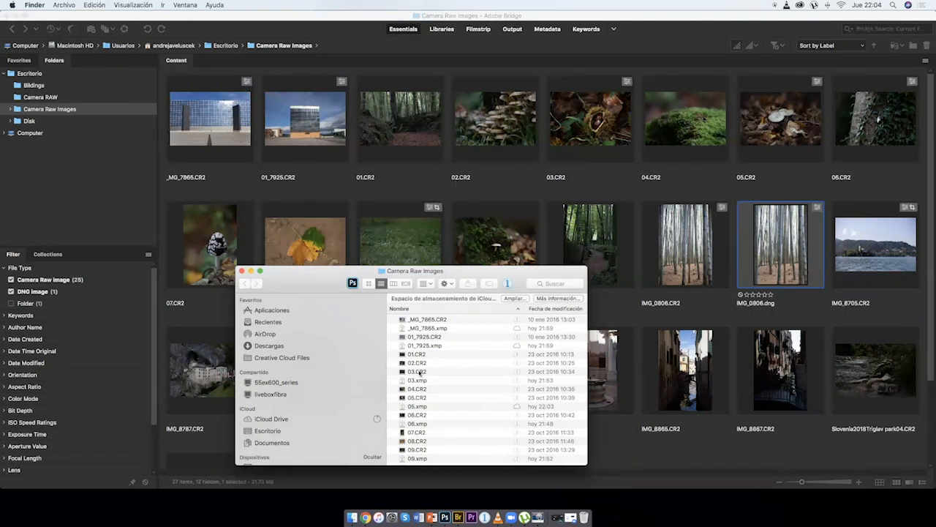
left_click_drag(408, 274, 405, 254)
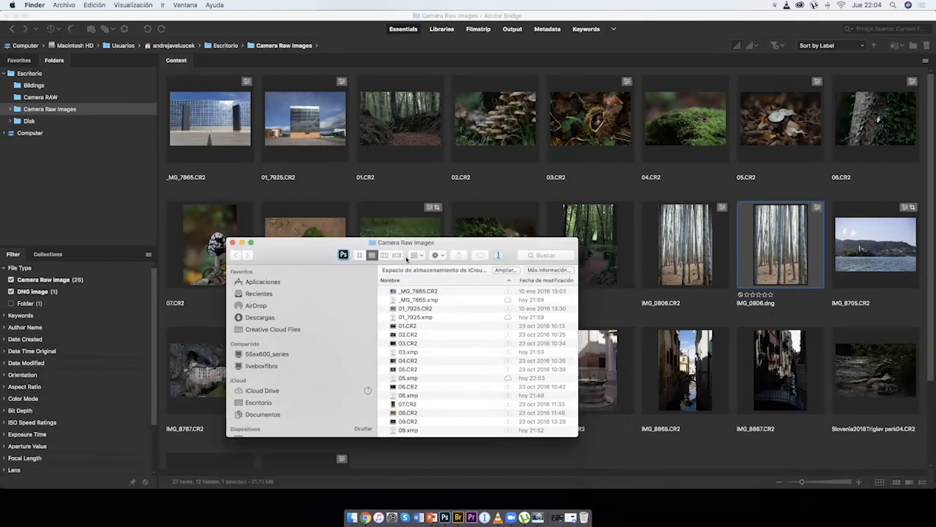
Preview _MG_7865.CR2 in Quick Look and close the preview.
left_click(421, 293)
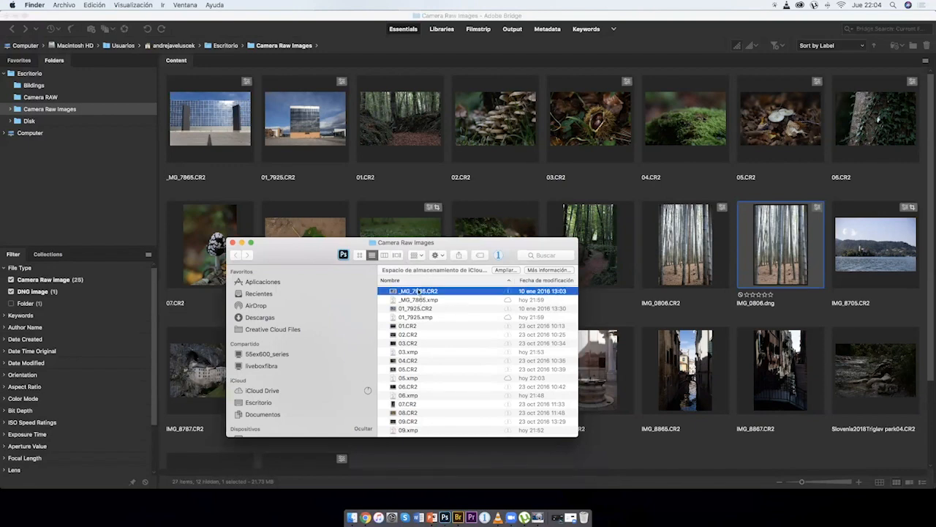
key("space")
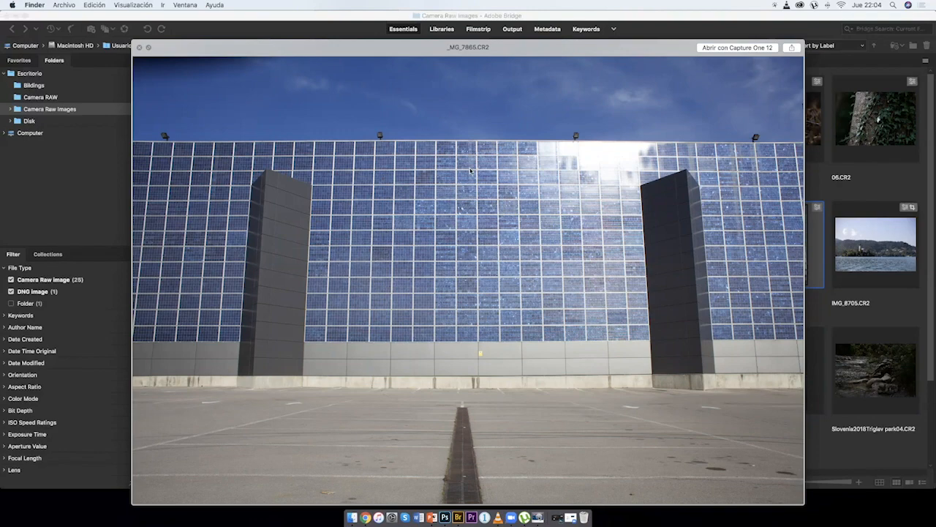
key("space")
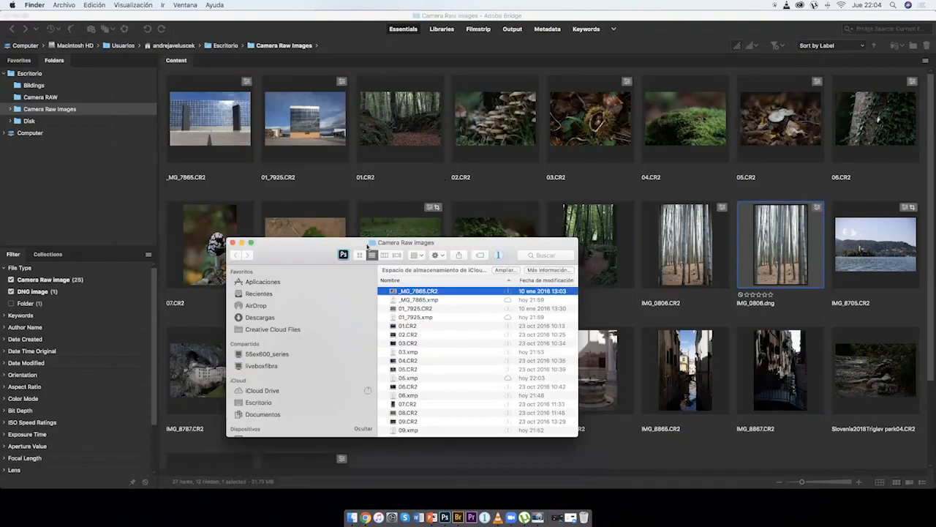
left_click_drag(357, 248, 357, 233)
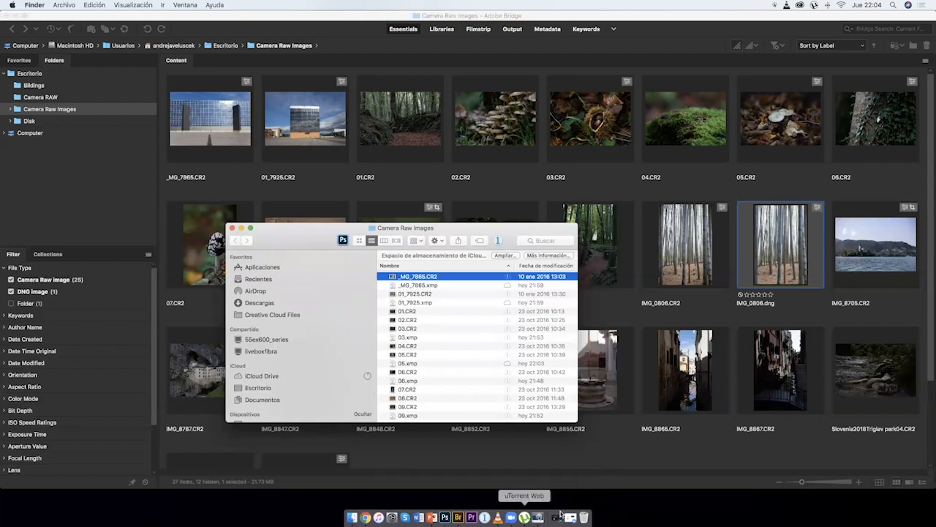
Select the sidecar file _MG_7865.xmp and enlarge the Finder window to show the folder's full file list.
left_click(513, 518)
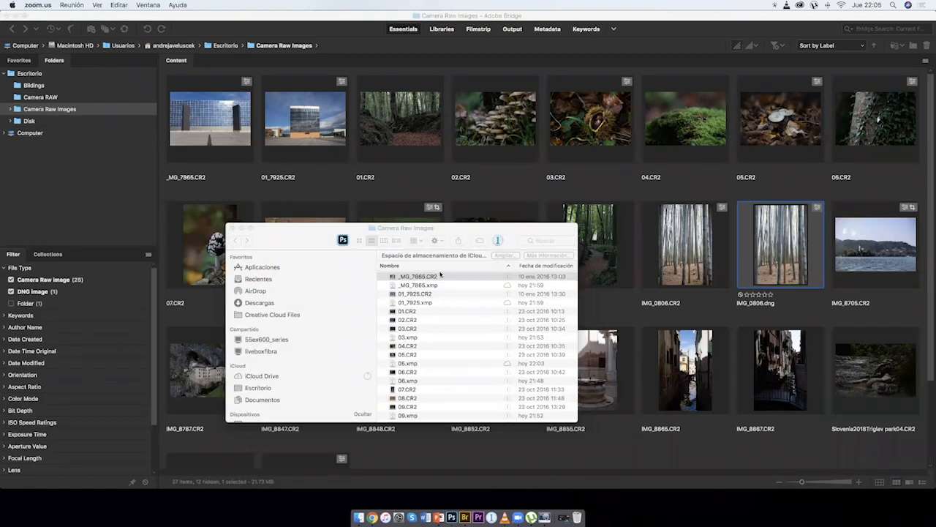
left_click(440, 275)
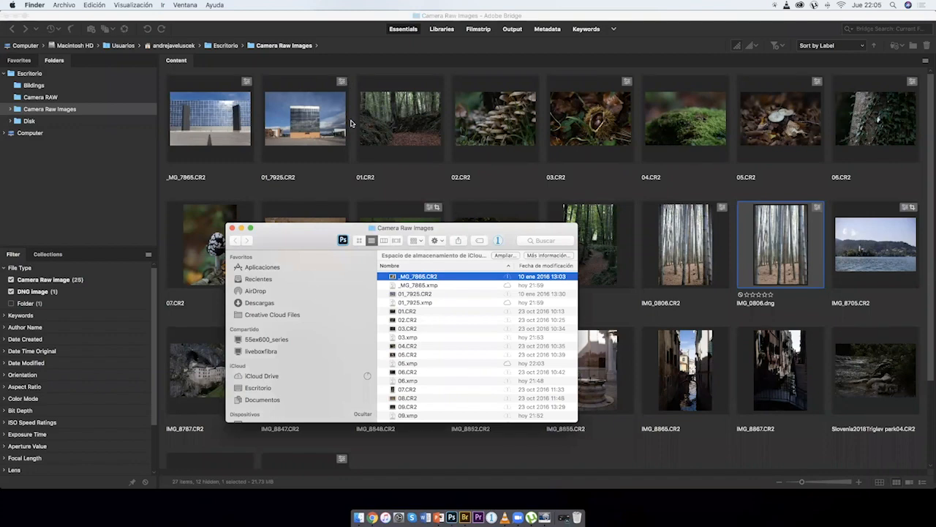
left_click(432, 286)
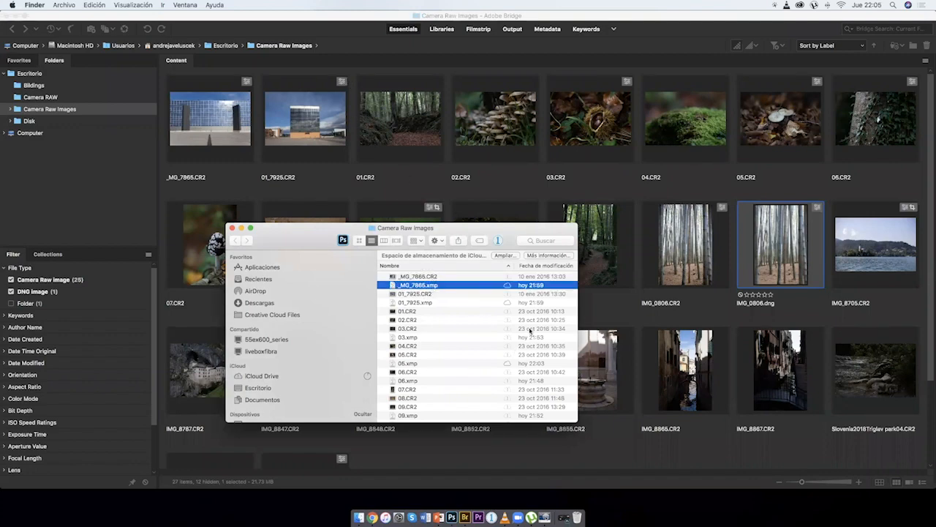
left_click_drag(434, 228, 345, 68)
left_click_drag(489, 263, 834, 461)
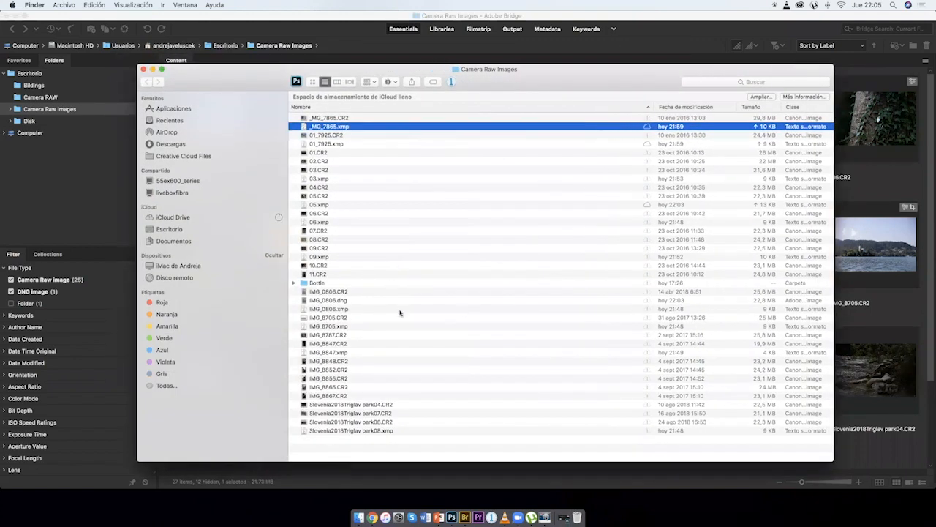
Delete the sidecar file IMG_0806.xmp from the Camera Raw Images folder.
left_click(349, 300)
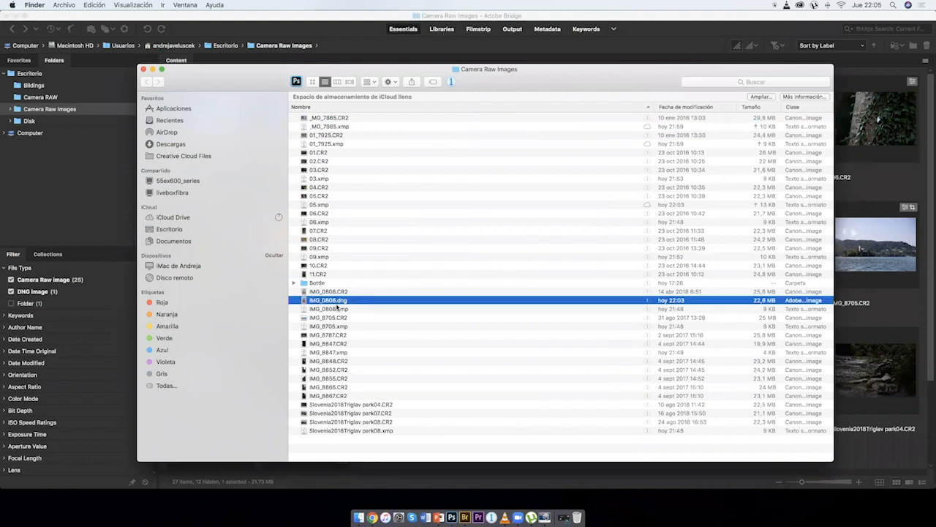
left_click(341, 309)
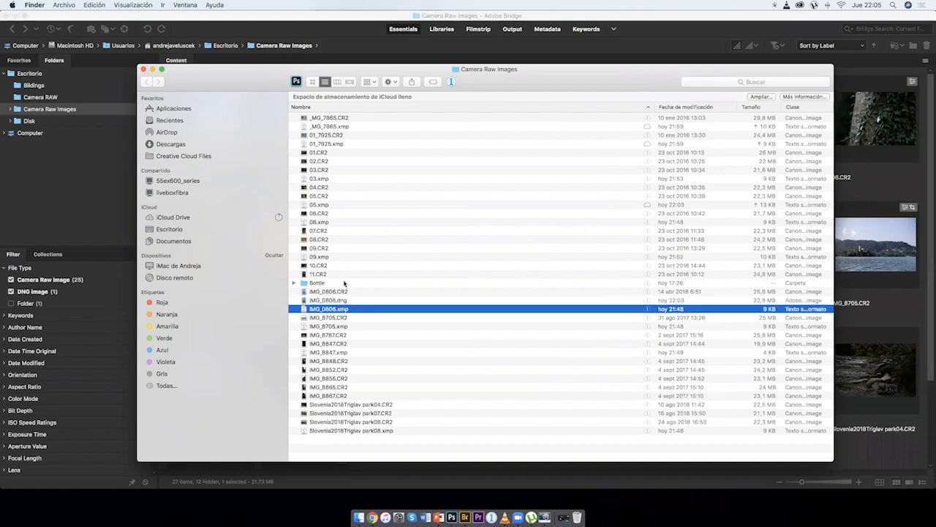
key("super+BackSpace")
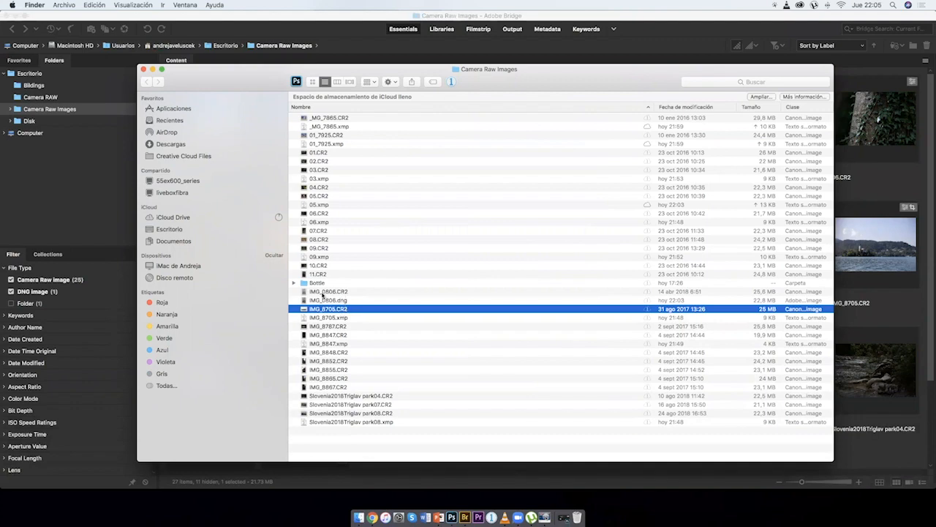
Select IMG_0806.CR2 and IMG_0806.dng in turn, and move the Finder window down to uncover the Bridge thumbnails.
left_click(343, 291)
left_click(344, 301)
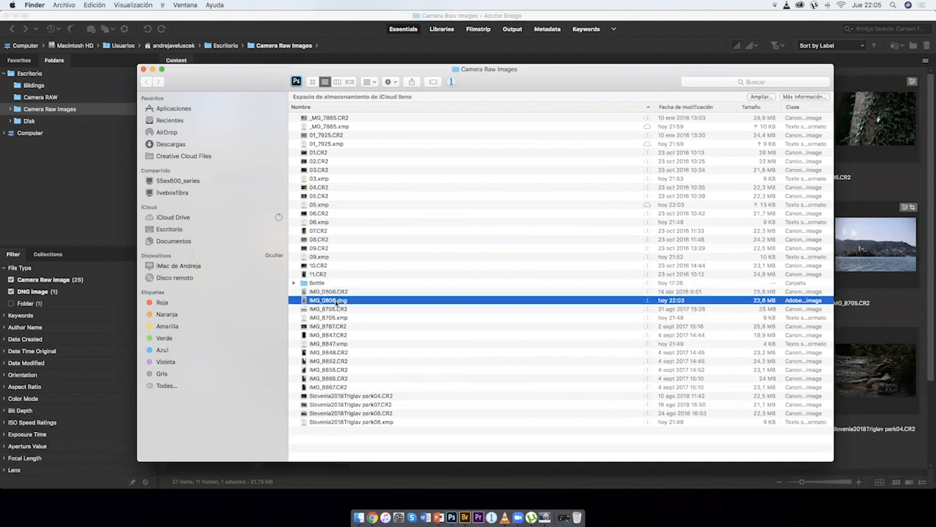
left_click_drag(494, 82, 469, 375)
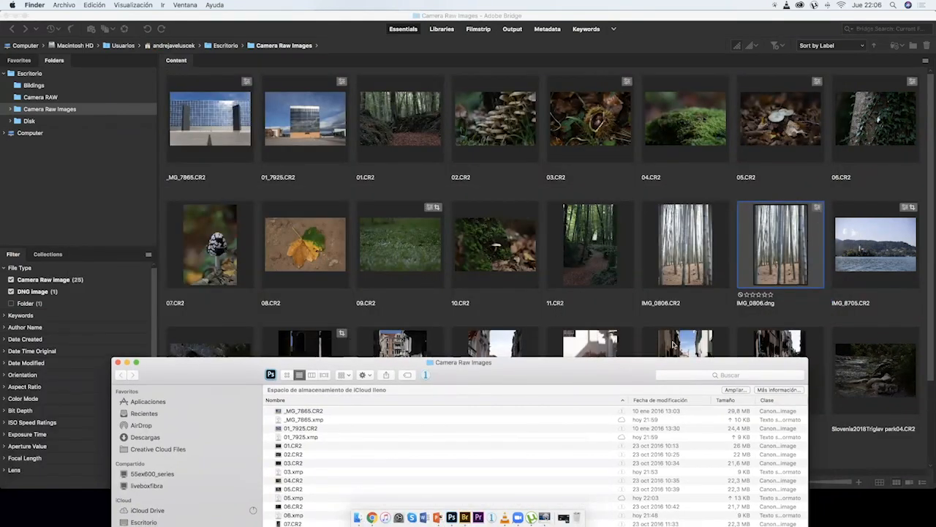
Delete the sidecar file _MG_7865.xmp from the Camera Raw Images folder, declining the offer to enable dictation.
left_click_drag(610, 379, 615, 369)
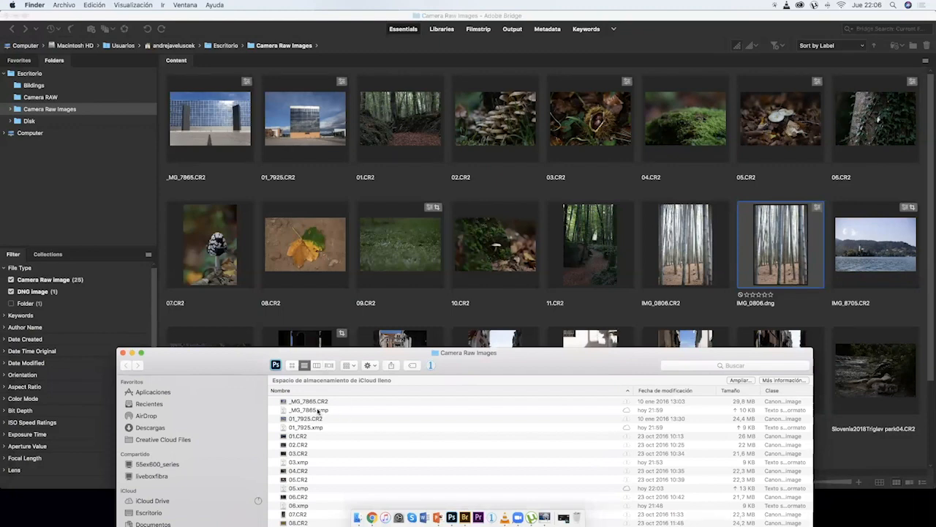
left_click(318, 410)
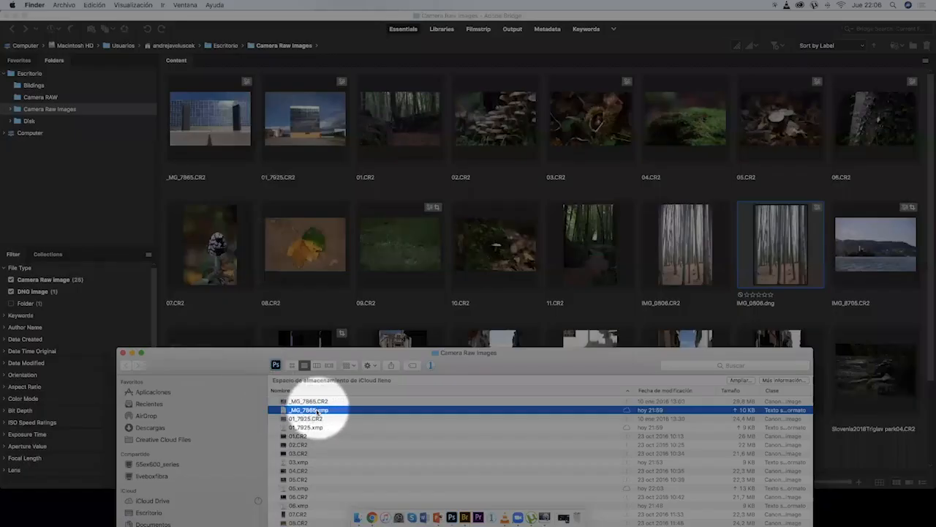
key("Fn")
key("Fn")
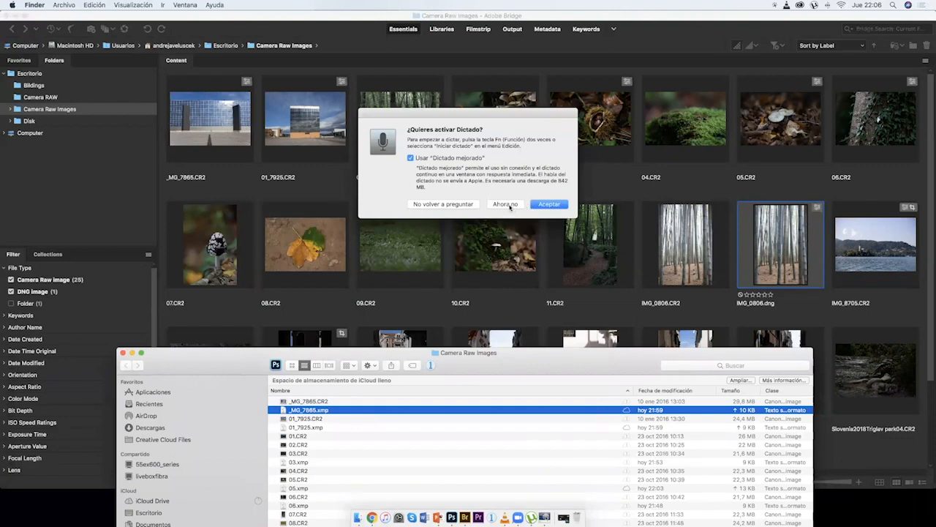
left_click(506, 205)
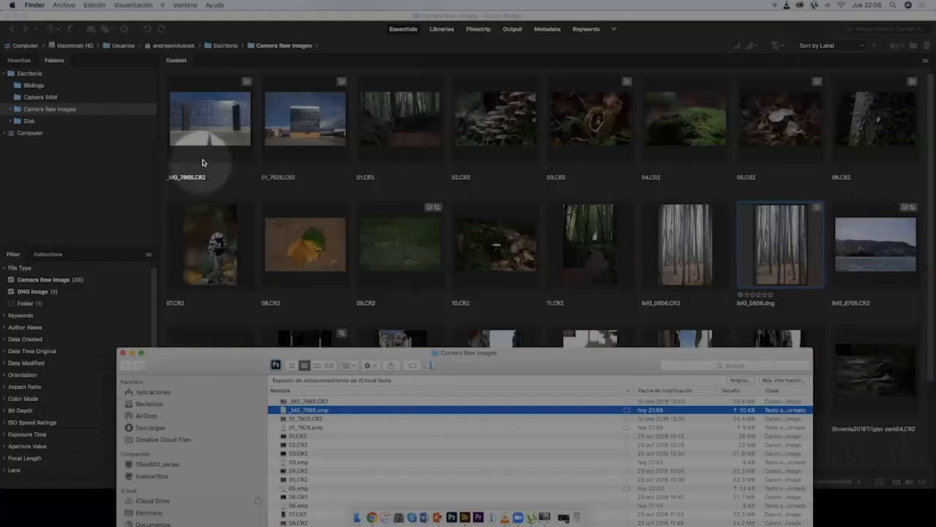
key("super")
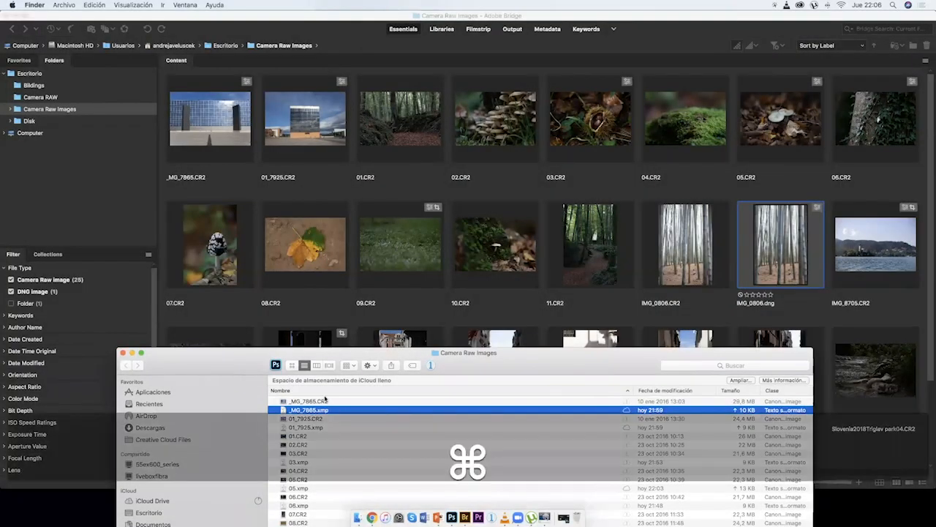
key("super+BackSpace")
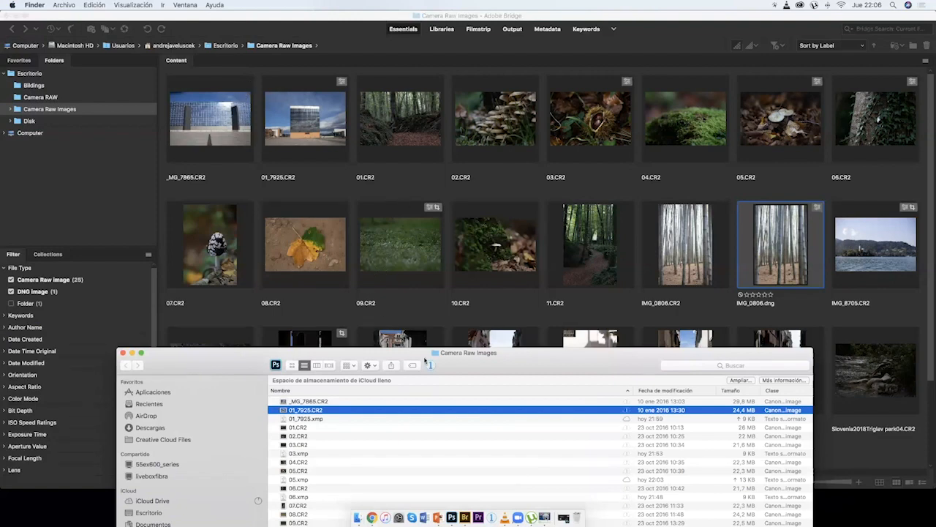
Move the Finder window up to show the folder's remaining files, and close the window.
left_click_drag(425, 362, 393, 226)
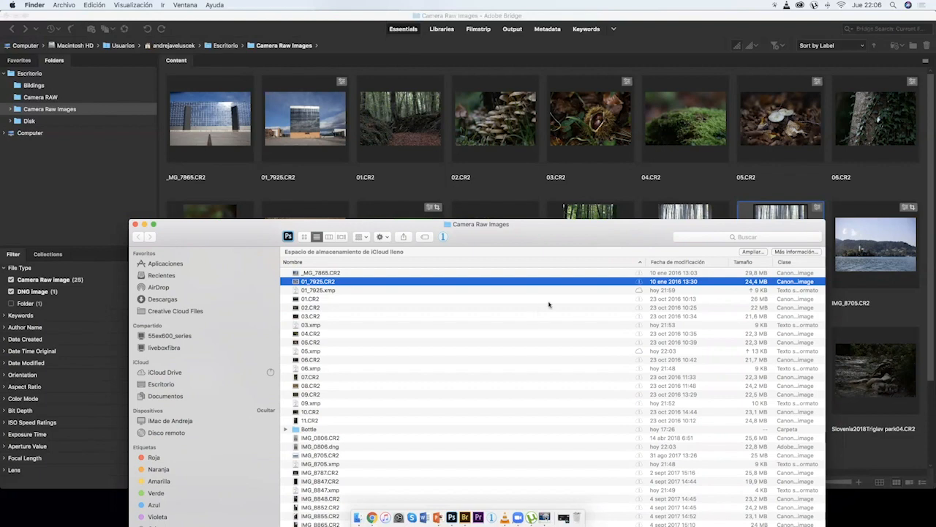
left_click_drag(554, 237, 537, 197)
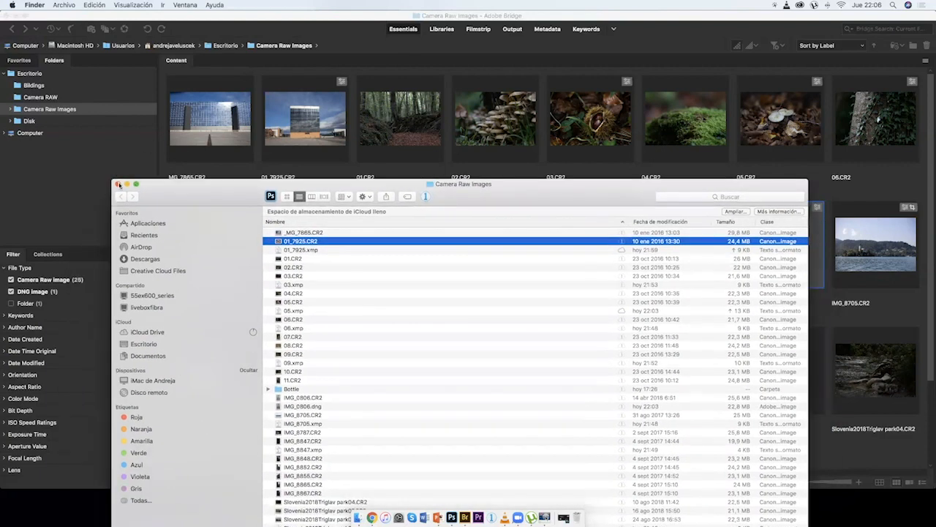
left_click(118, 184)
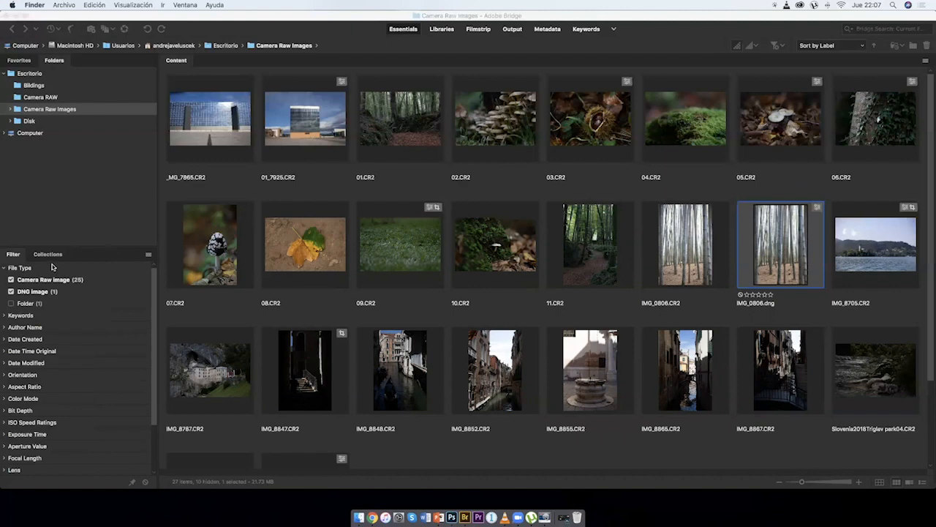
Change the file type filter from Camera Raw and DNG images to Folder, and open the Bottle folder.
left_click(11, 280)
left_click(11, 291)
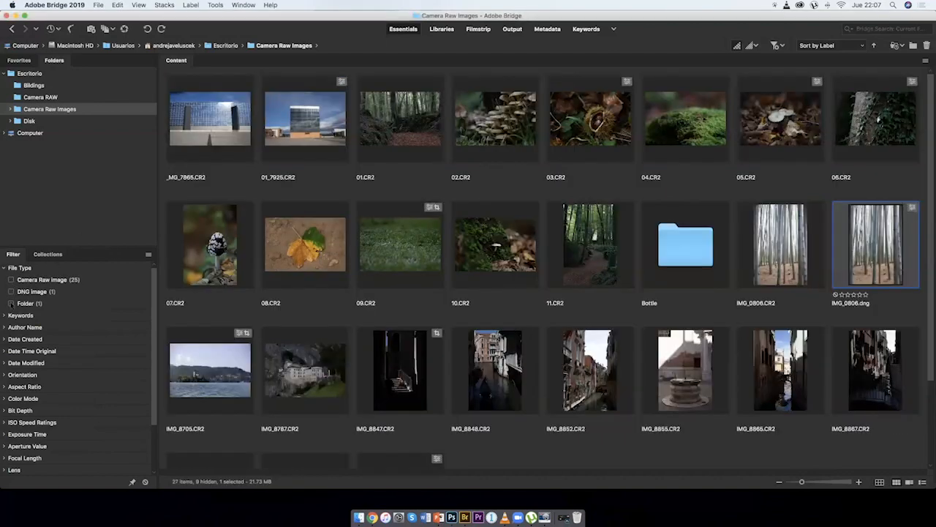
left_click(11, 302)
double_click(205, 124)
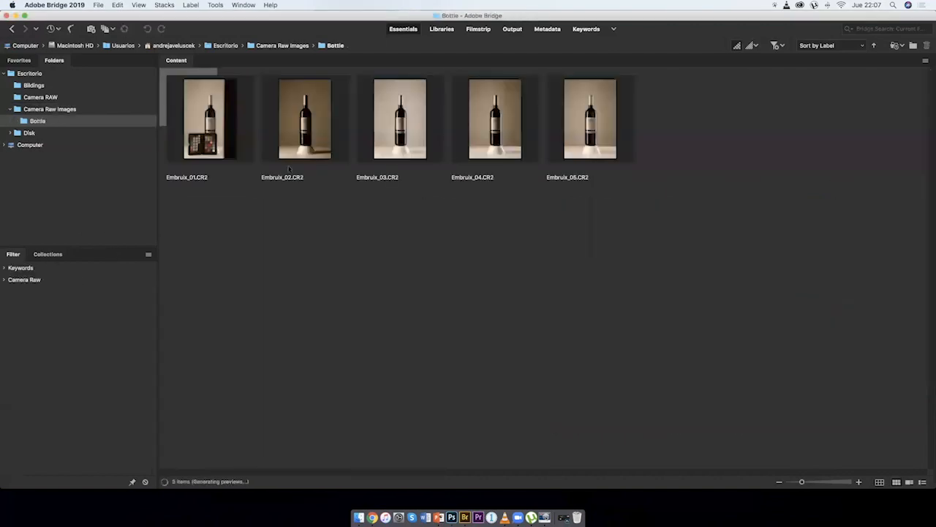
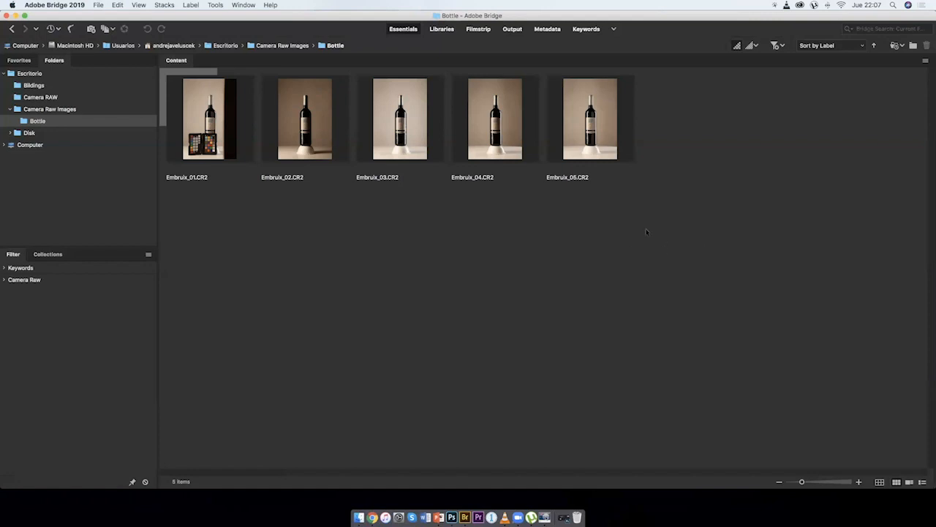
Open all five Embruix CR2 images from the Bottle folder together in Camera Raw.
left_click_drag(640, 223, 92, 93)
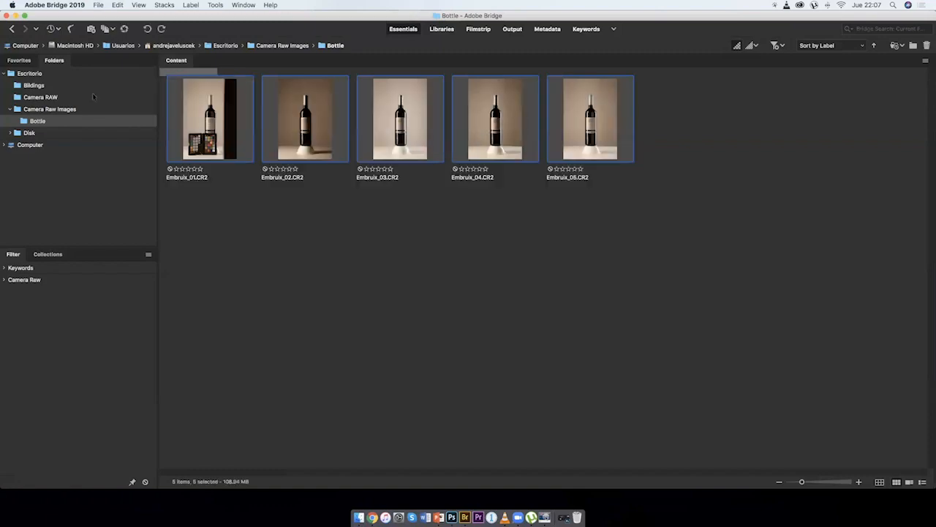
key("super+o")
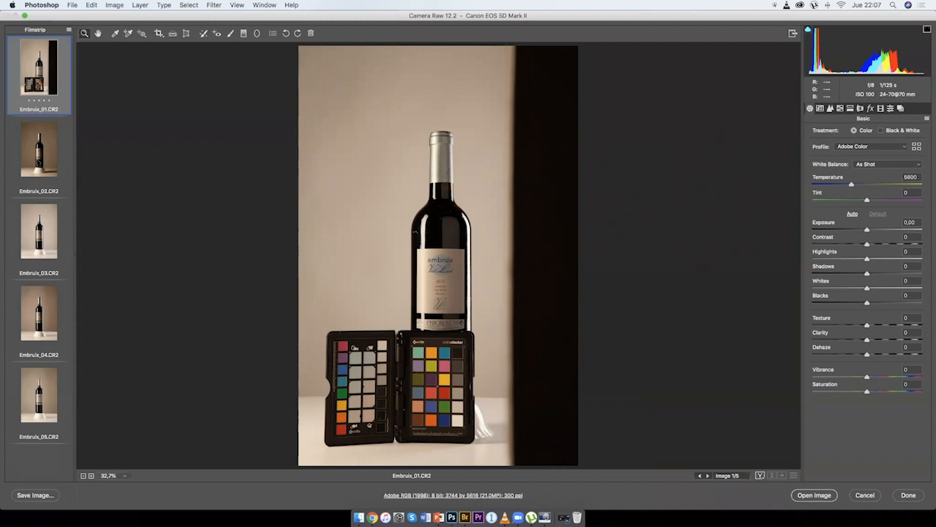
Look through the five bottle photos Embruix_01 to Embruix_05 one by one to compare their lighting and colour cast.
left_click(46, 173)
left_click(46, 236)
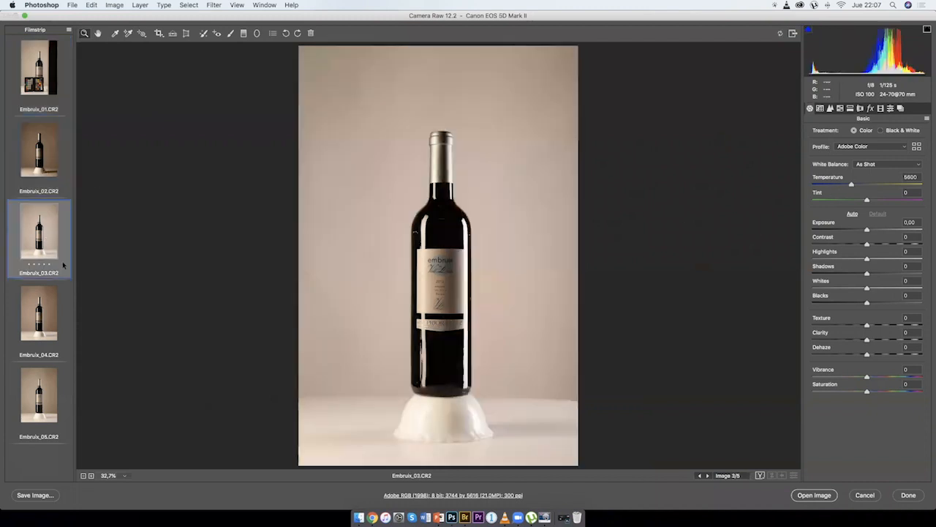
left_click(44, 315)
left_click(44, 383)
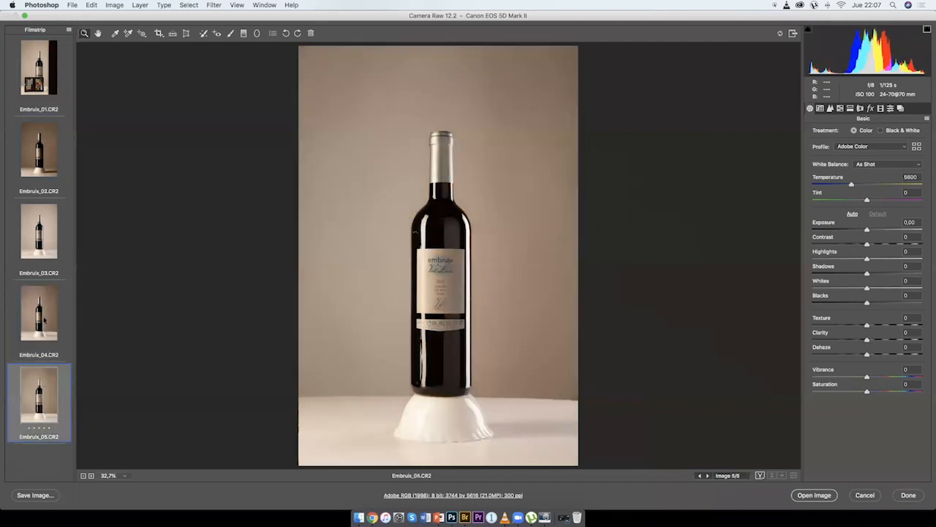
left_click(42, 314)
left_click(39, 228)
left_click(40, 150)
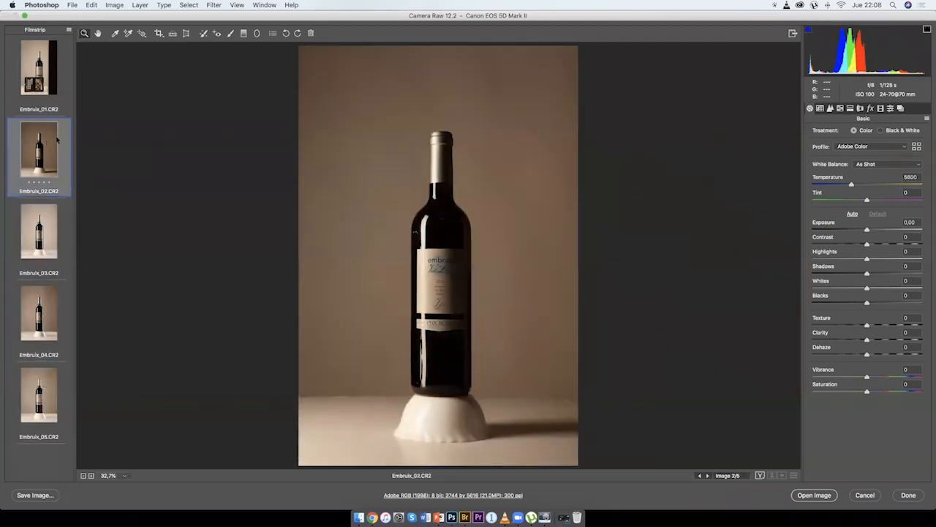
left_click(36, 84)
key("Down")
key("Down")
key("Down")
key("Down")
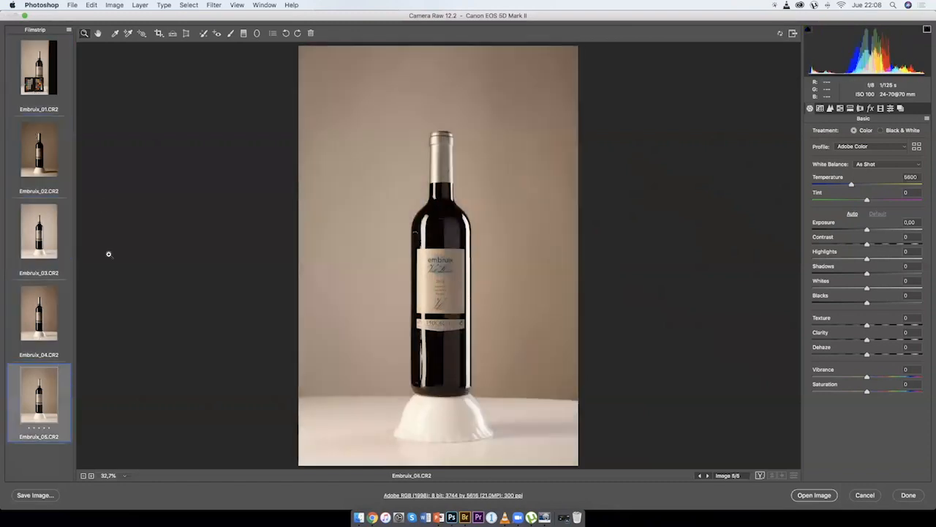
Compare the colour chart photo Embruix_01.CR2 with Embruix_02.CR2 and Embruix_03.CR2.
left_click(41, 70)
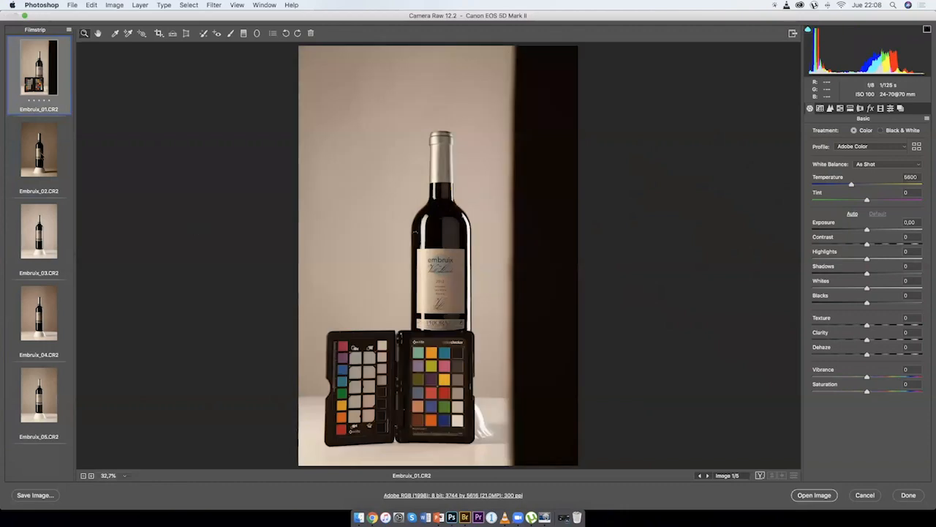
left_click(54, 146)
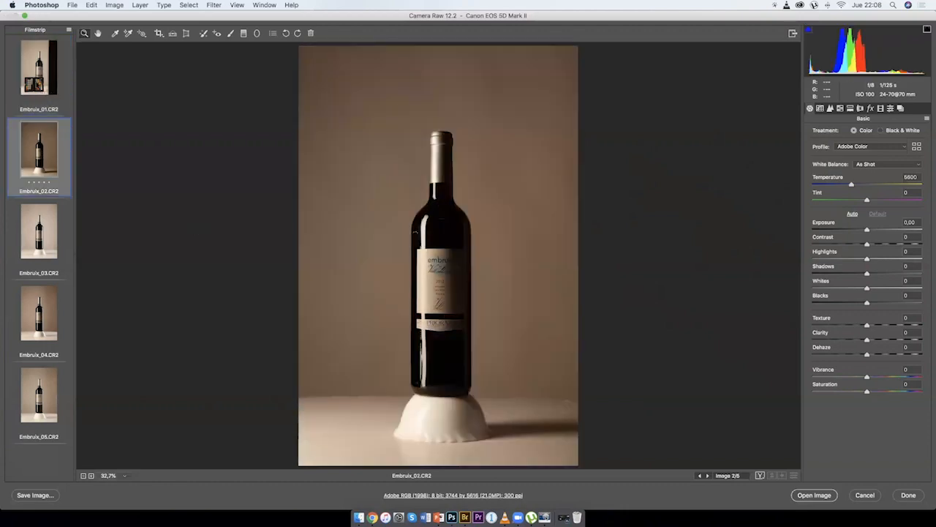
left_click(39, 88)
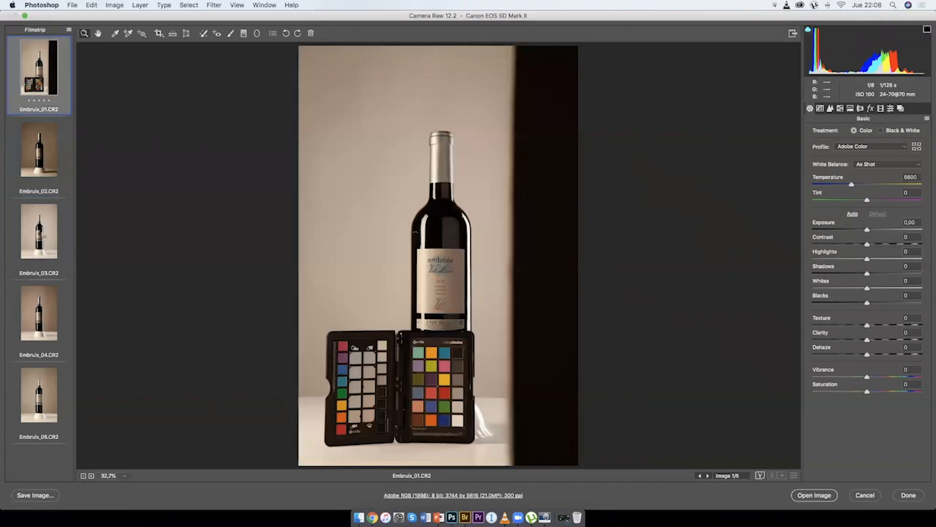
left_click(42, 236)
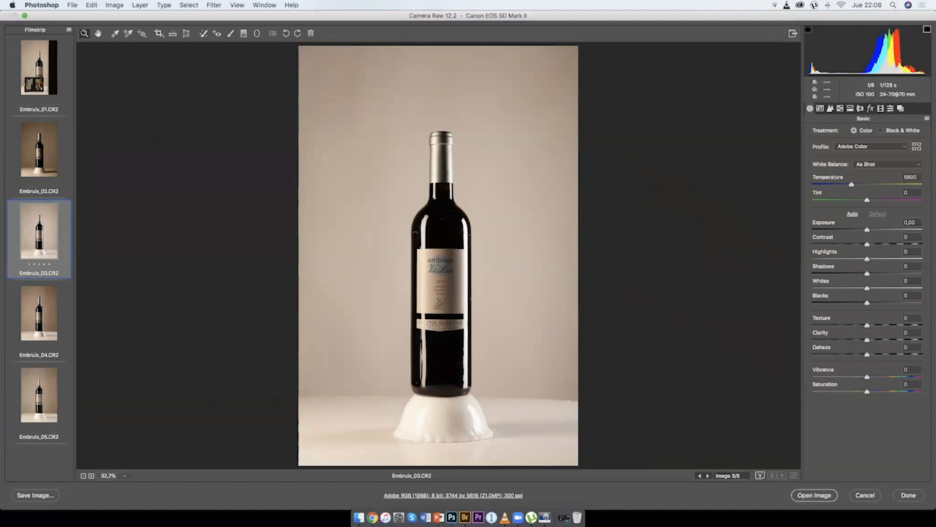
Select all five photos with Embruix_01.CR2 active and correct their white balance by sampling a grey patch on the colour chart.
left_click(39, 76)
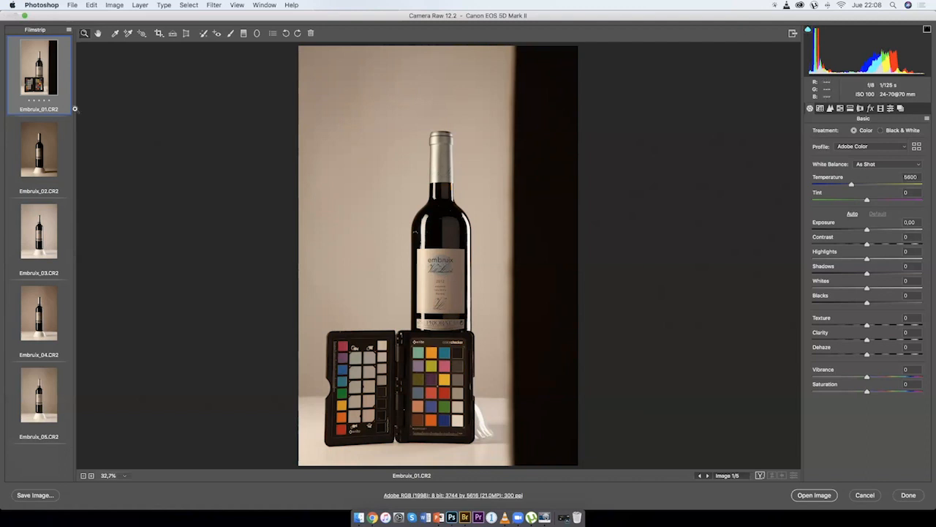
left_click(70, 30)
left_click(75, 37)
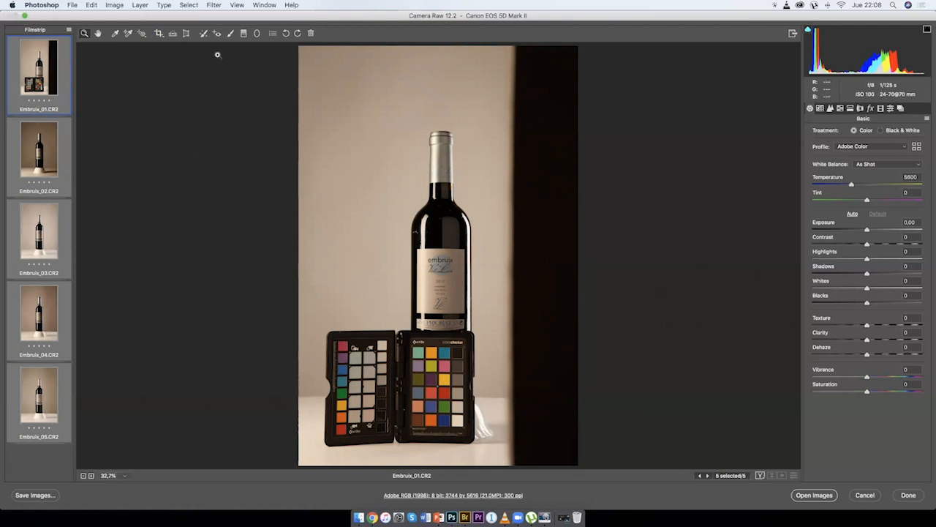
left_click(115, 34)
left_click(382, 376)
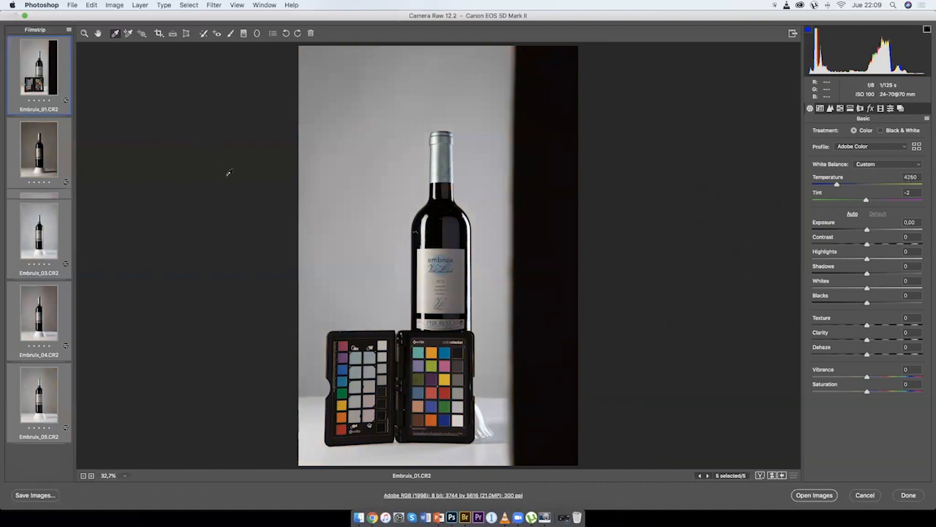
Examine the bottle photos individually to check the corrected white balance across the set.
left_click(40, 76)
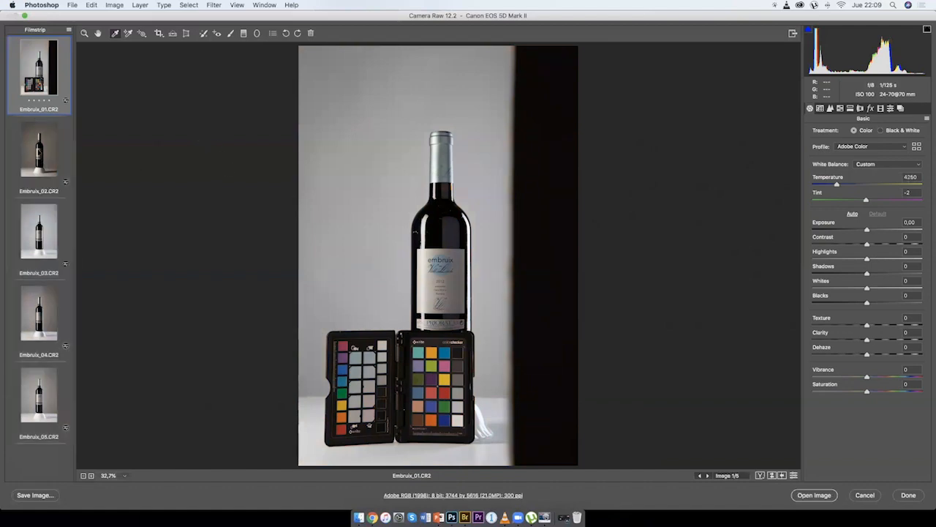
left_click(42, 150)
left_click(48, 228)
left_click(45, 311)
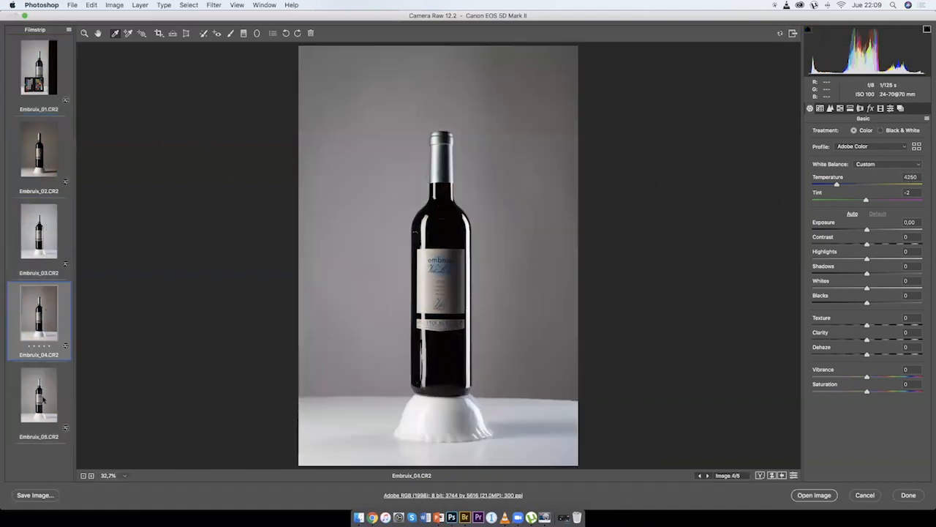
left_click(44, 398)
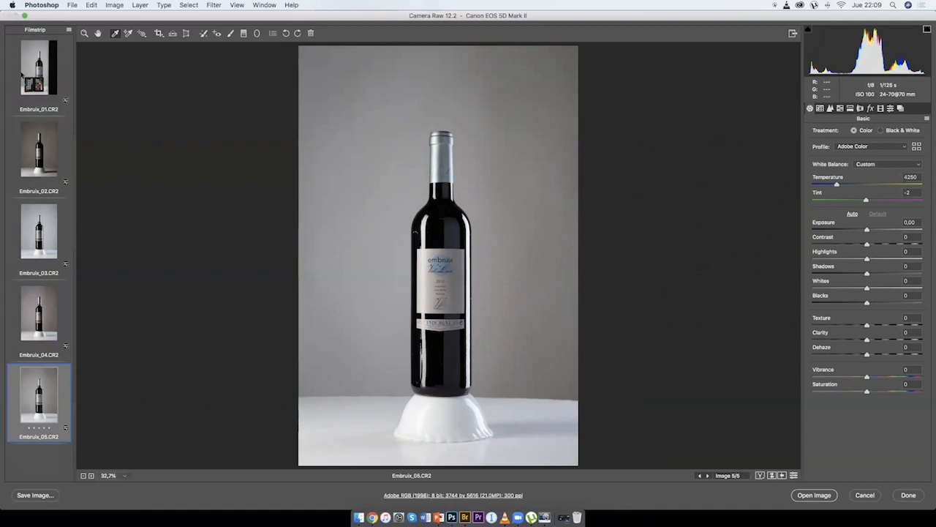
left_click(38, 66)
left_click(43, 150)
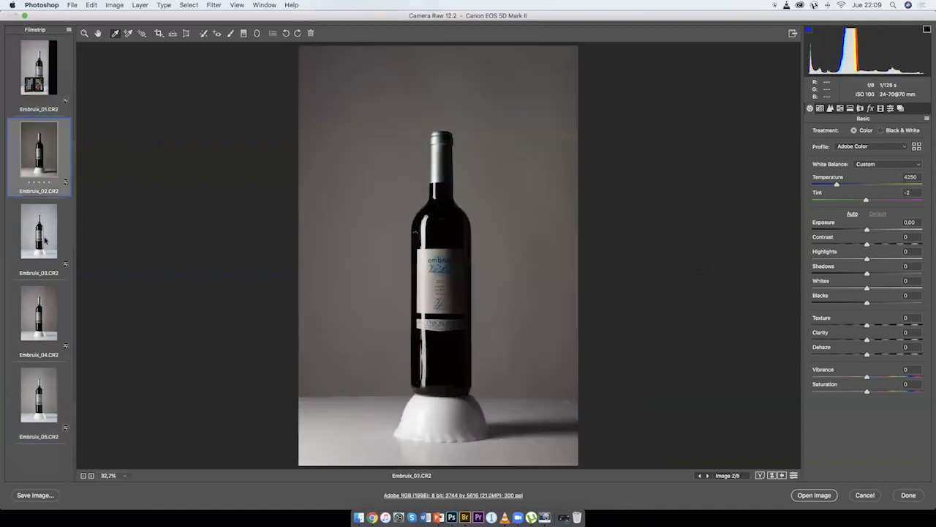
left_click(40, 324)
left_click(45, 388)
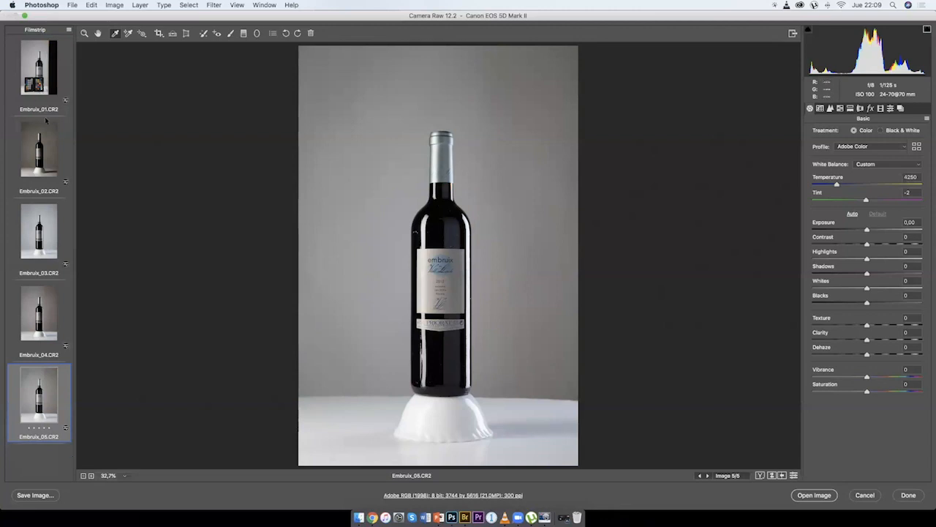
Select all five photos with Embruix_03.CR2 active and set their shared white balance temperature to 6050.
left_click(41, 86)
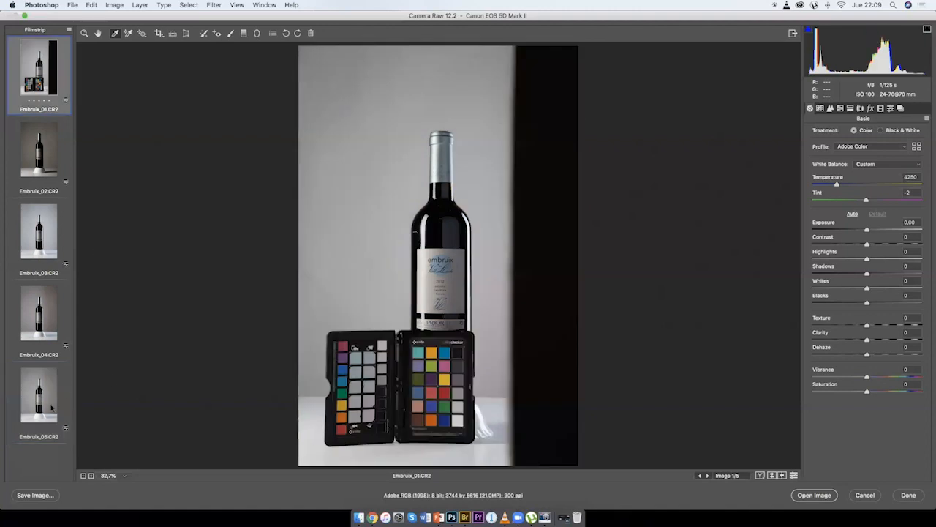
left_click(49, 407, "shift")
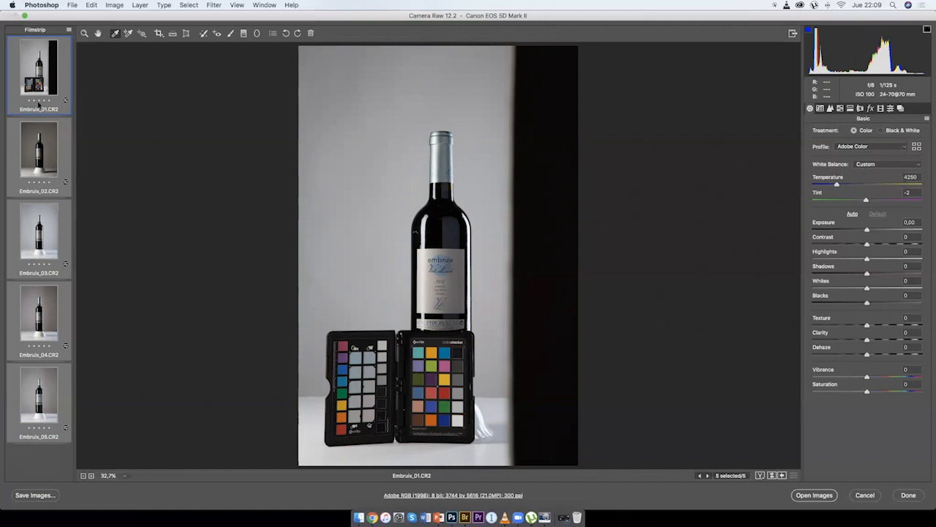
left_click(39, 250)
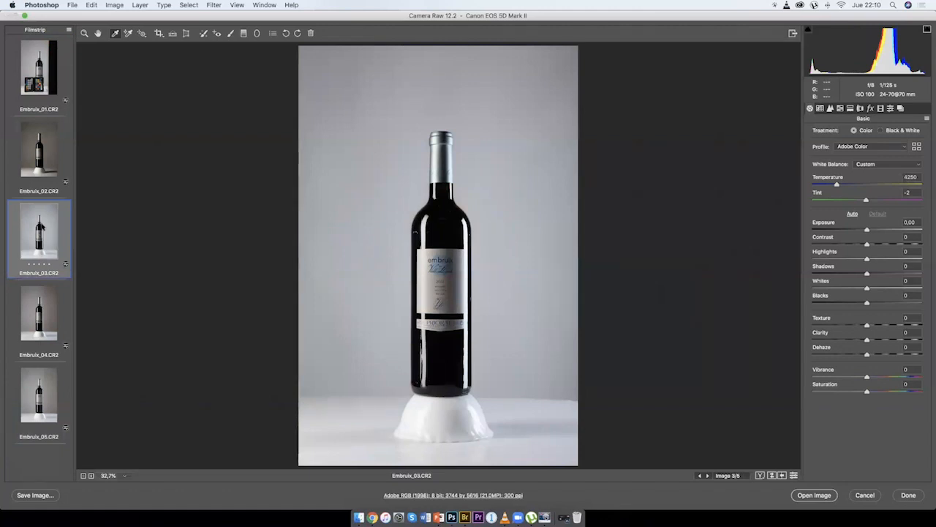
key("super+a")
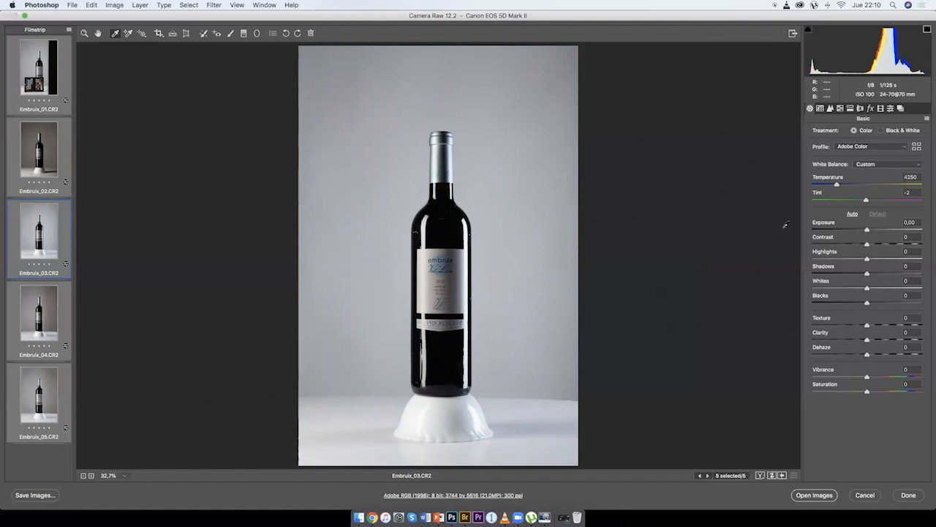
left_click(859, 184)
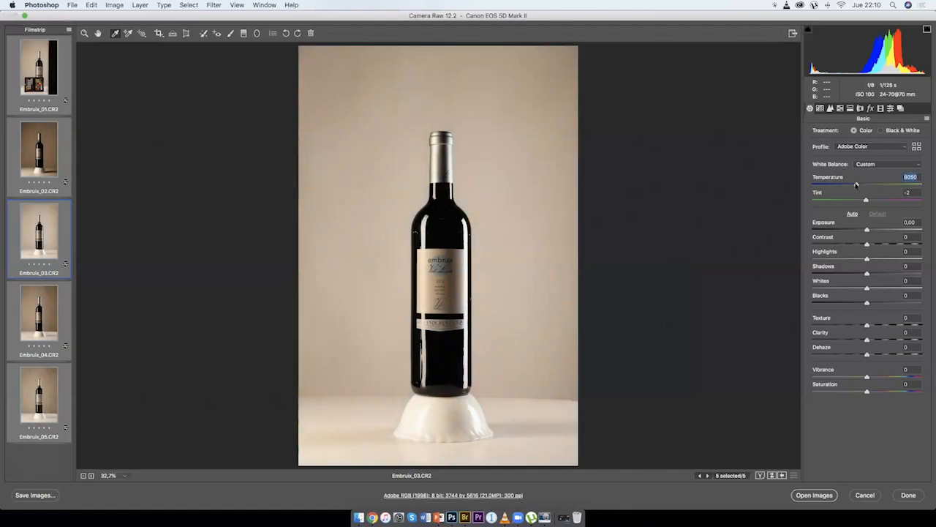
Undo the temperature change and set the five photos' Highlights to -40, Shadows to -35, Blacks to +3 and Texture to +13.
key("super+z")
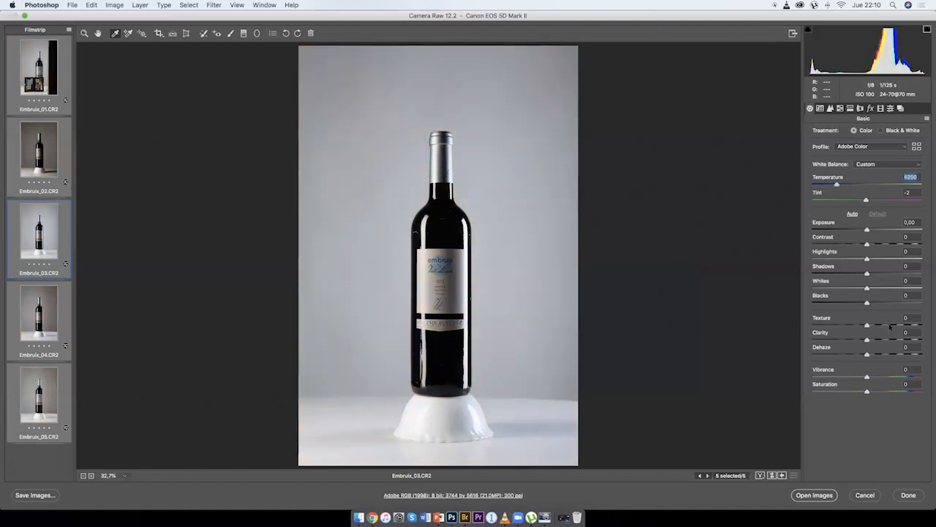
left_click(890, 325)
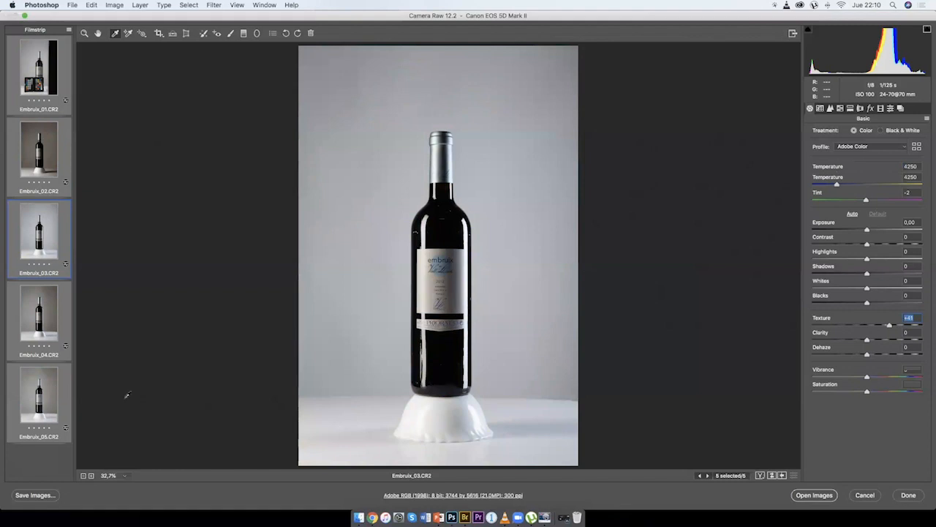
left_click(881, 259)
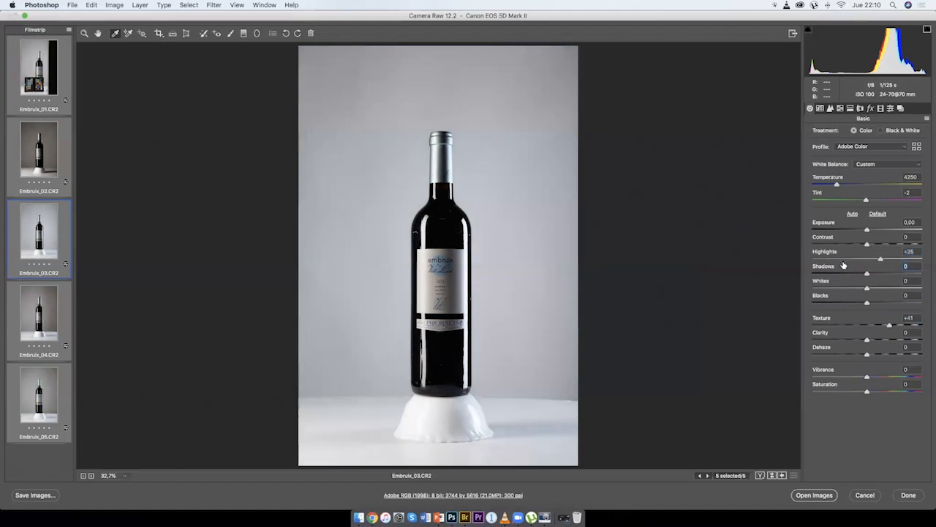
left_click(845, 259)
left_click_drag(866, 274, 848, 274)
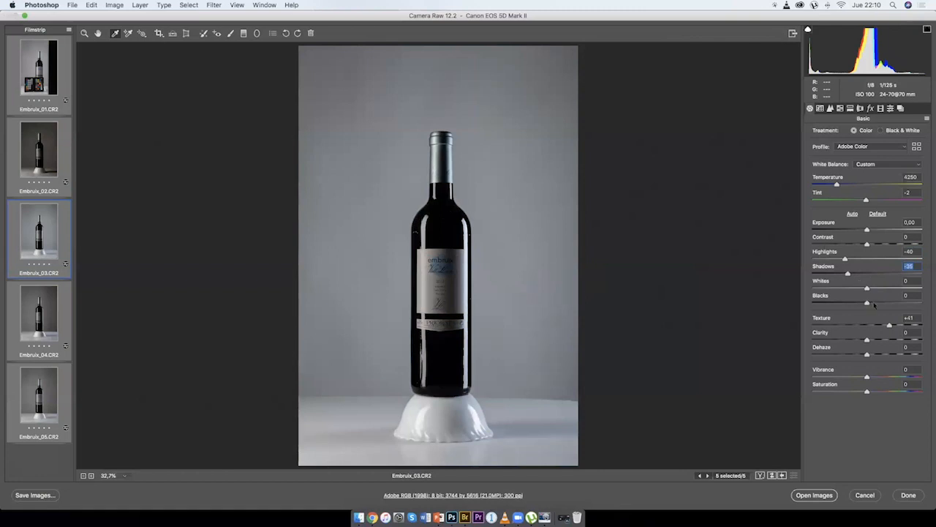
left_click_drag(868, 303, 880, 303)
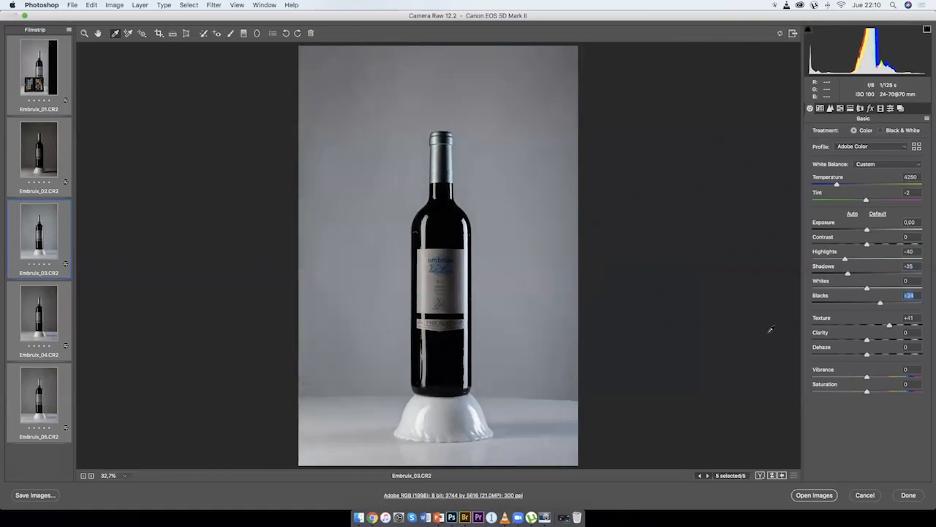
left_click(874, 324)
left_click(868, 303)
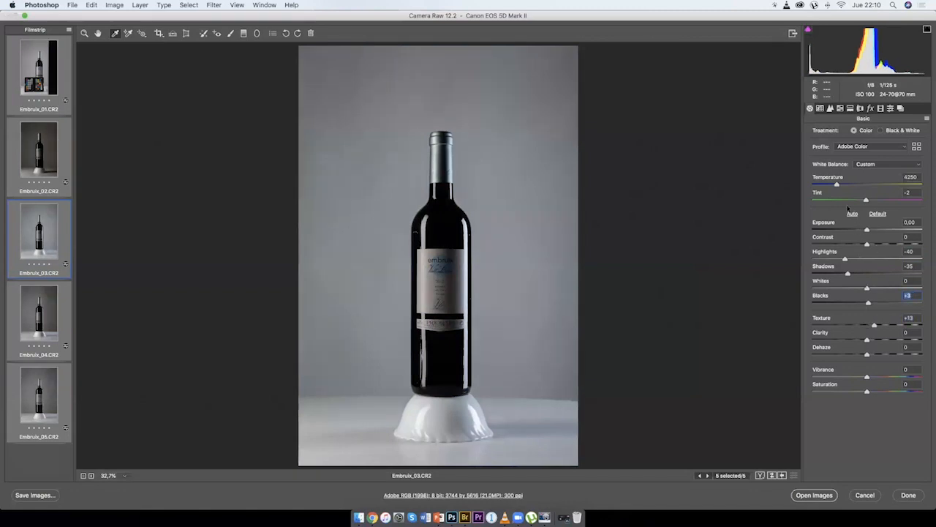
Examine the five bottle photos one by one to check the shared tonal adjustments.
left_click(43, 70)
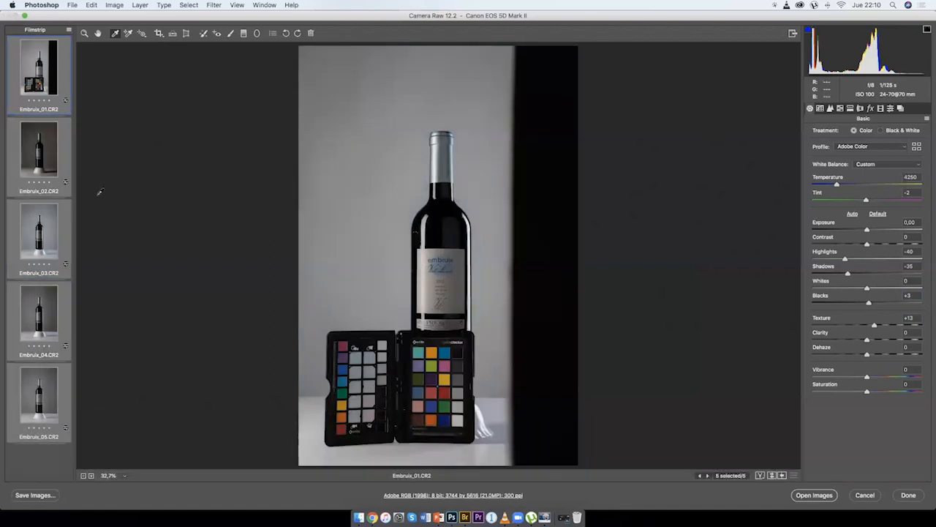
left_click(46, 154)
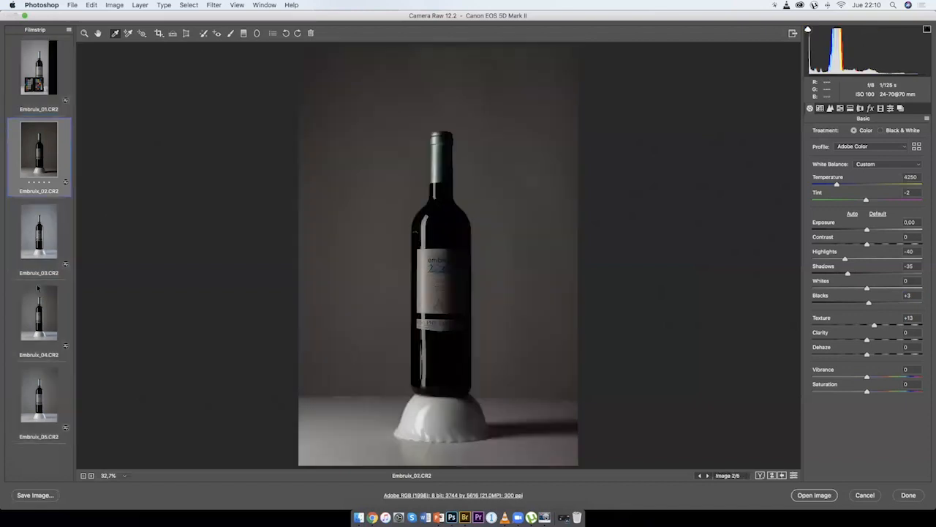
left_click(40, 233)
left_click(45, 303)
left_click(42, 393)
left_click(44, 82)
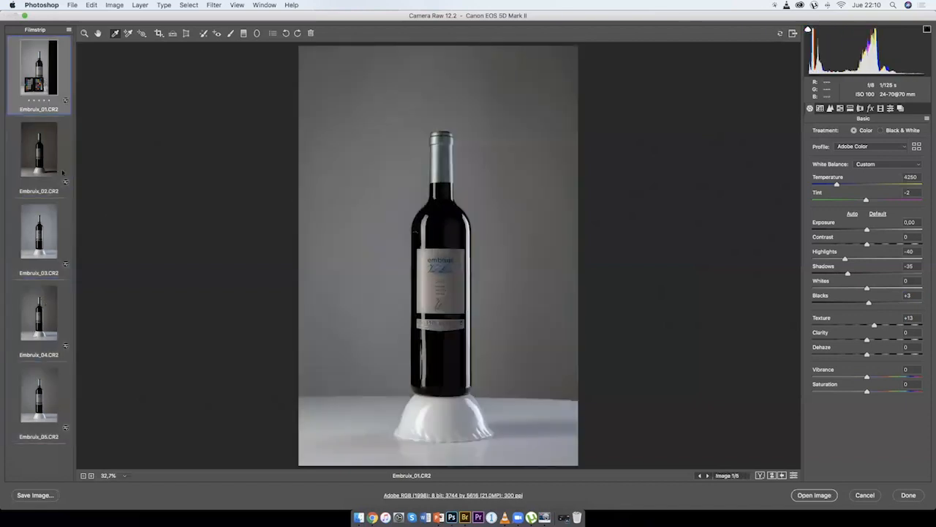
Select all five photos and set the file name for saving them to Vine.
key("super+a")
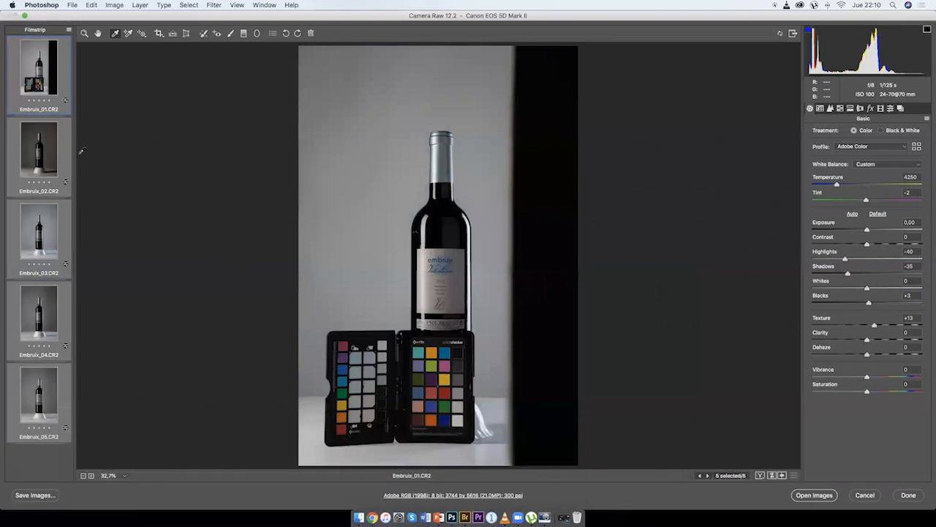
left_click(35, 495)
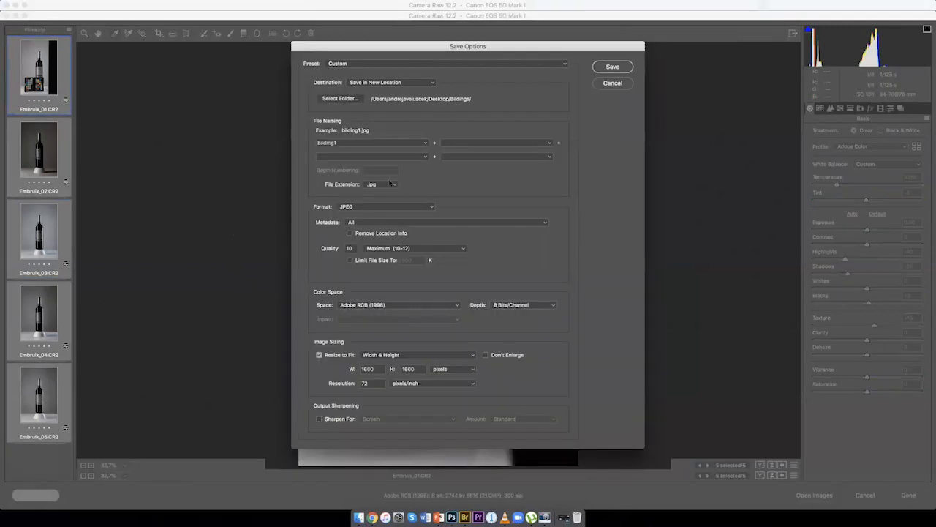
left_click_drag(341, 143, 310, 135)
type("Vine")
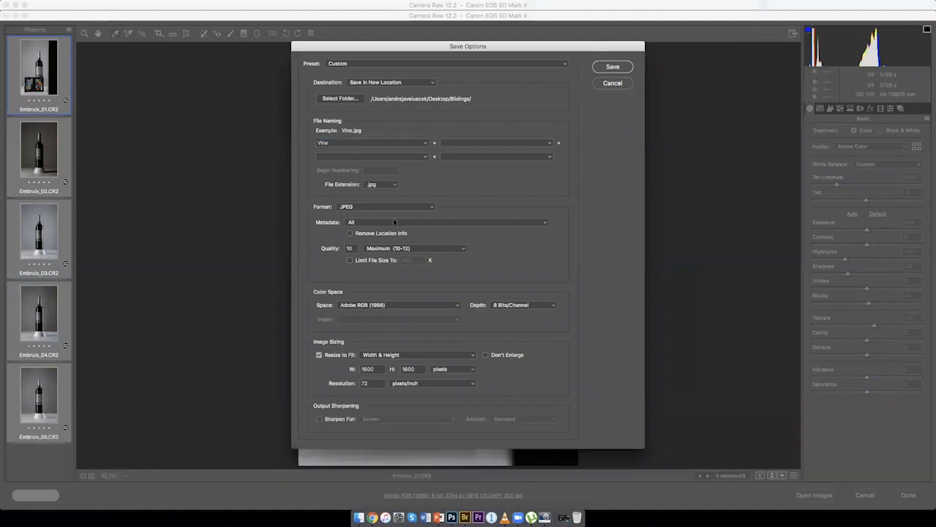
Set the file extension of the saved photos to .tif.
left_click(378, 186)
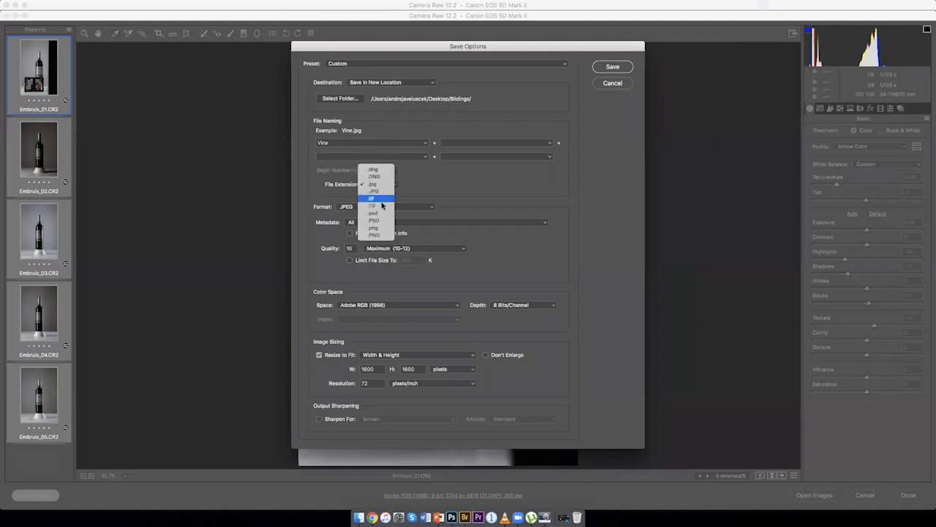
left_click(382, 206)
left_click(385, 186)
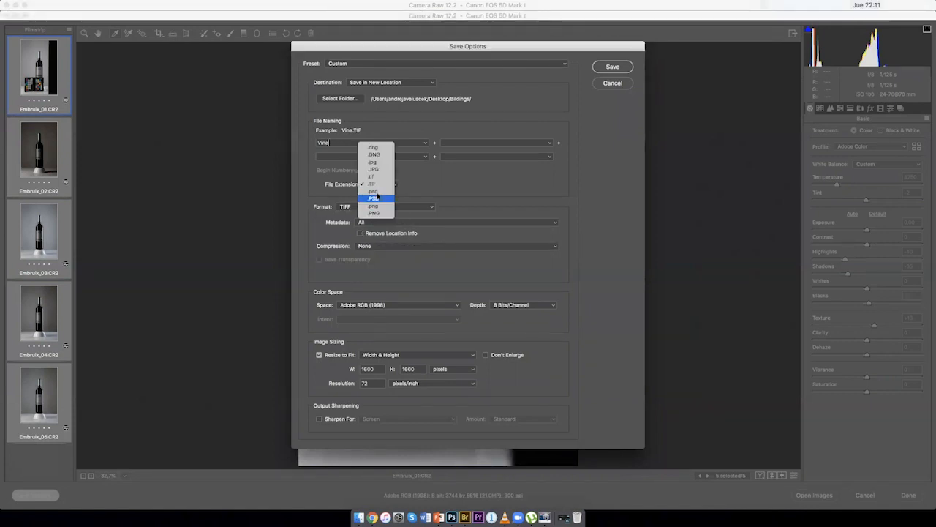
left_click(379, 176)
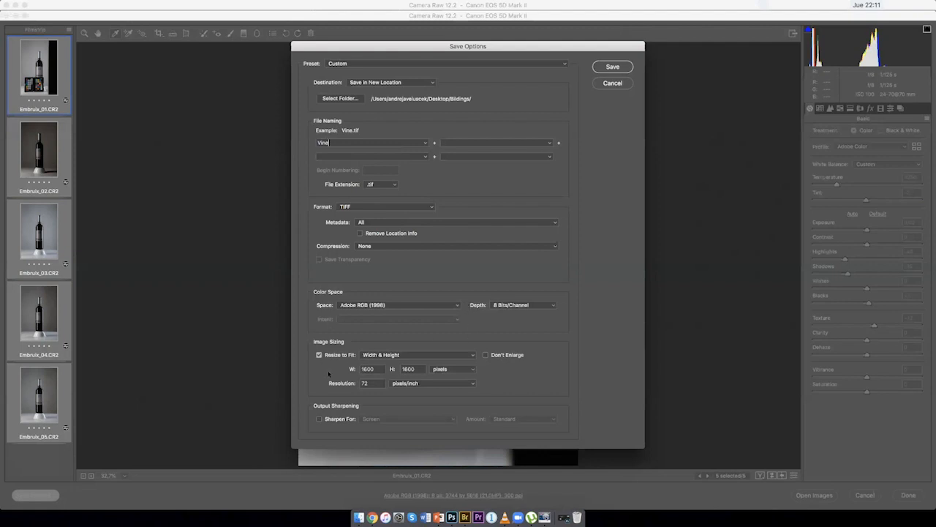
Turn off Resize to Fit and set the file extension of the saved photos to .psd.
left_click(322, 355)
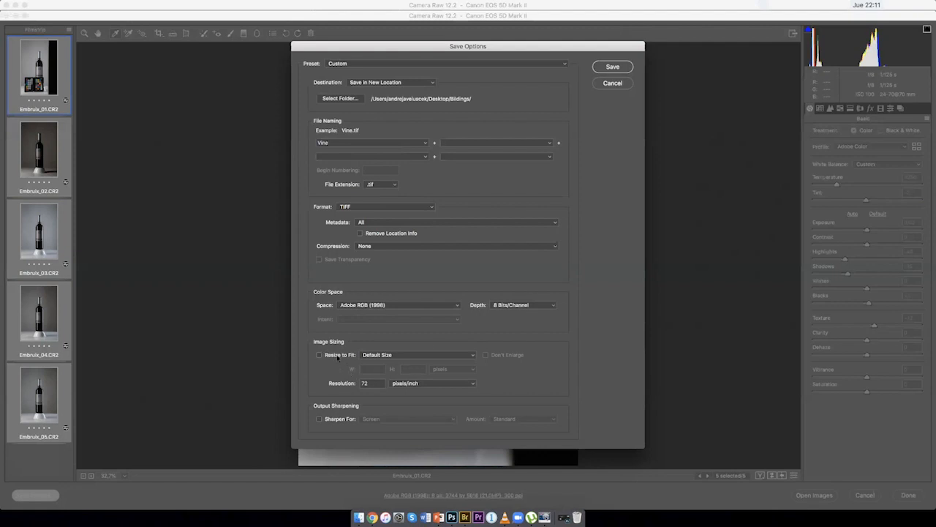
left_click(392, 184)
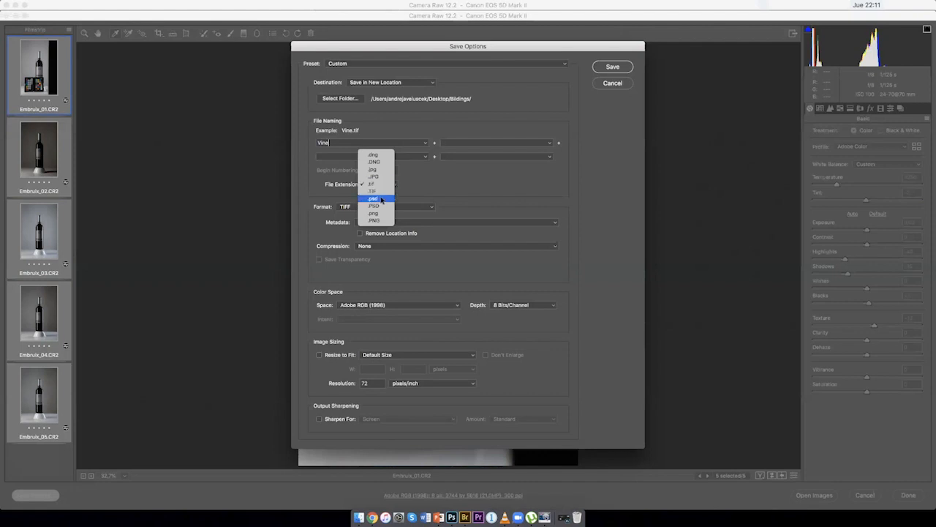
left_click(379, 210)
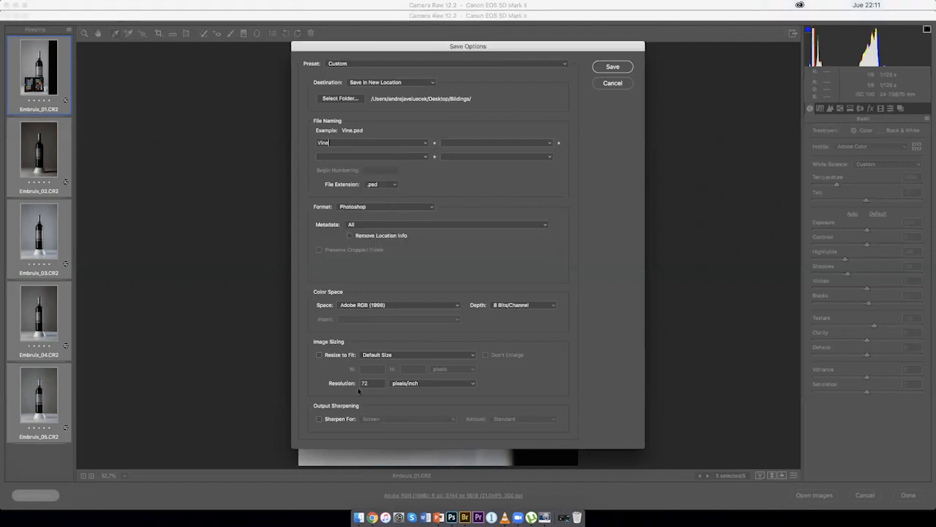
left_click(320, 355)
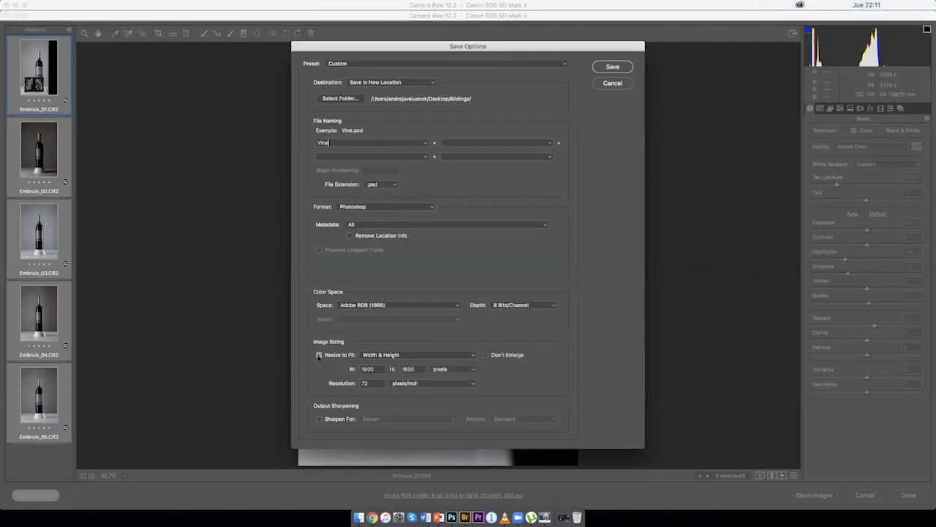
left_click(319, 356)
left_click(319, 356)
left_click(491, 355)
left_click(319, 354)
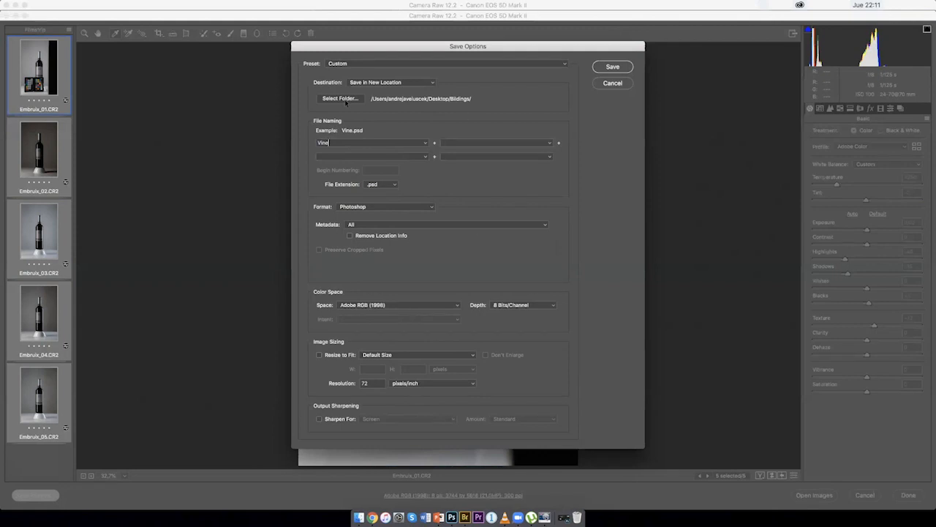
Create a folder named Vine on the desktop (Escritorio), choose it as the destination and save the photos there.
left_click(340, 98)
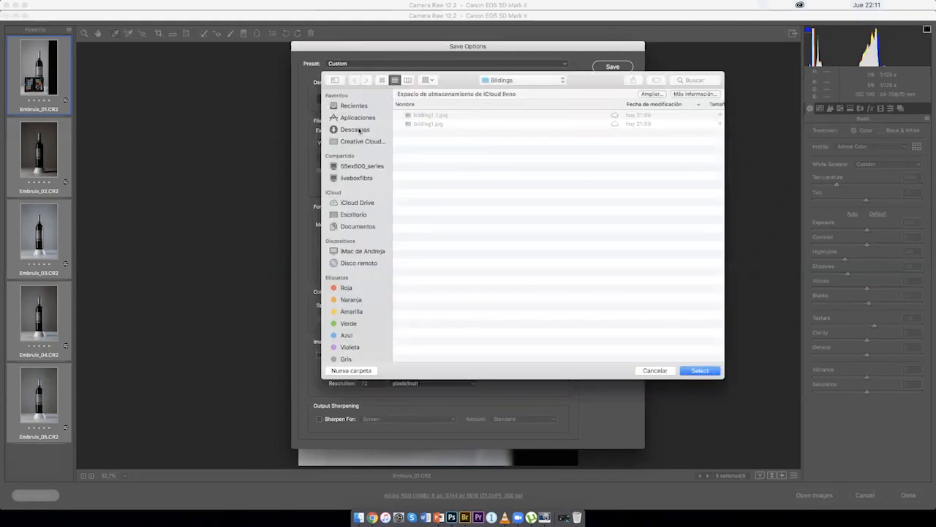
left_click(356, 218)
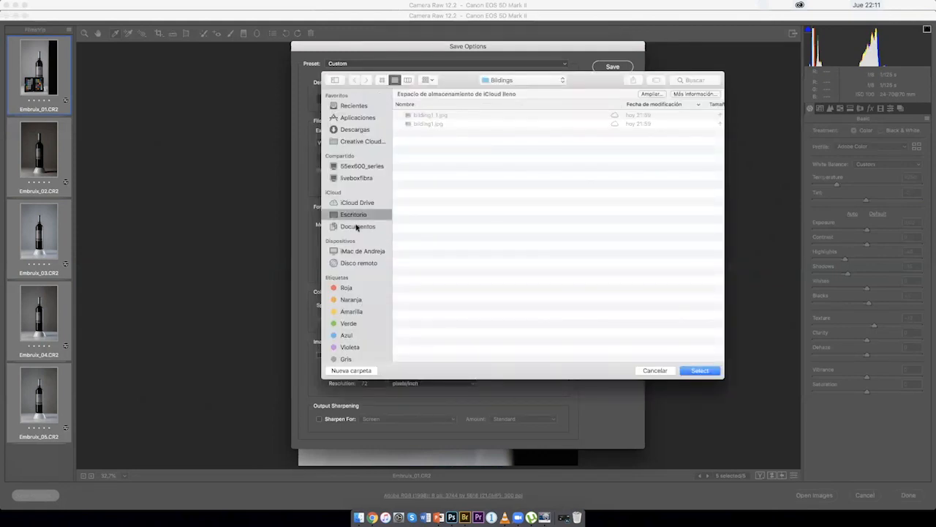
left_click(361, 370)
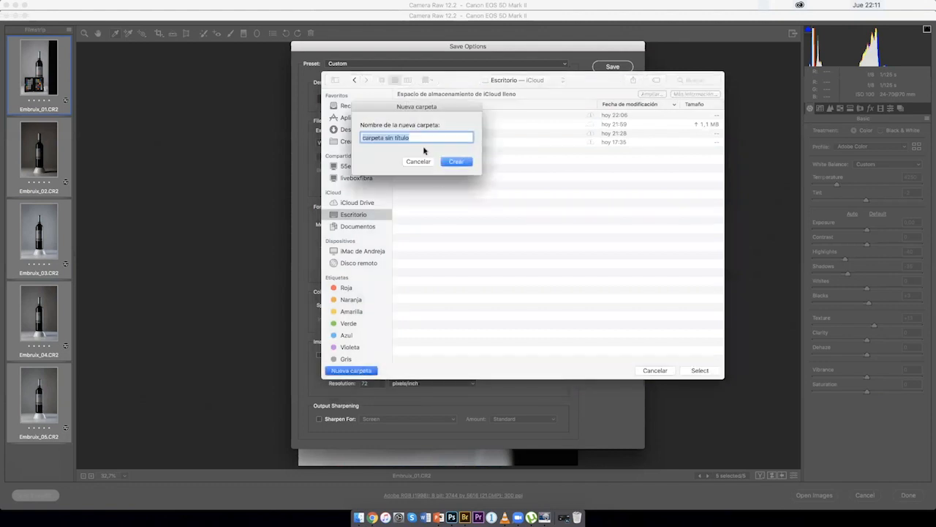
type("Vine")
left_click(458, 162)
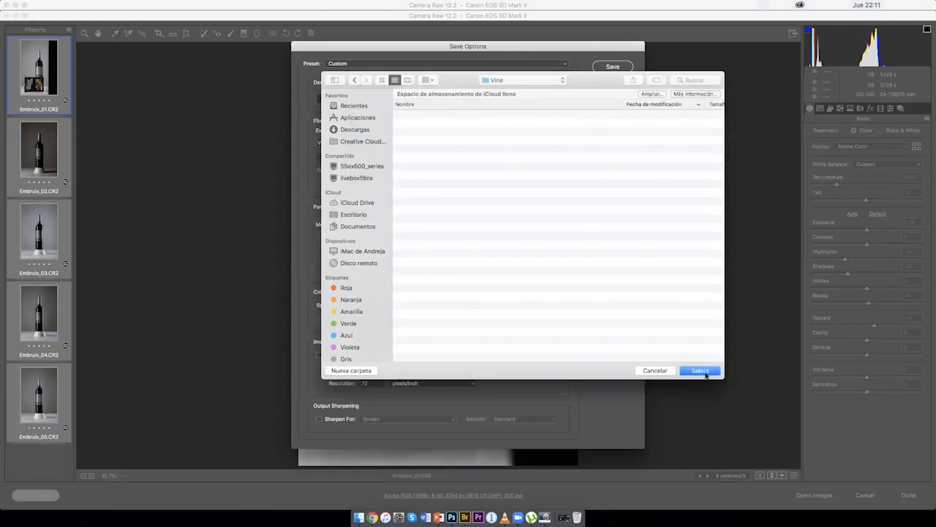
left_click(700, 371)
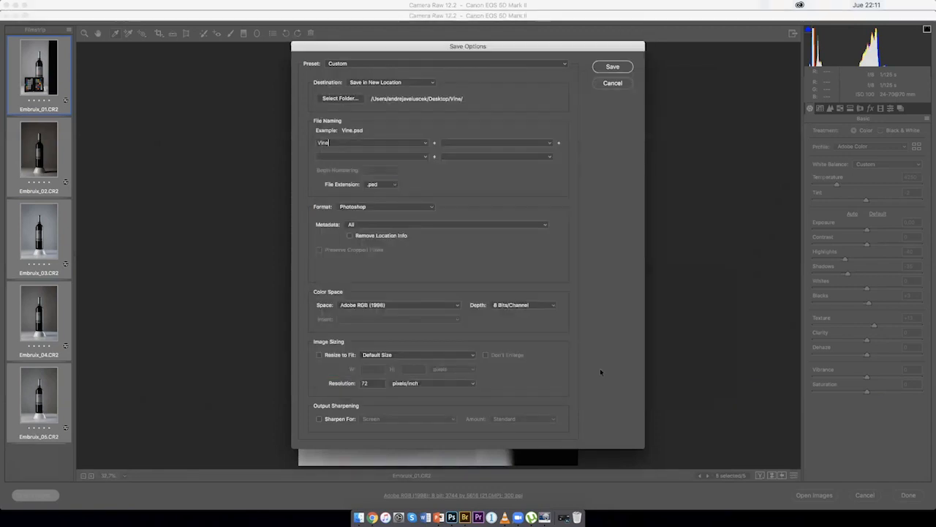
left_click(613, 67)
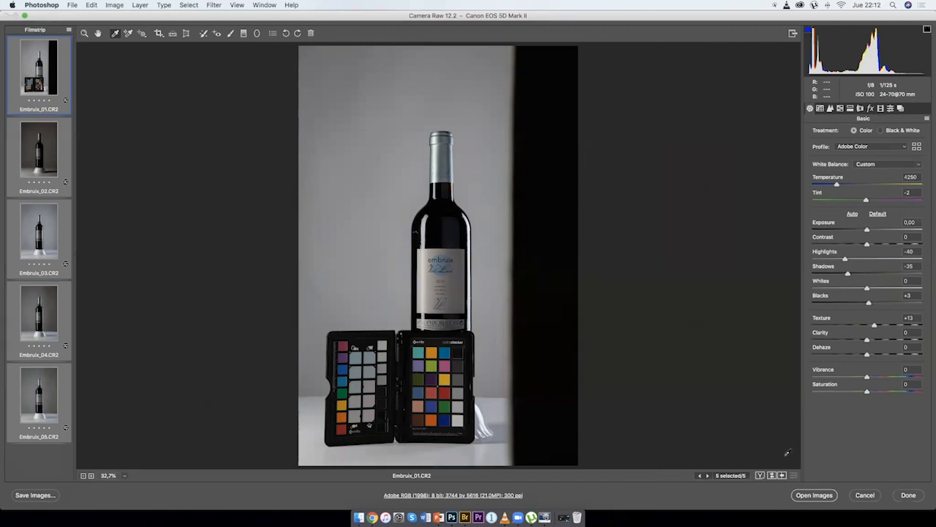
Finish editing the bottle photos, keeping their adjustments, and open the leaf photo 08.CR2 from Adobe Bridge.
left_click(908, 495)
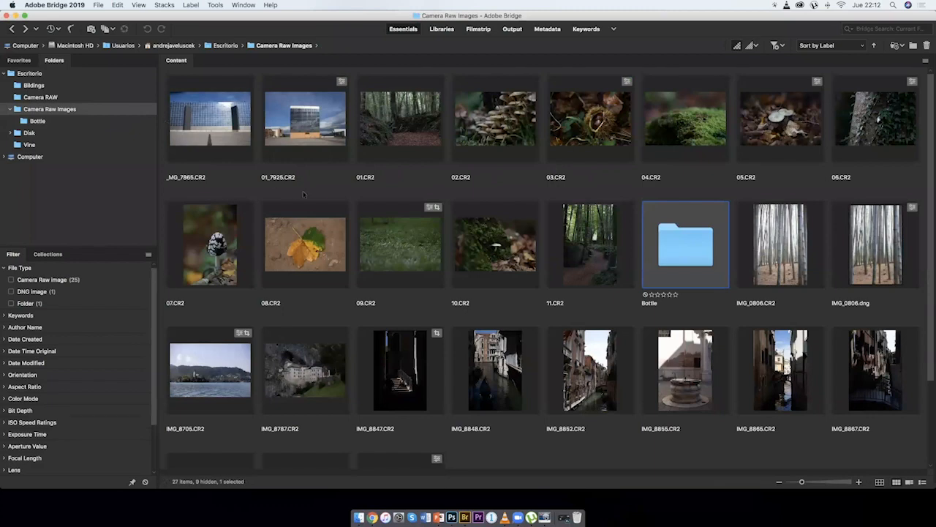
left_click(316, 251)
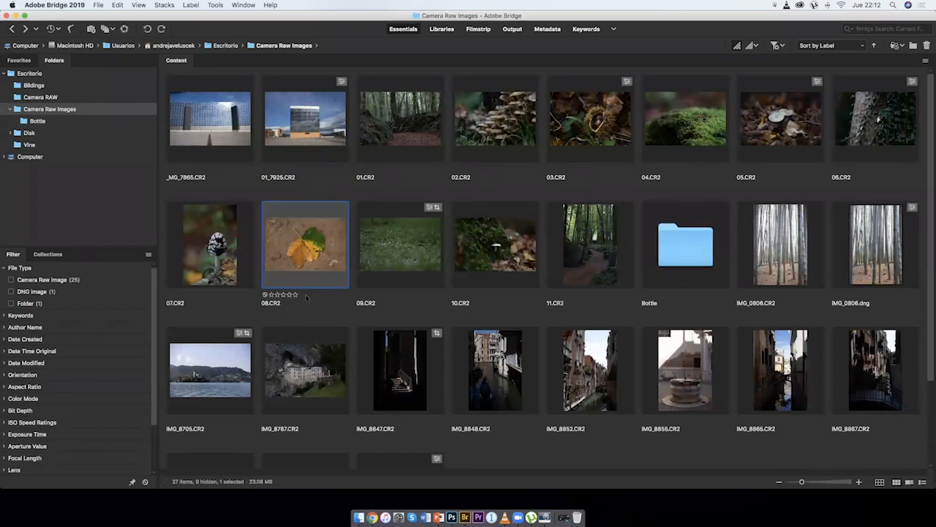
double_click(314, 258)
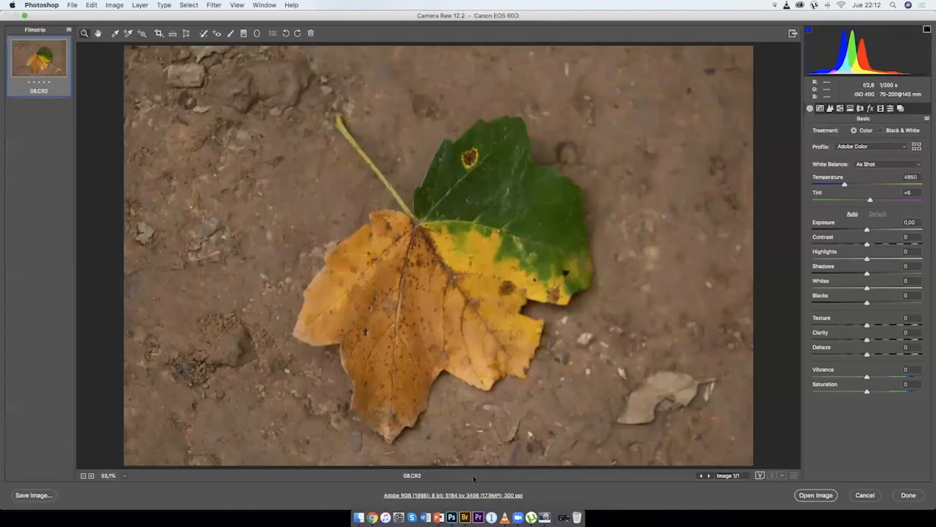
Examine the color space choices in the workflow options of 08.CR2, keeping Adobe RGB (1998).
left_click(472, 495)
left_click(462, 495)
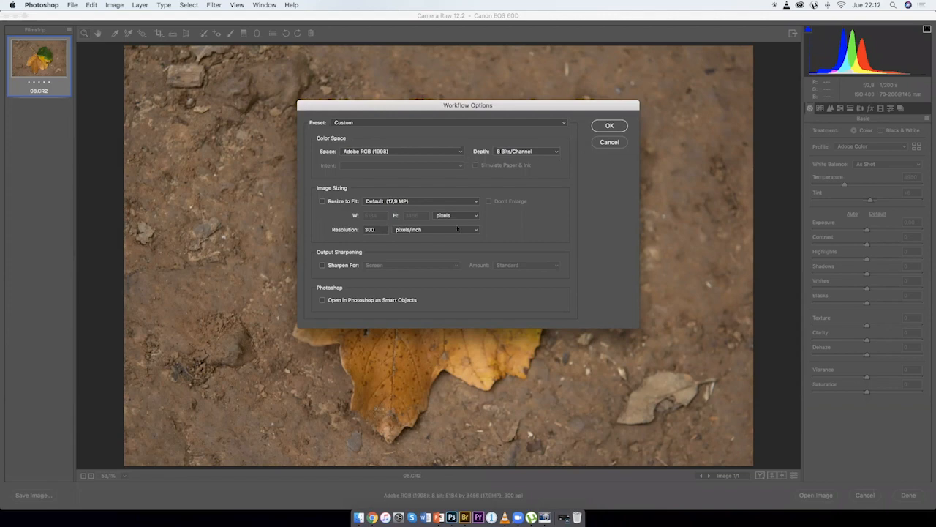
left_click(447, 151)
left_click(406, 133)
Try a depth of 16 Bits/Channel, restore 8 Bits/Channel and accept the workflow options.
left_click(534, 152)
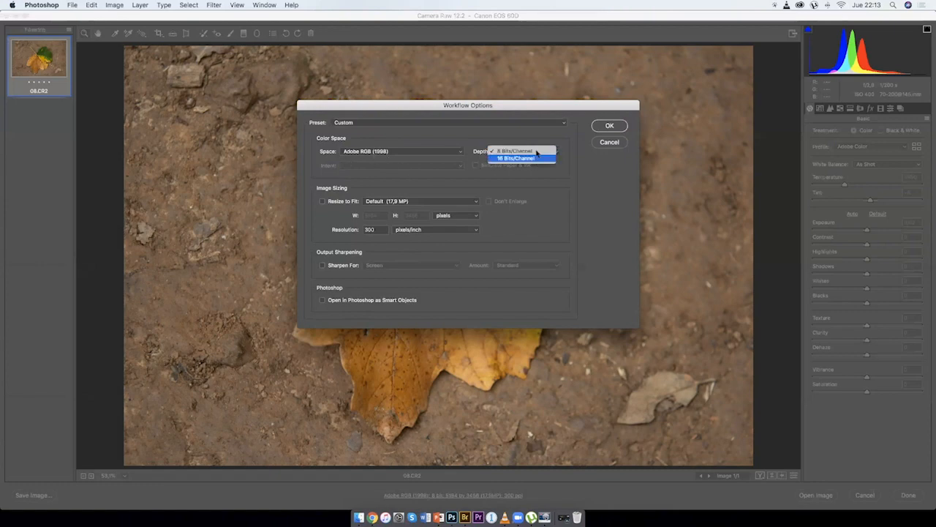
left_click(537, 159)
left_click(542, 151)
left_click(546, 169)
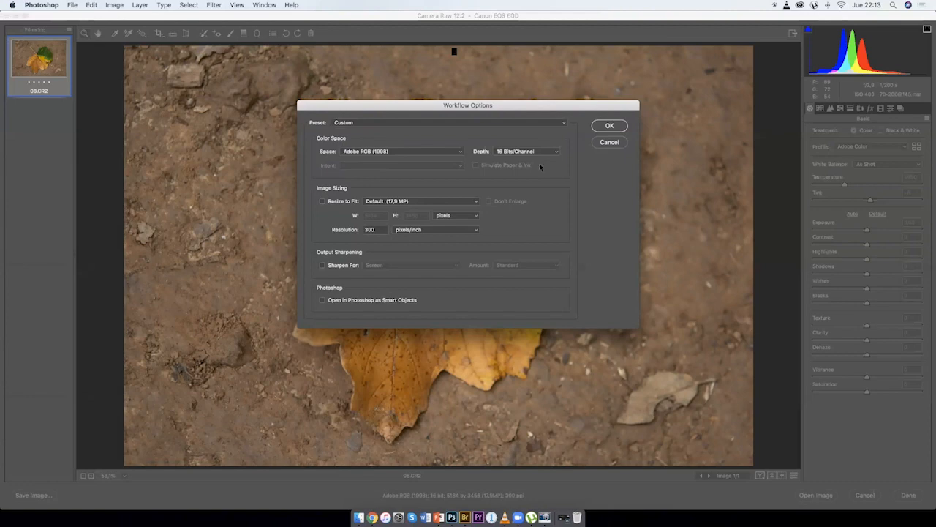
left_click(541, 151)
left_click(536, 143)
left_click(609, 126)
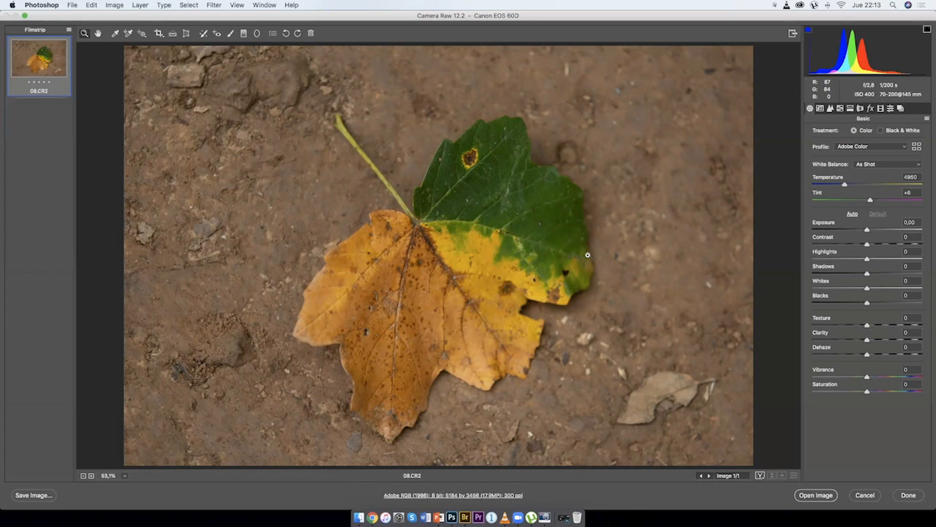
Review the resolution setting in the workflow options and leave without changing it.
left_click(500, 495)
double_click(372, 229)
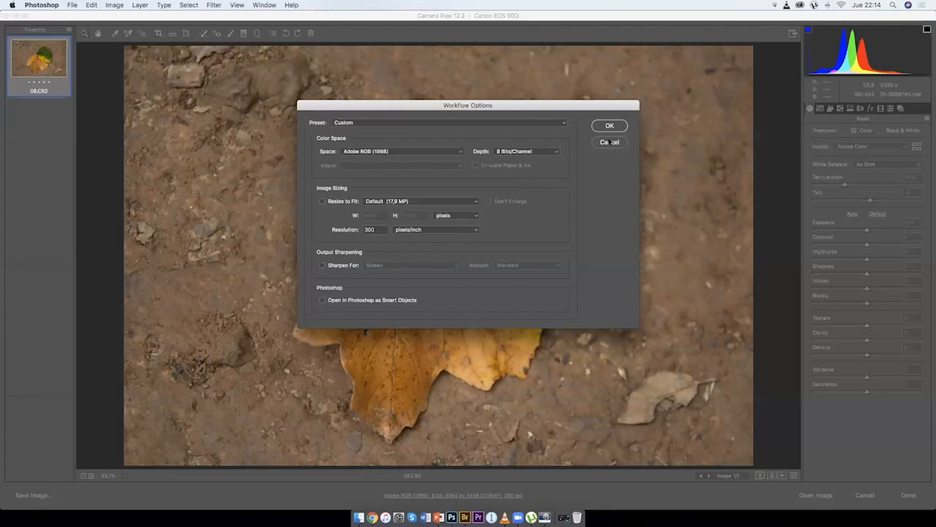
left_click(609, 142)
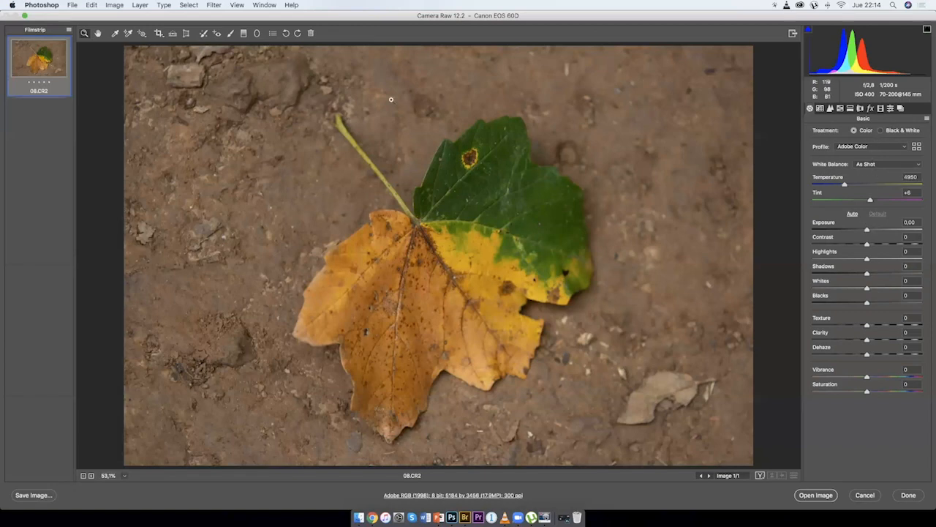
Convert 08.CR2 to black and white with Exposure -0.60, Contrast +14, Whites +55, Blacks -33, Texture +15 and Clarity +24.
left_click(883, 131)
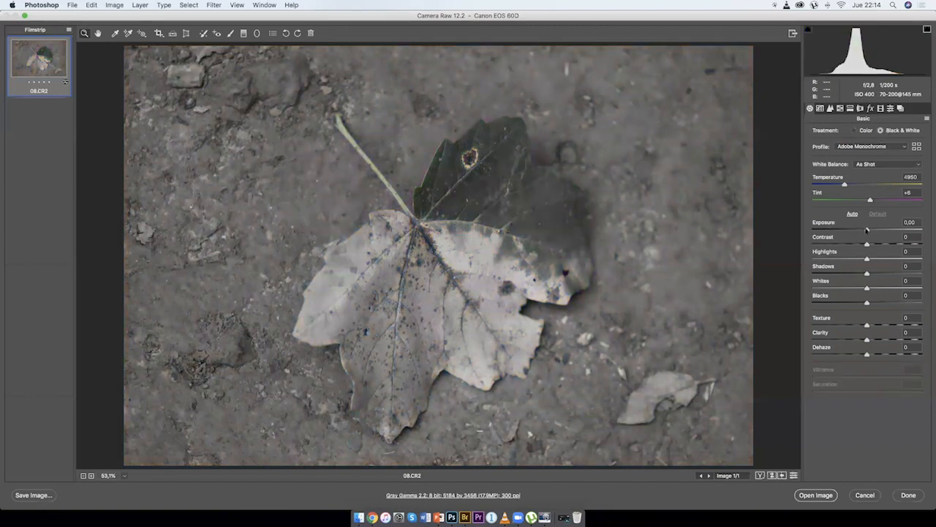
left_click(857, 229)
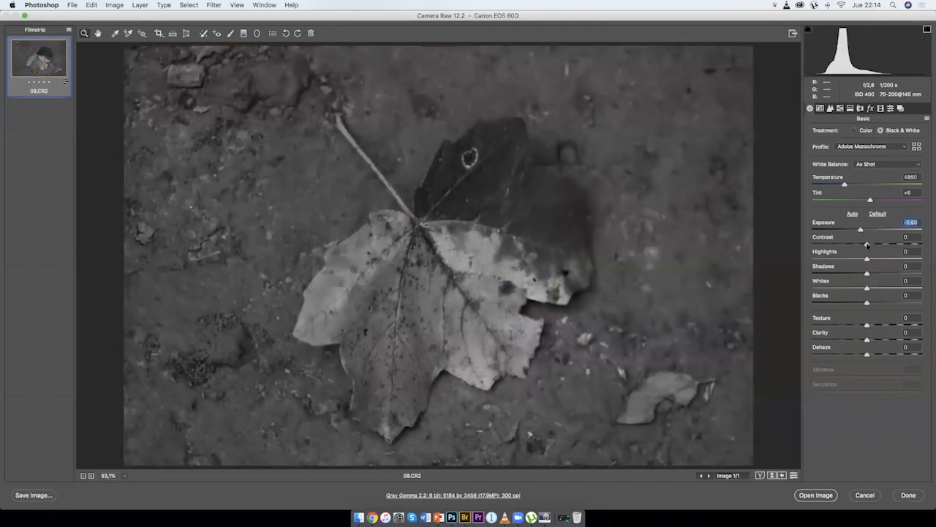
left_click_drag(868, 244, 875, 244)
left_click_drag(868, 288, 897, 288)
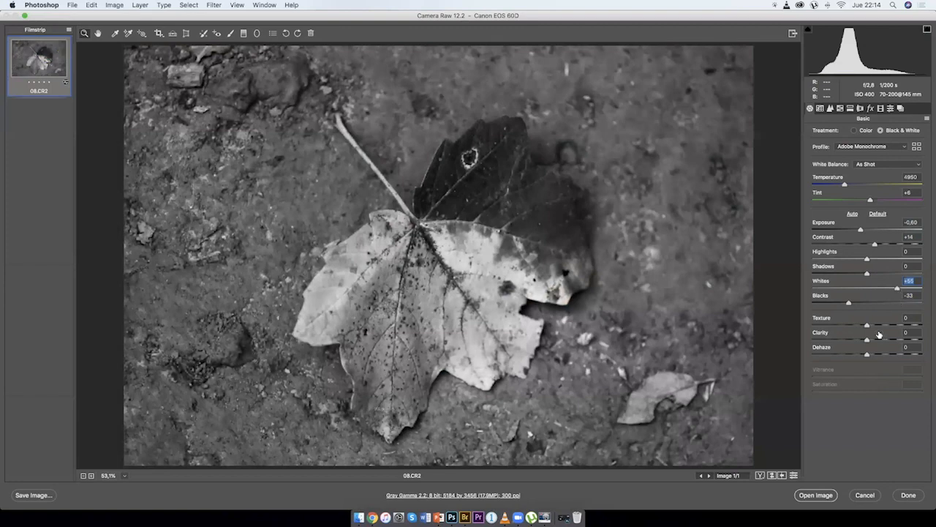
left_click_drag(867, 325, 880, 340)
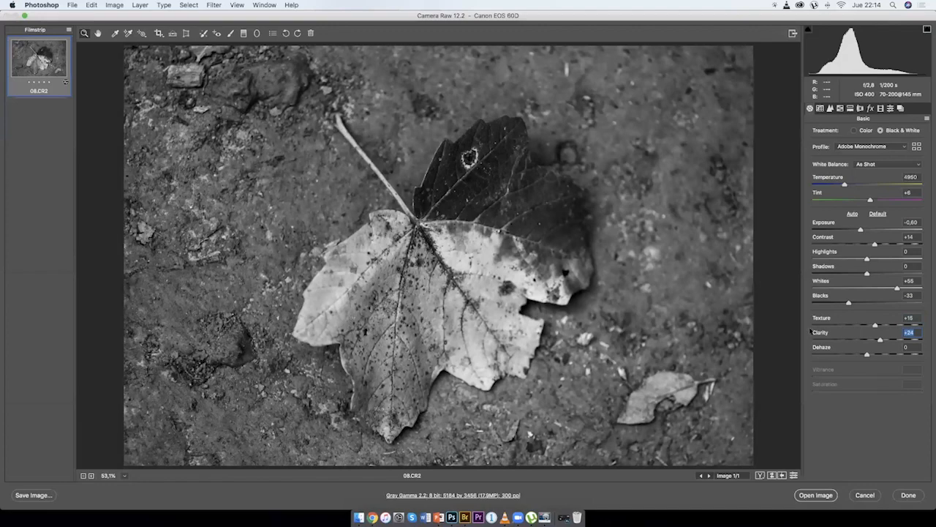
Add a large radial filter around the leaf affecting the outside, set its Exposure to -1.40 and finish editing, keeping the changes.
key("j")
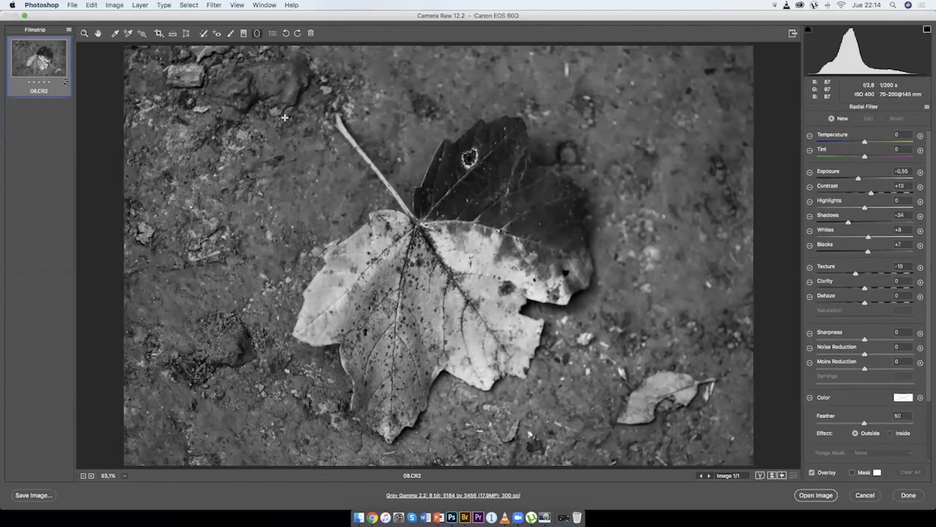
mouse_move(247, 113)
left_mouse_down()
mouse_move(692, 356)
mouse_move(678, 350)
left_mouse_up()
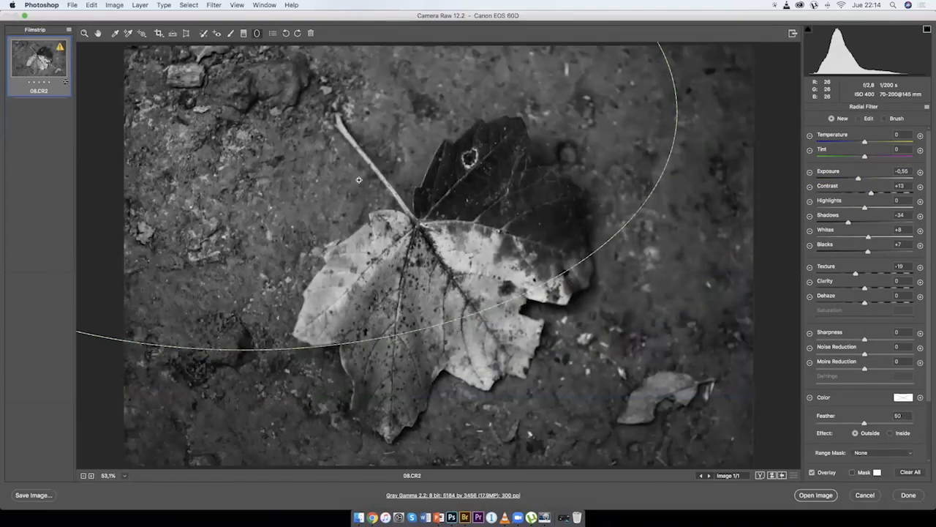
left_click_drag(359, 180, 541, 307)
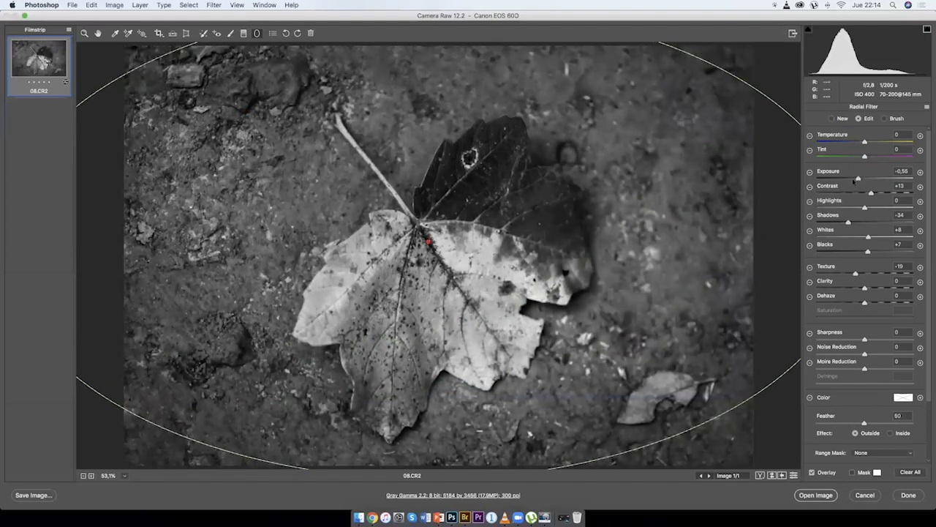
left_click_drag(854, 180, 846, 180)
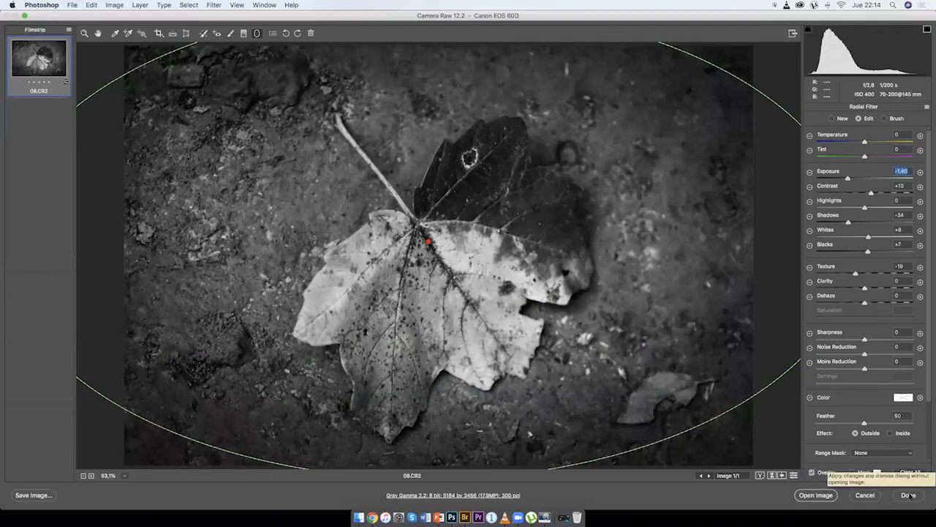
left_click(910, 495)
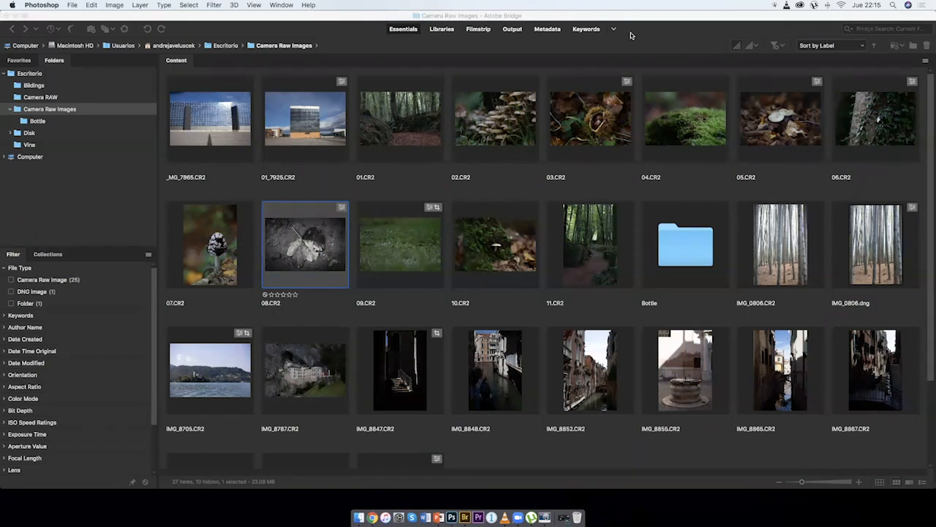
Reopen 08.CR2 from Adobe Bridge, view it with the Color treatment and restore Black & White.
double_click(330, 236)
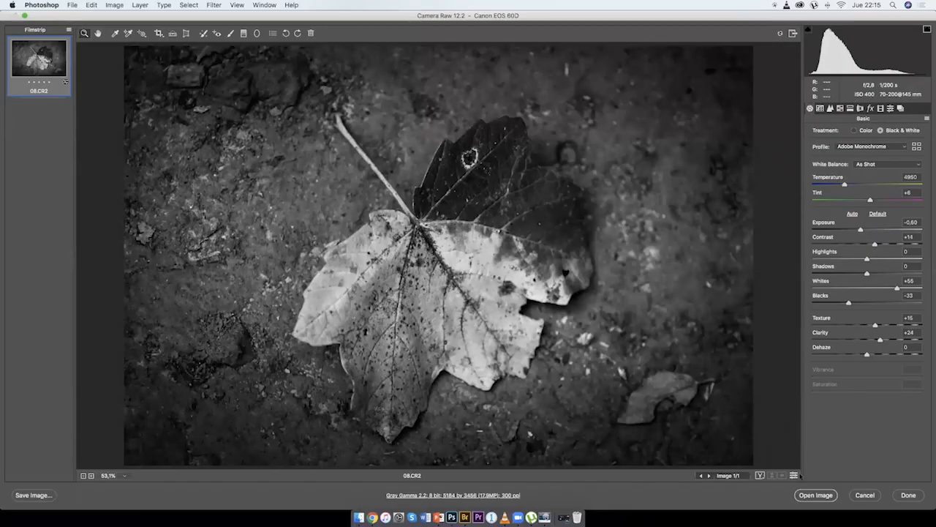
left_click(854, 130)
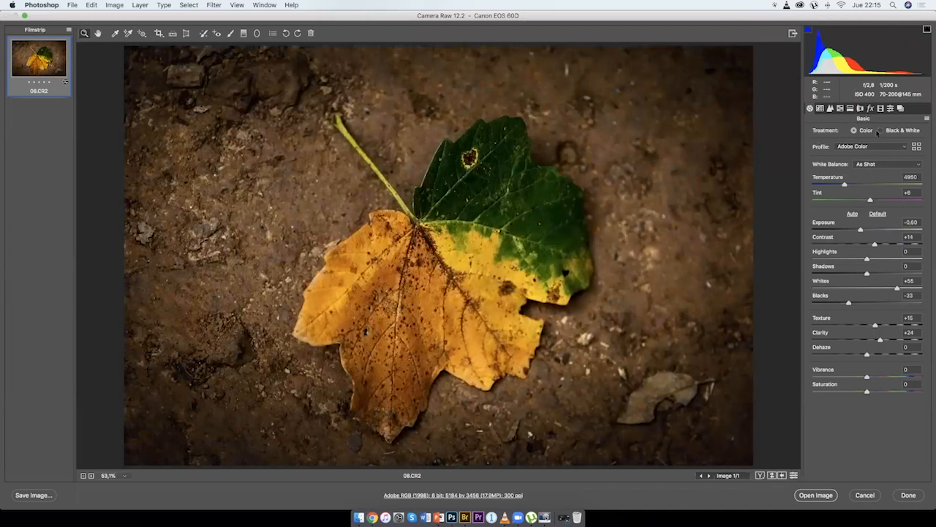
key("v")
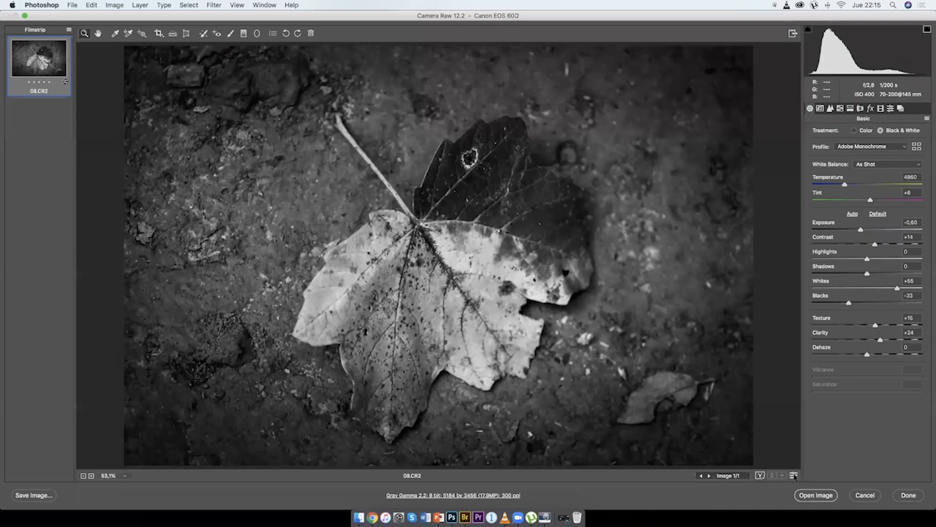
Compare the current Basic settings of 08.CR2 with the defaults and finish editing the photo.
left_click(795, 475)
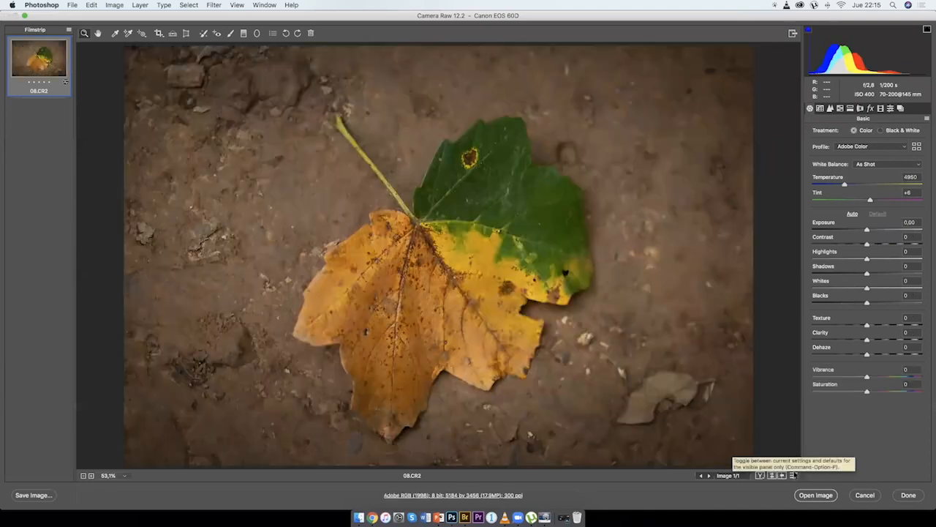
left_click(794, 474)
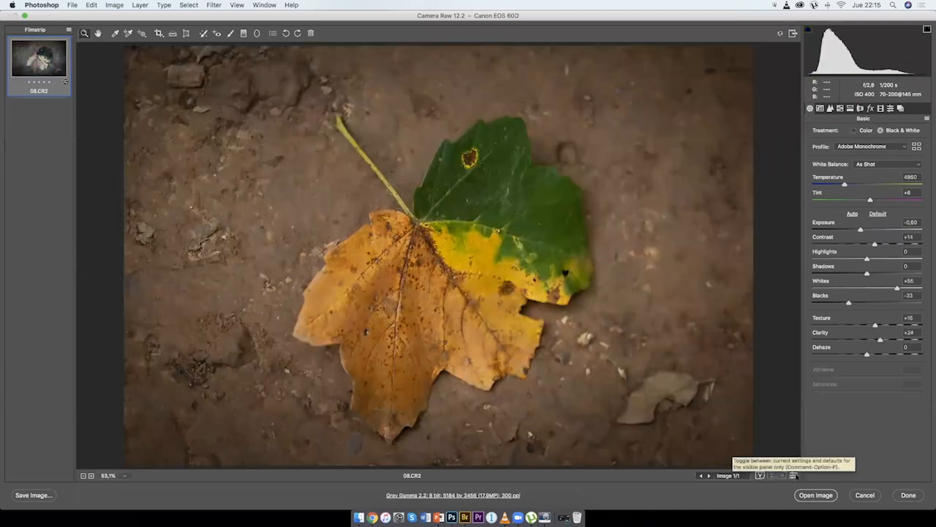
left_click(794, 475)
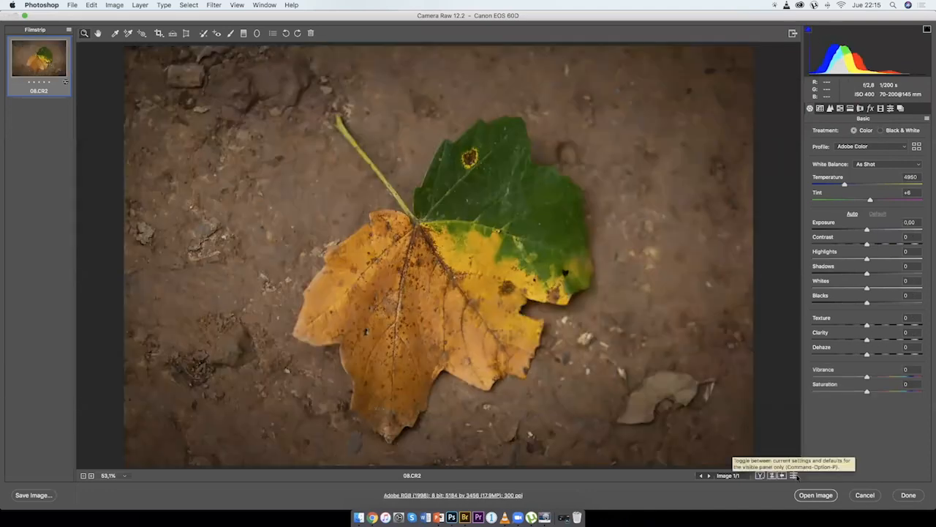
left_click(908, 495)
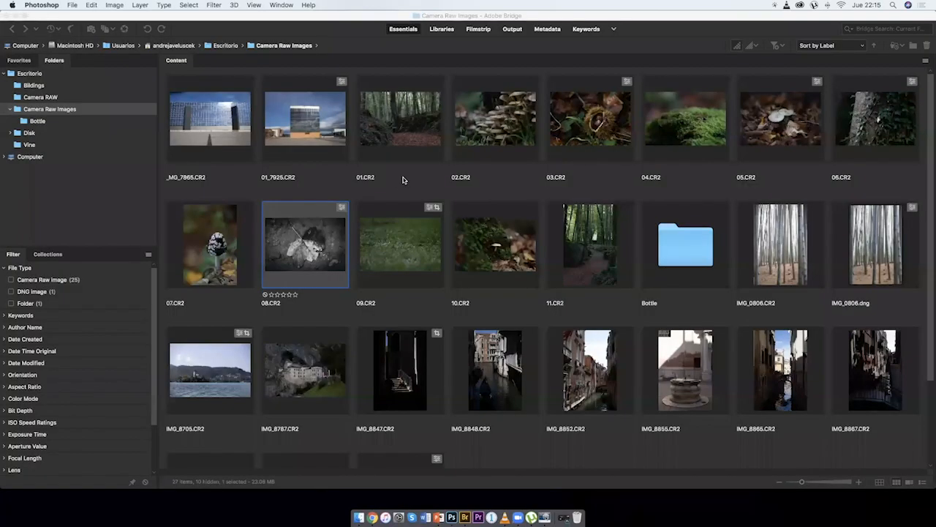